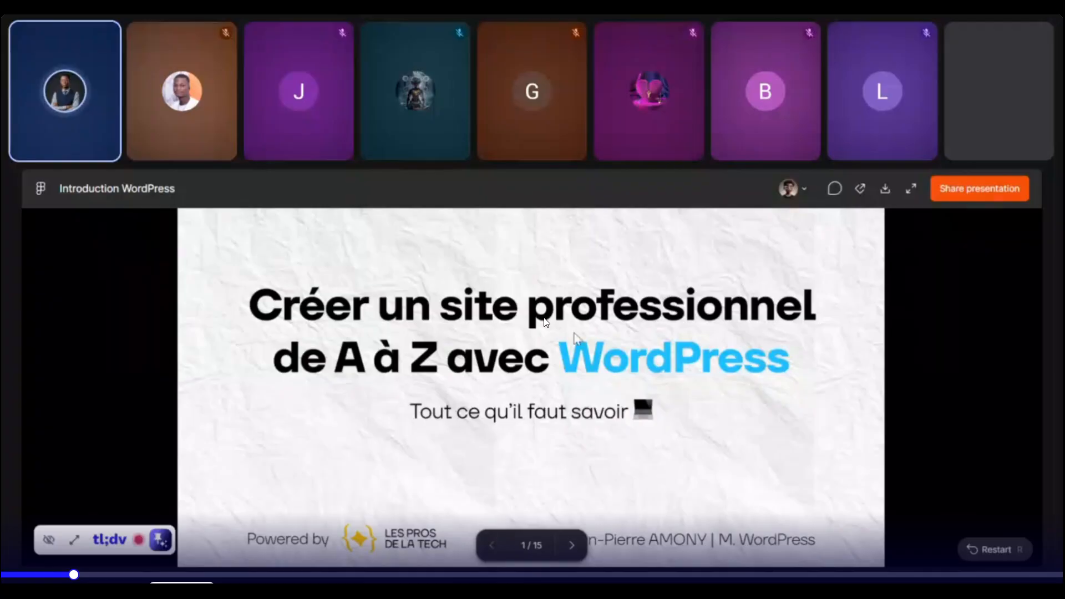
- Advance the Figma Slides deck to the 'Qu'est-ce que WordPress ?' slide
left_click(571, 545)
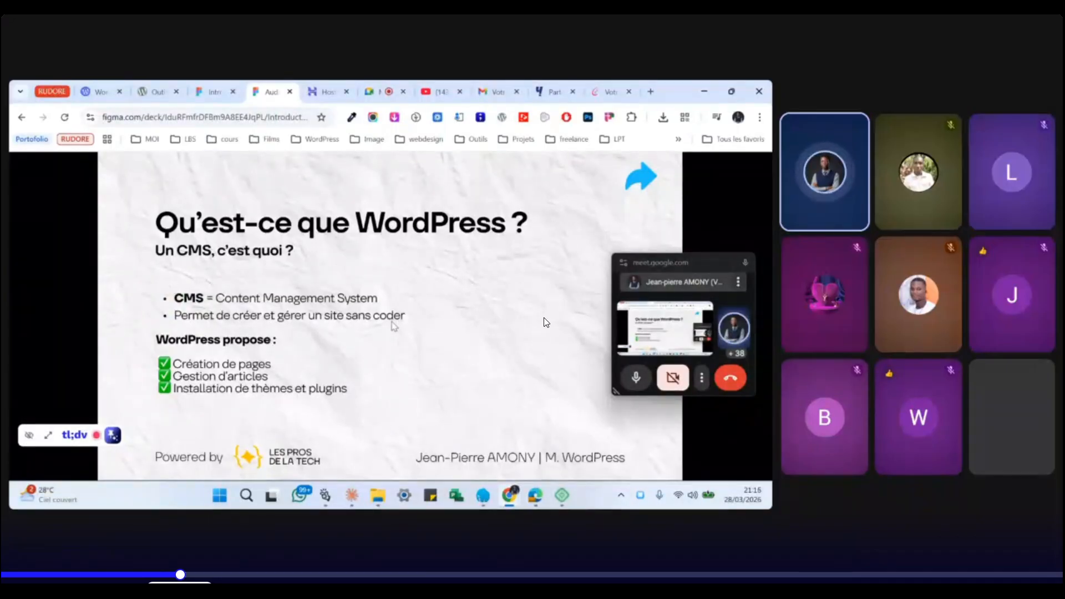
- Show the Hostinger pricing page, then bring up the WordPress.com French hosting page
left_click(325, 94)
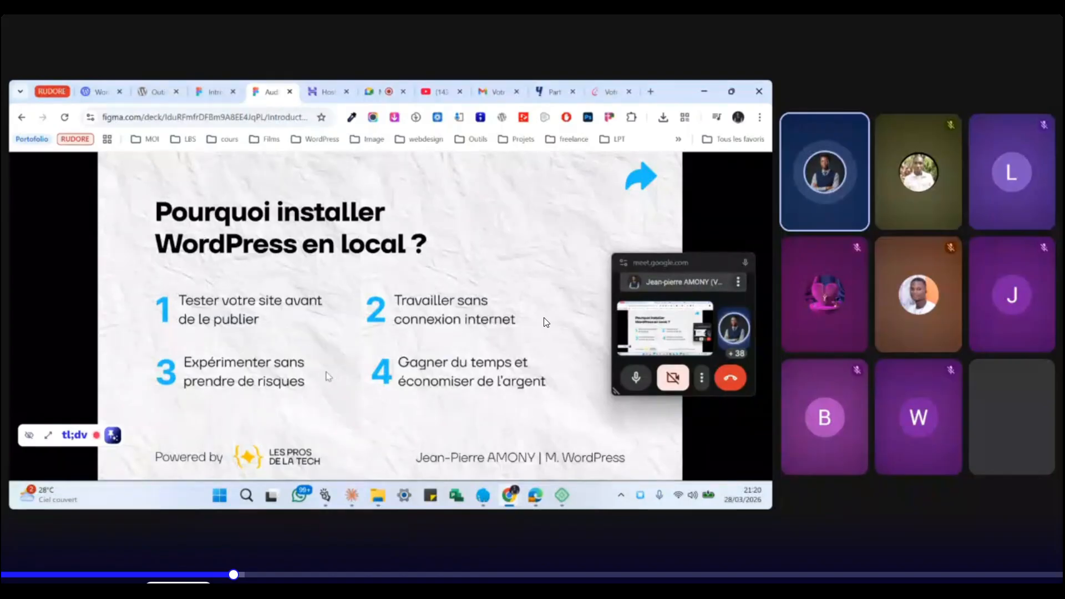
left_click(95, 92)
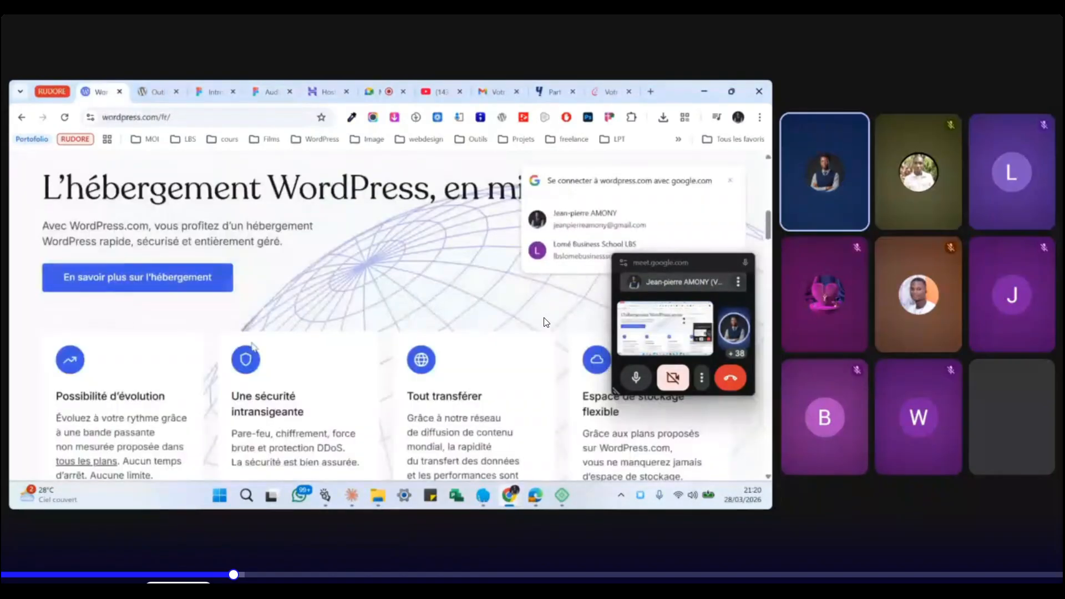
- Look over the WordPress.com hosting features, then return to the Figma slides on local installation
scroll(258, 348, "down", 2)
scroll(142, 188, "up", 4)
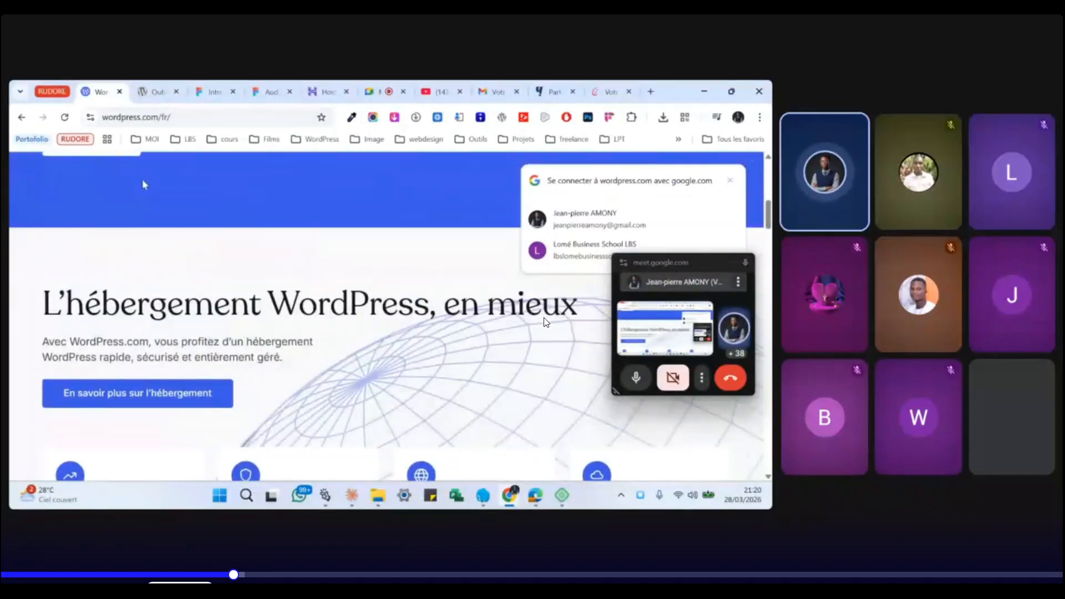
scroll(173, 296, "down", 5)
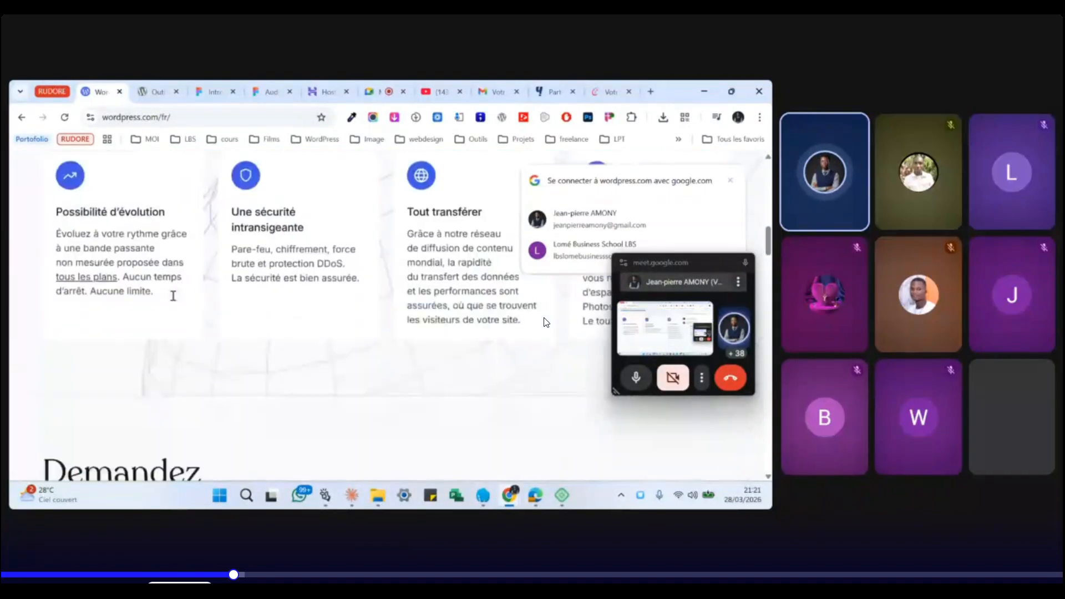
scroll(143, 409, "up", 8)
scroll(141, 405, "down", 4)
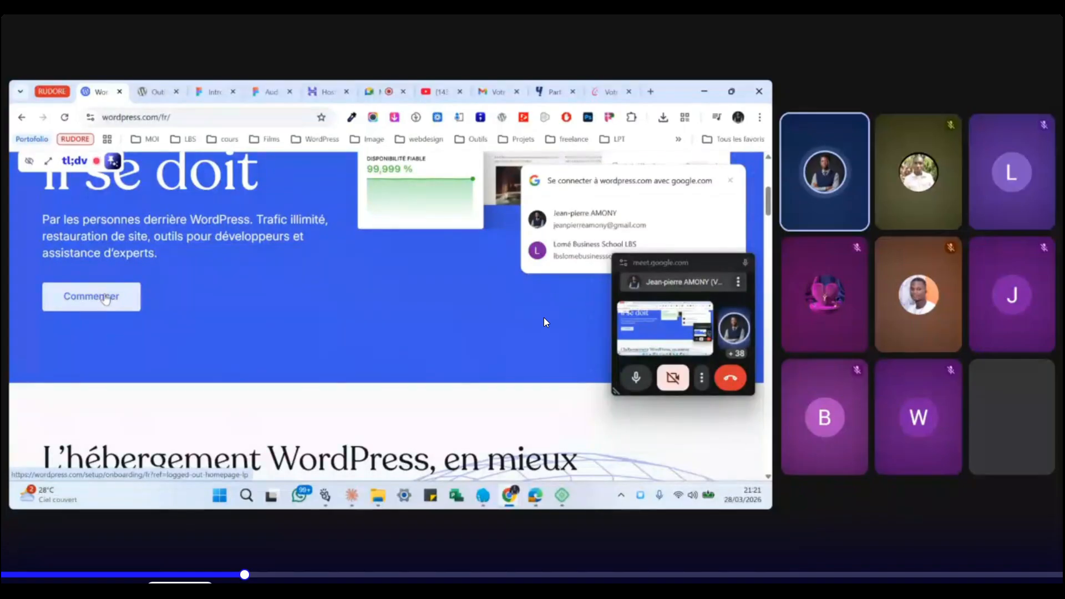
left_click(273, 92)
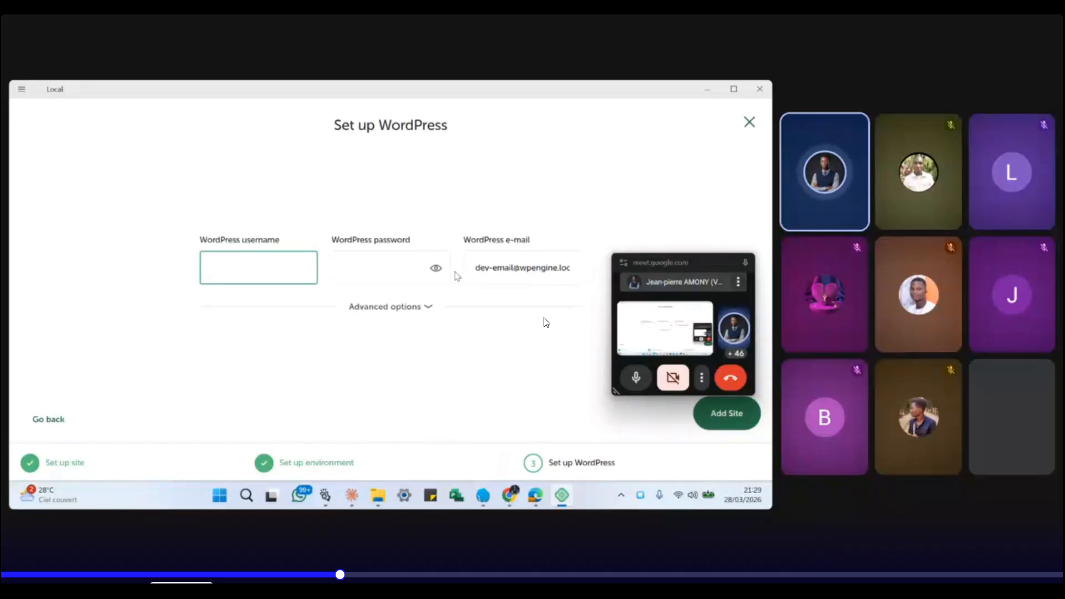
- Replace the default WordPress admin username with the user's own username
type("dmin")
type("jean")
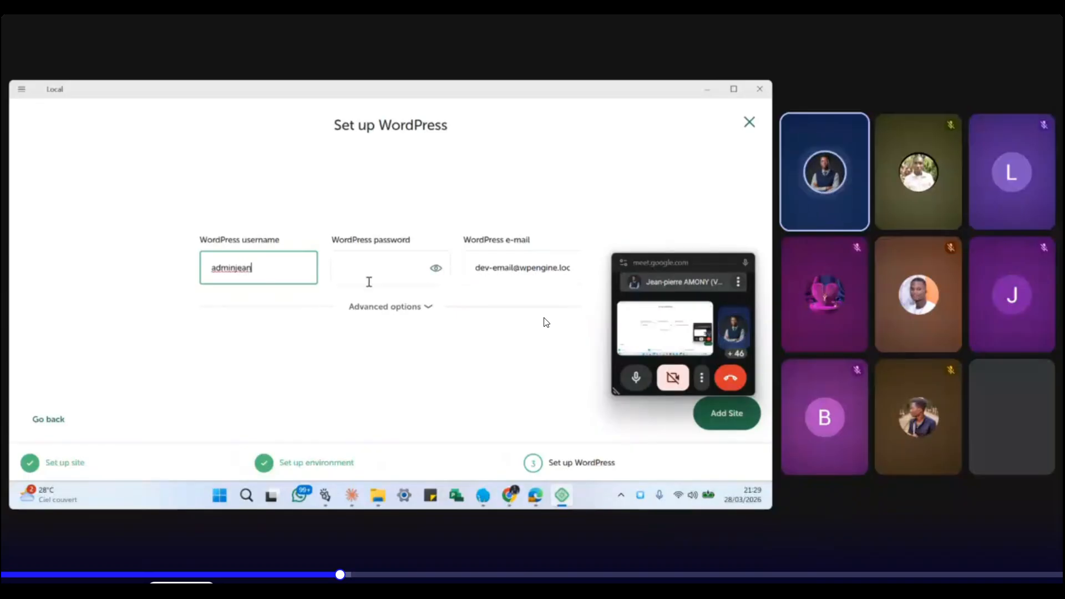
key("BackSpace")
key("BackSpace")
key("BackSpace")
key("BackSpace")
key("BackSpace")
key("BackSpace")
key("BackSpace")
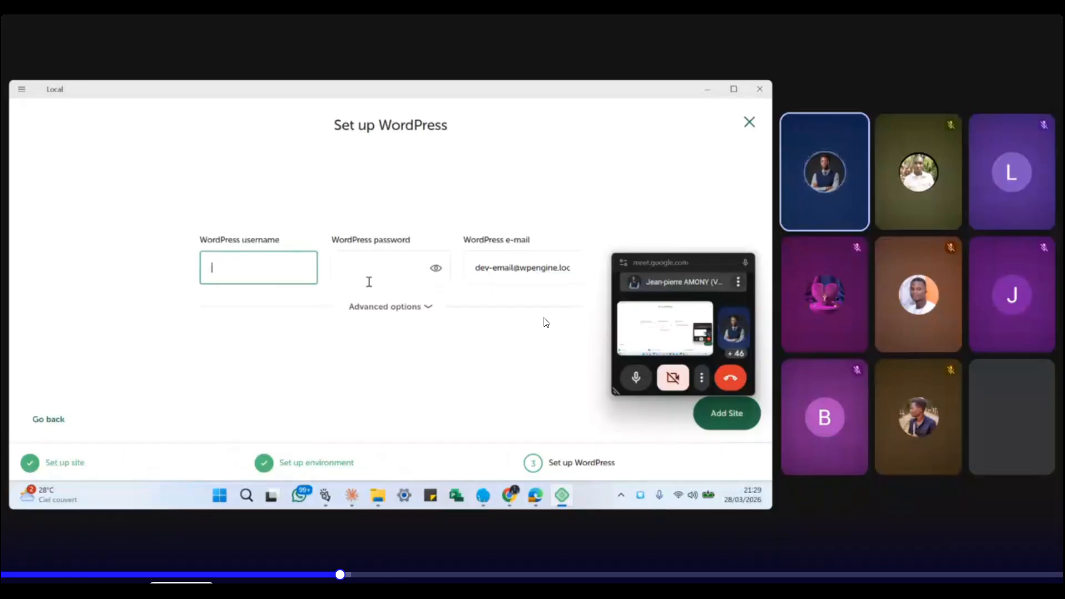
type("jean")
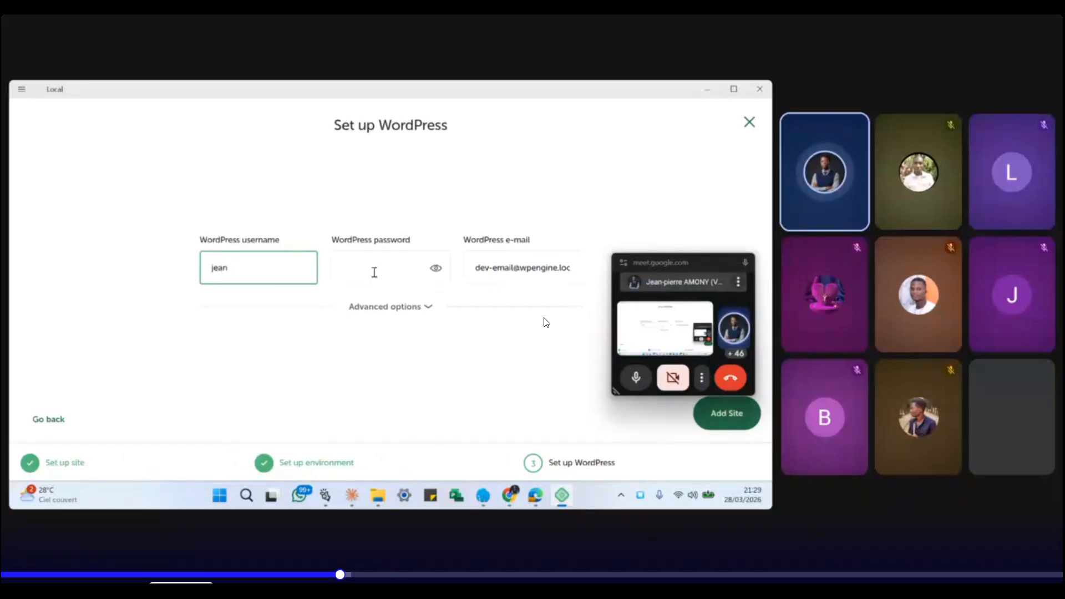
- Enter a 15-character WordPress admin password
left_click(374, 273)
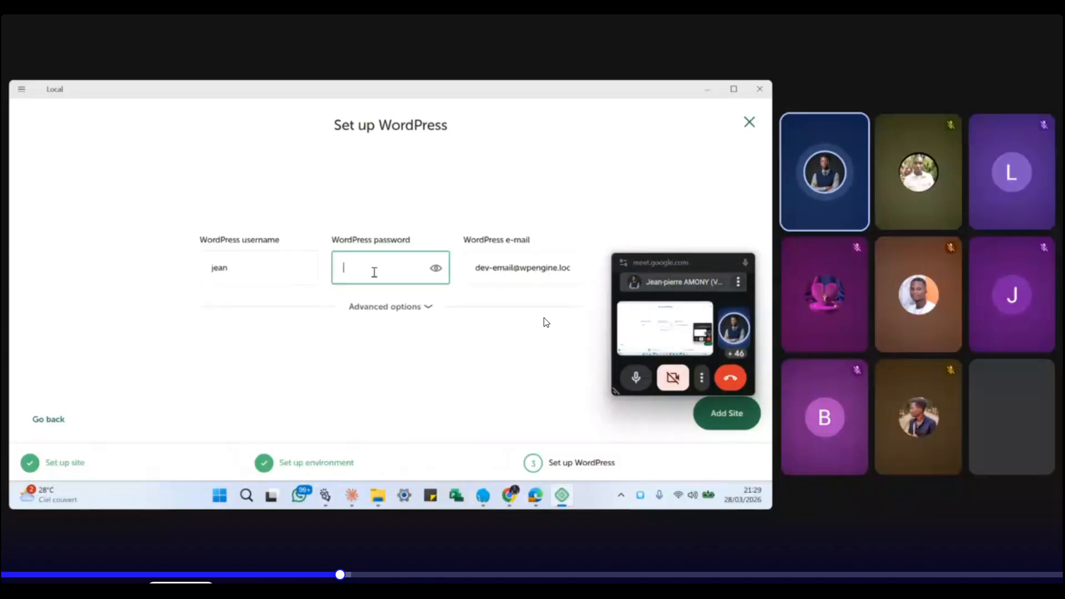
type("•••")
key("BackSpace")
key("BackSpace")
key("BackSpace")
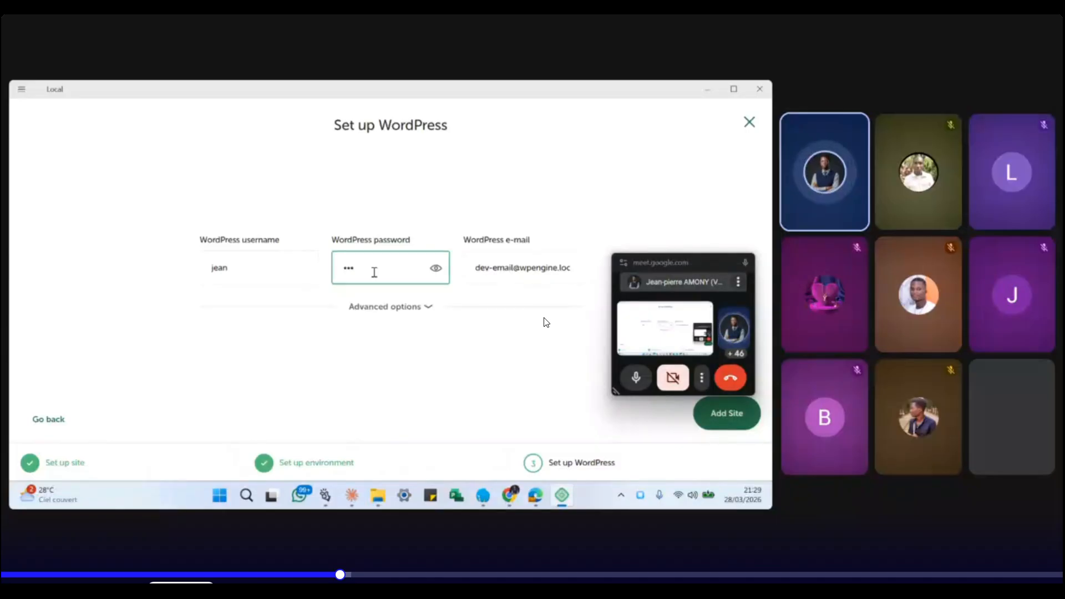
type("•••••••••")
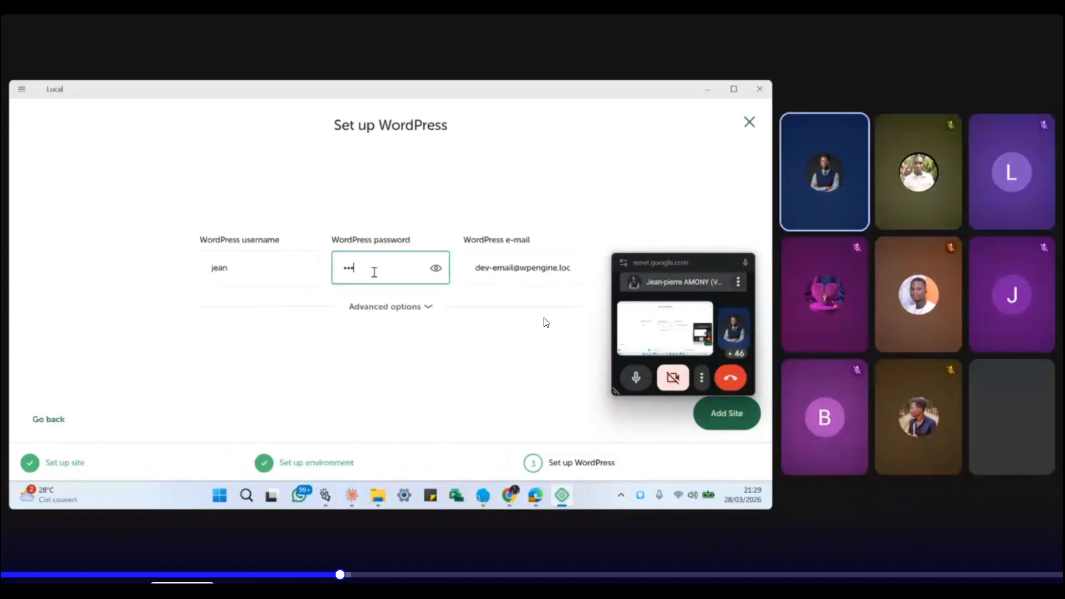
type("••••••")
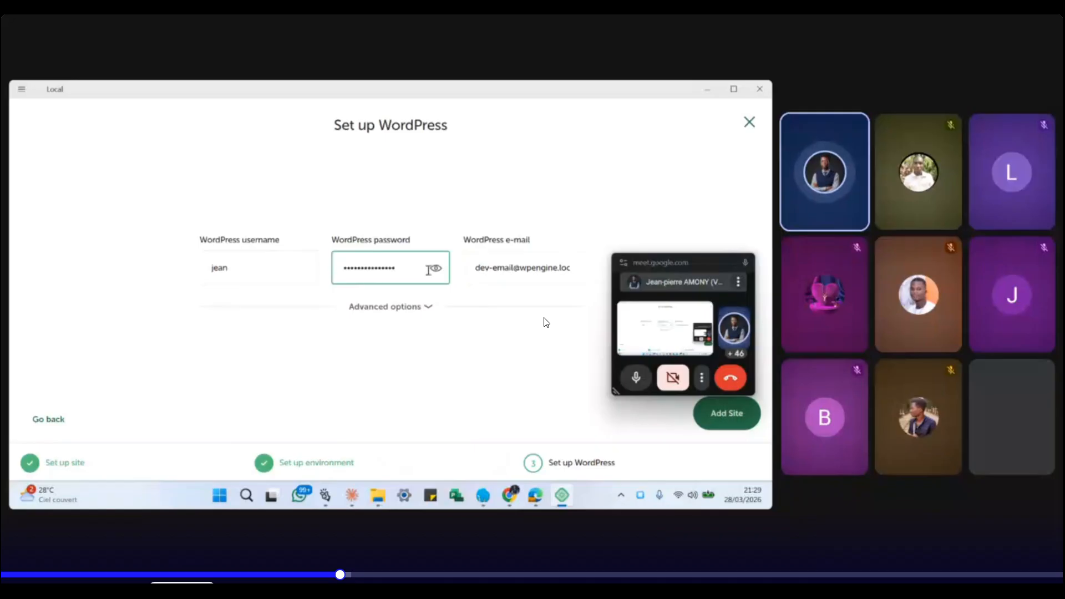
- Select part of the default admin e-mail, then close Set up WordPress to the sites list
left_click_drag(476, 268, 520, 267)
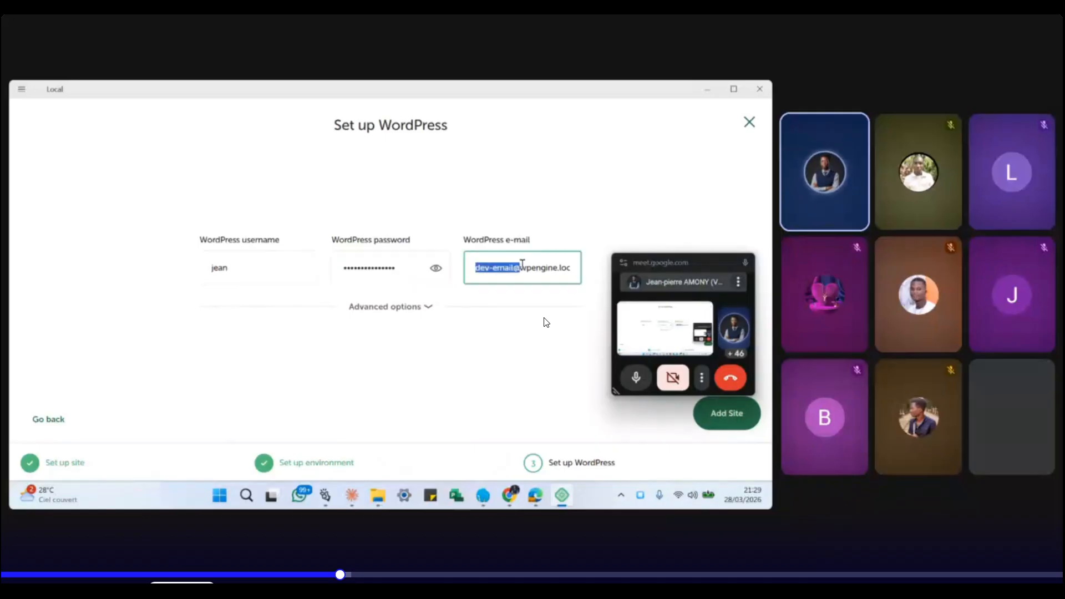
left_click_drag(701, 260, 640, 179)
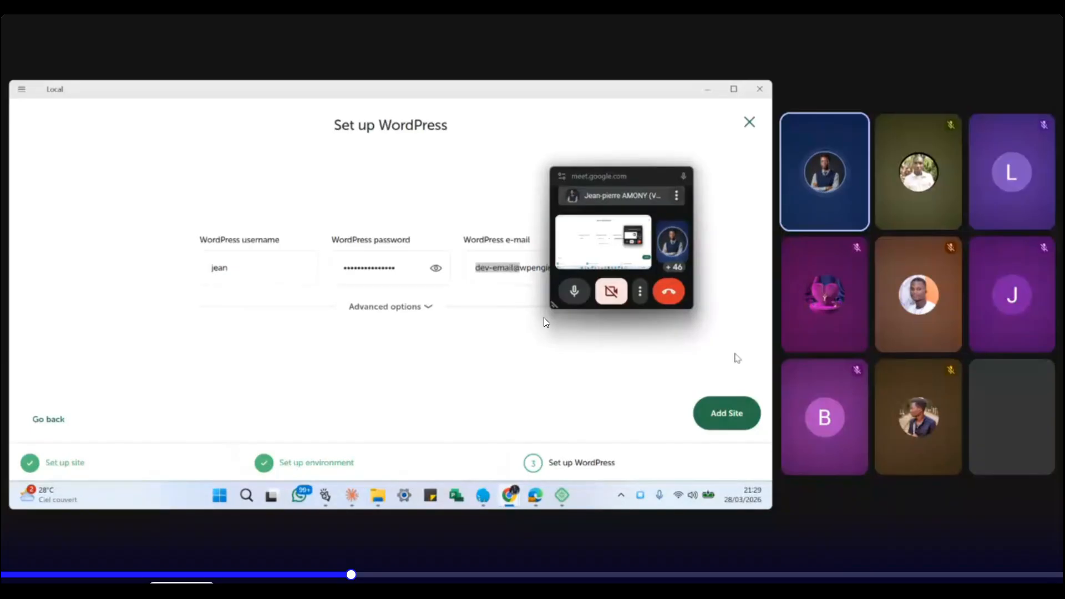
left_click(749, 123)
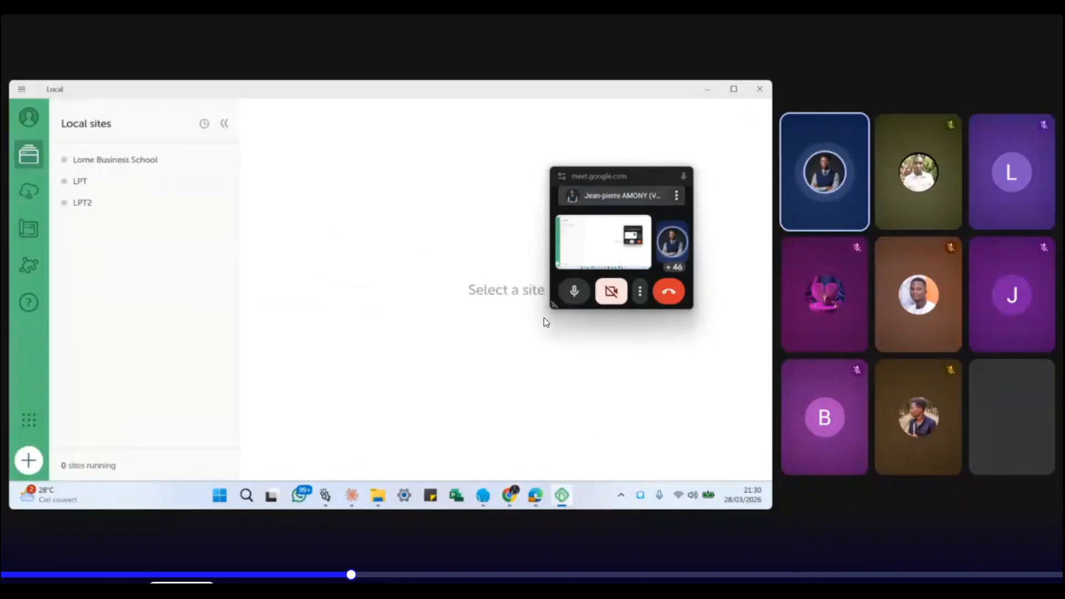
left_click(535, 496)
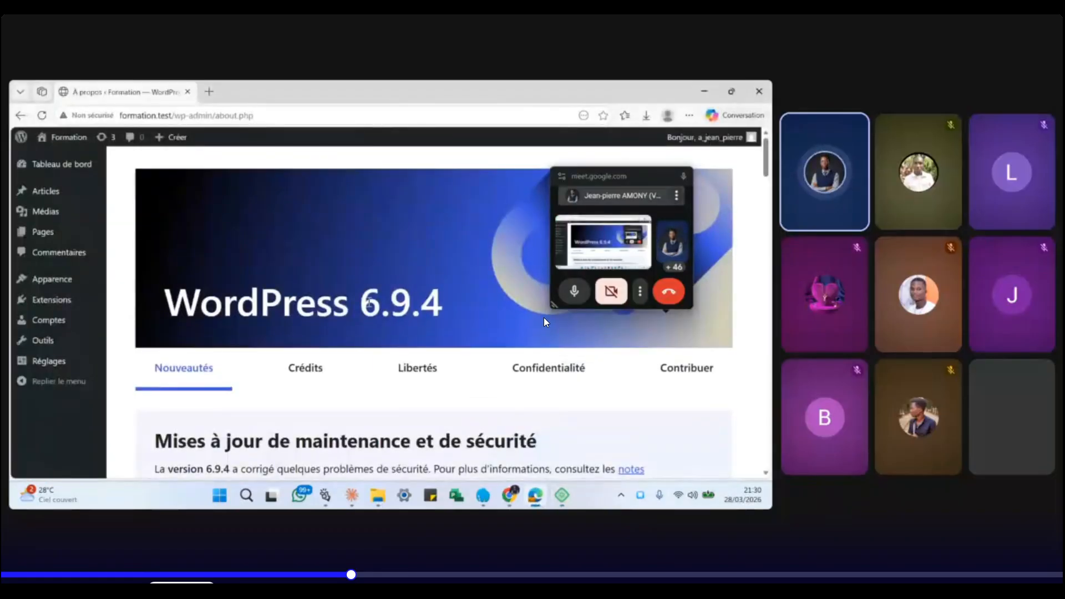
scroll(546, 322, "down", 1)
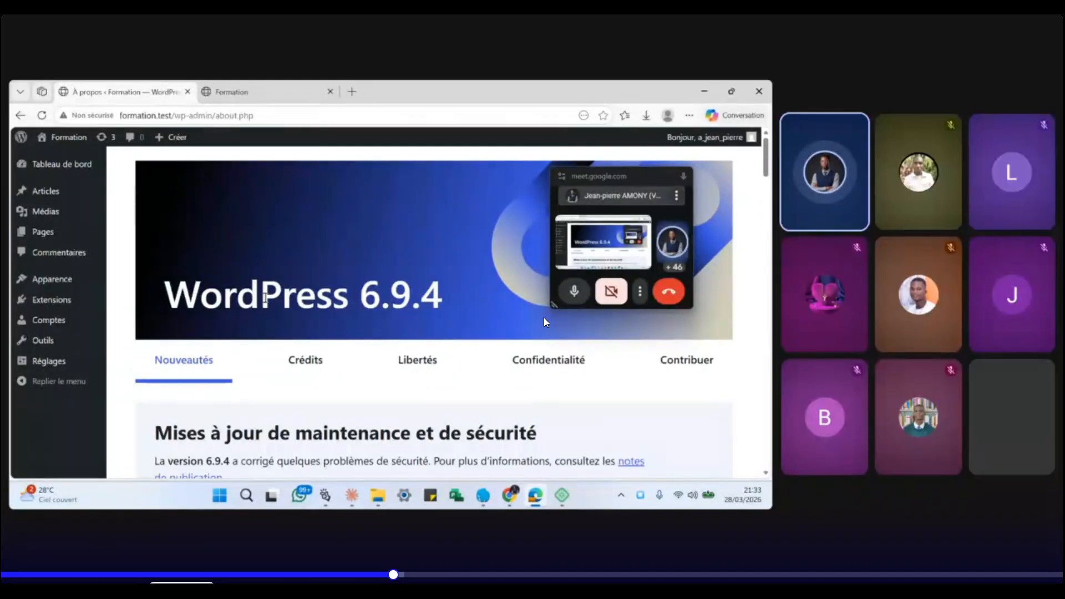
scroll(544, 322, "down", 15)
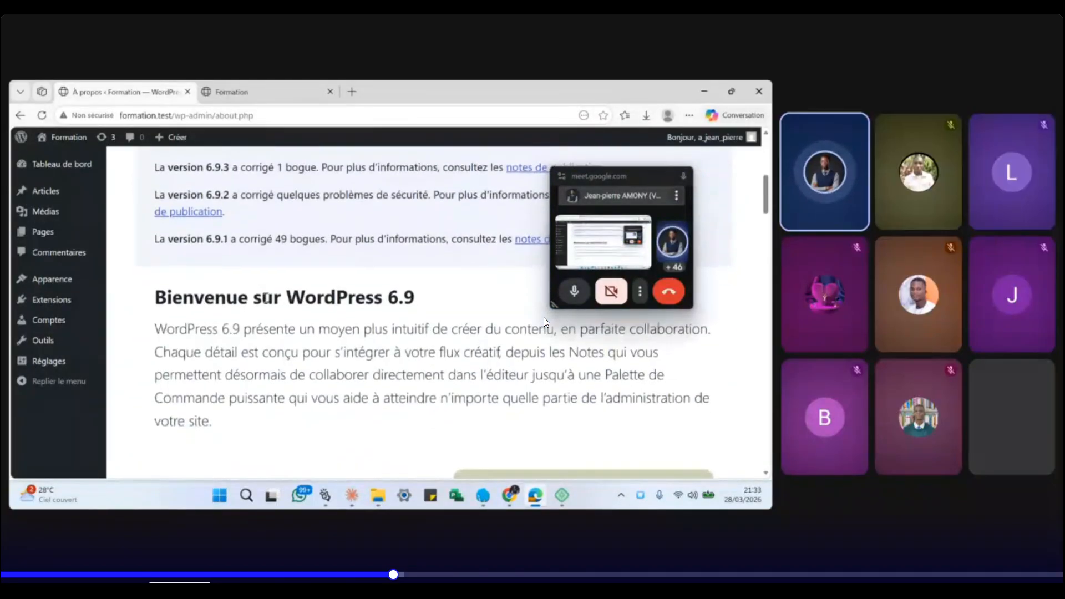
scroll(545, 322, "up", 10)
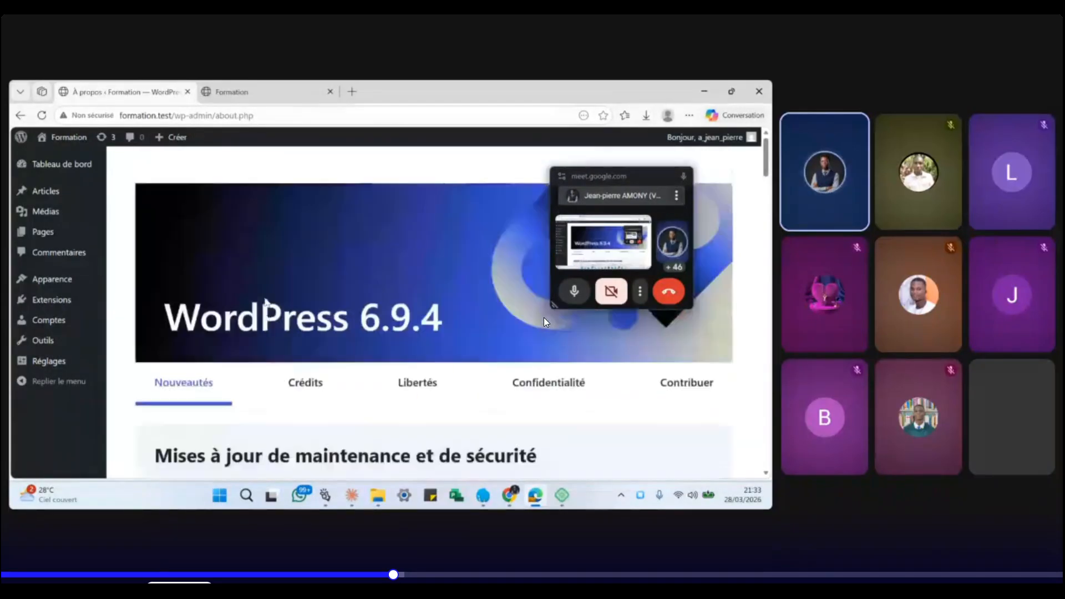
scroll(544, 322, "down", 3)
scroll(544, 322, "down", 2)
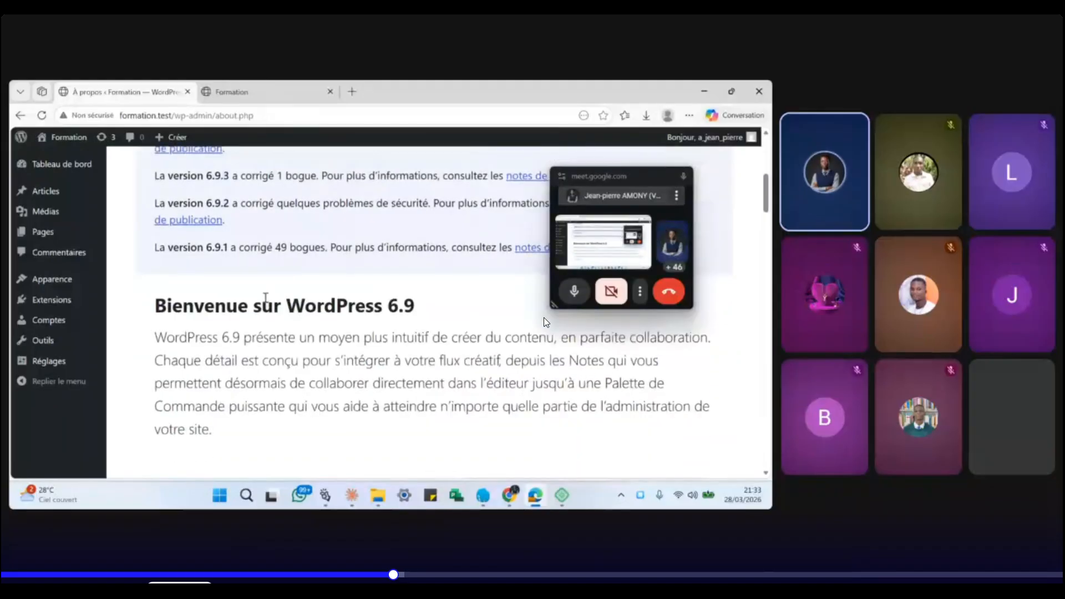
scroll(544, 322, "down", 4)
scroll(544, 321, "down", 6)
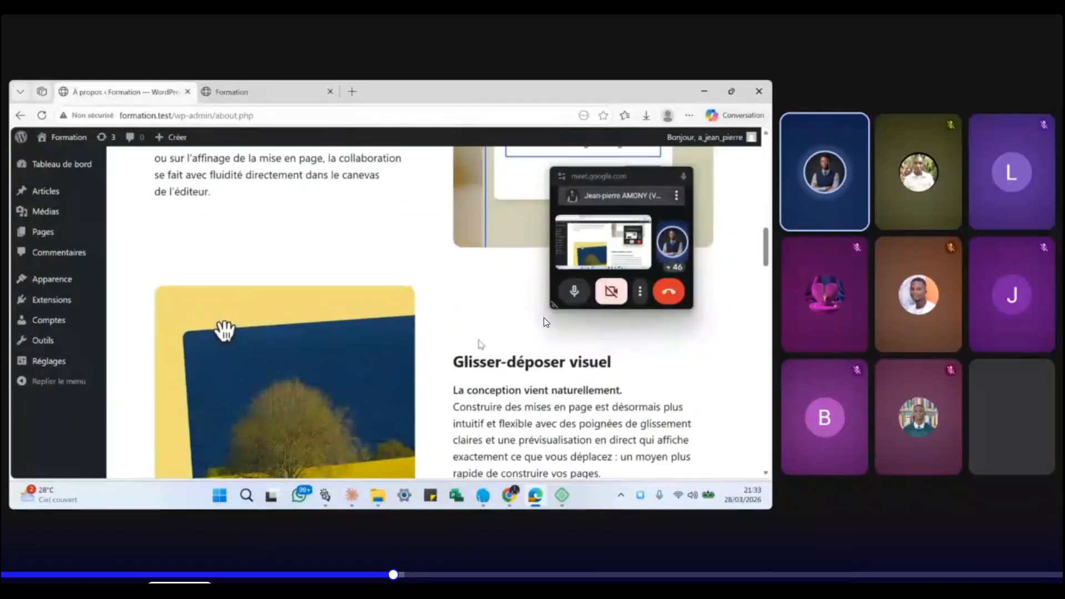
scroll(544, 321, "up", 12)
scroll(544, 319, "down", 1)
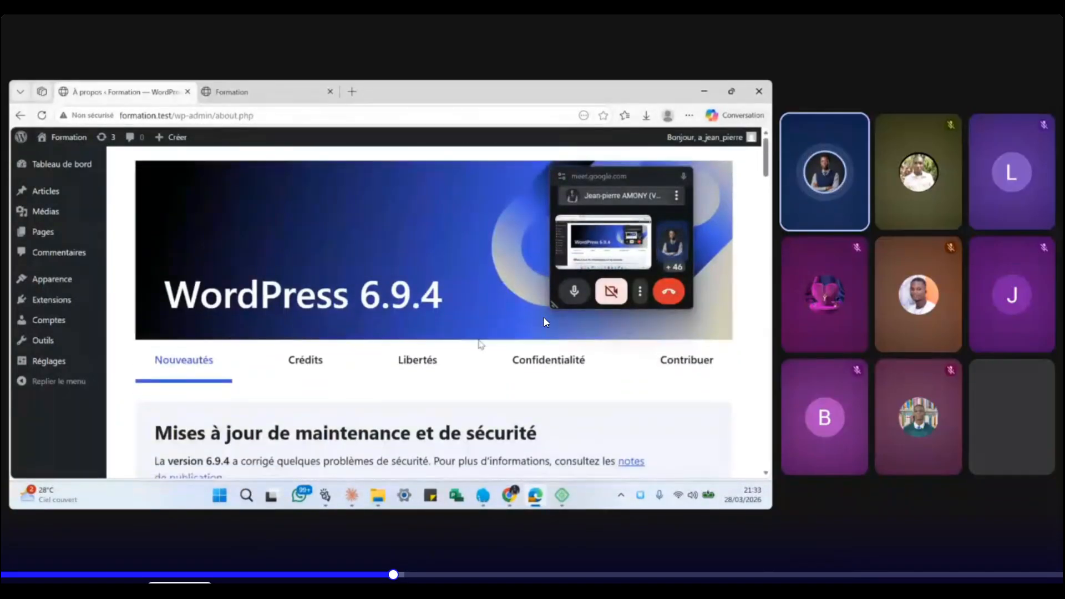
scroll(545, 322, "down", 8)
scroll(545, 322, "up", 8)
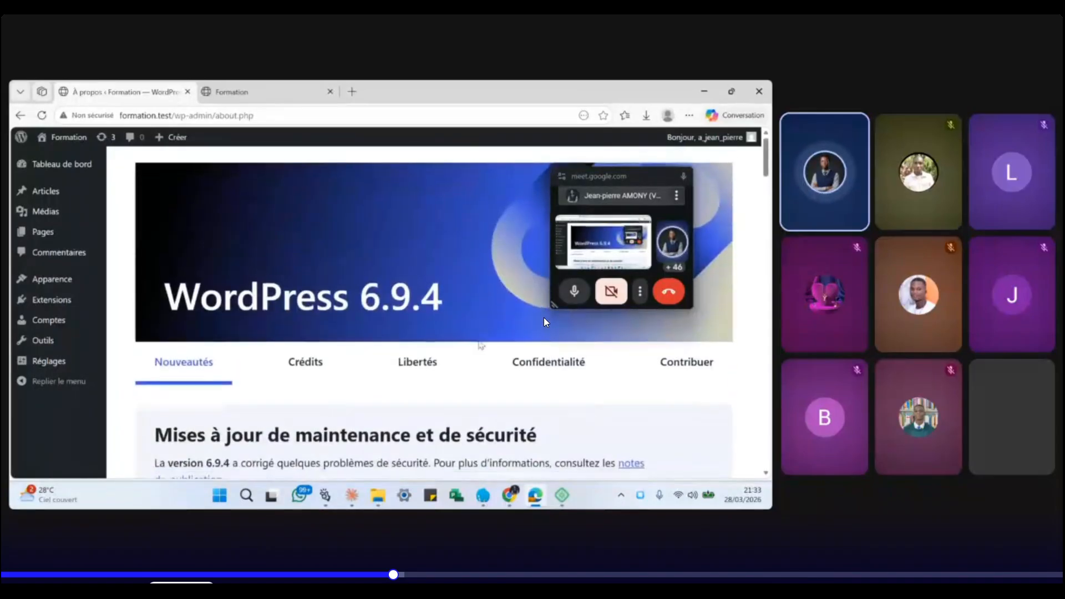
scroll(544, 322, "down", 1)
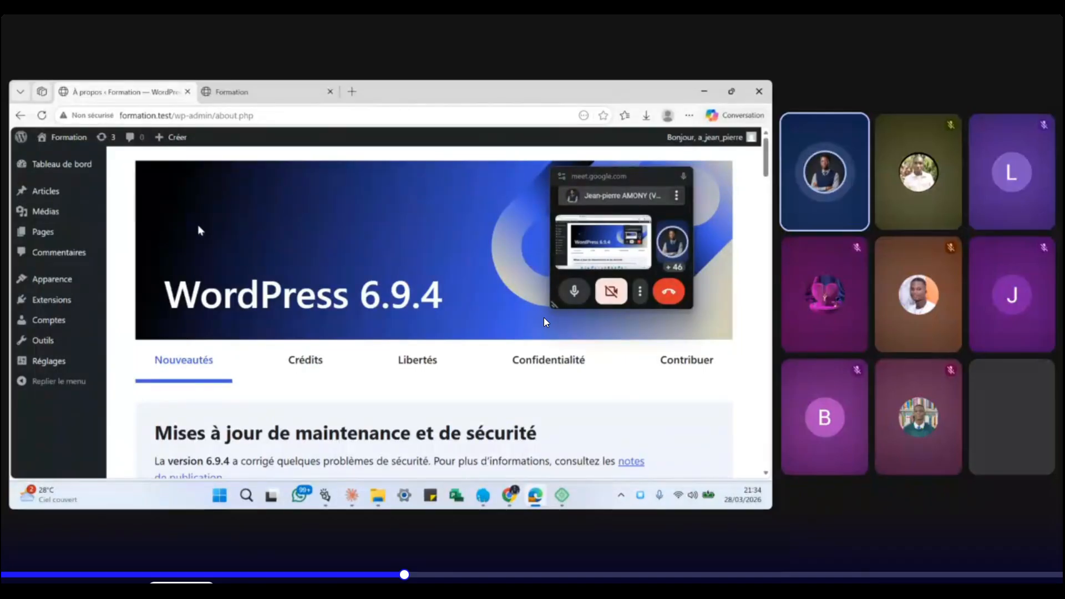
mouse_move(79, 190)
mouse_move(72, 137)
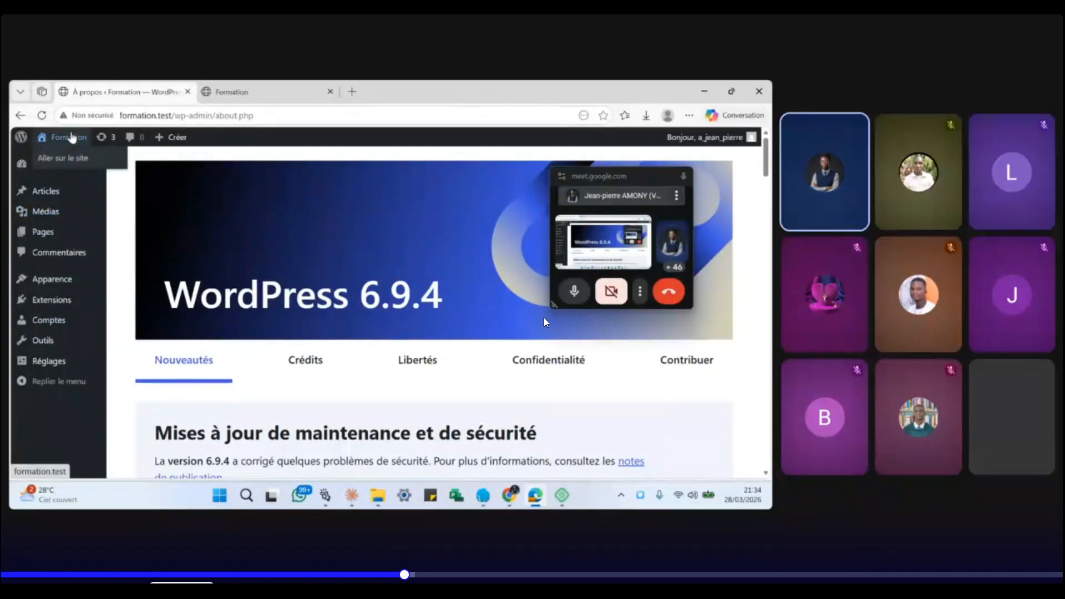
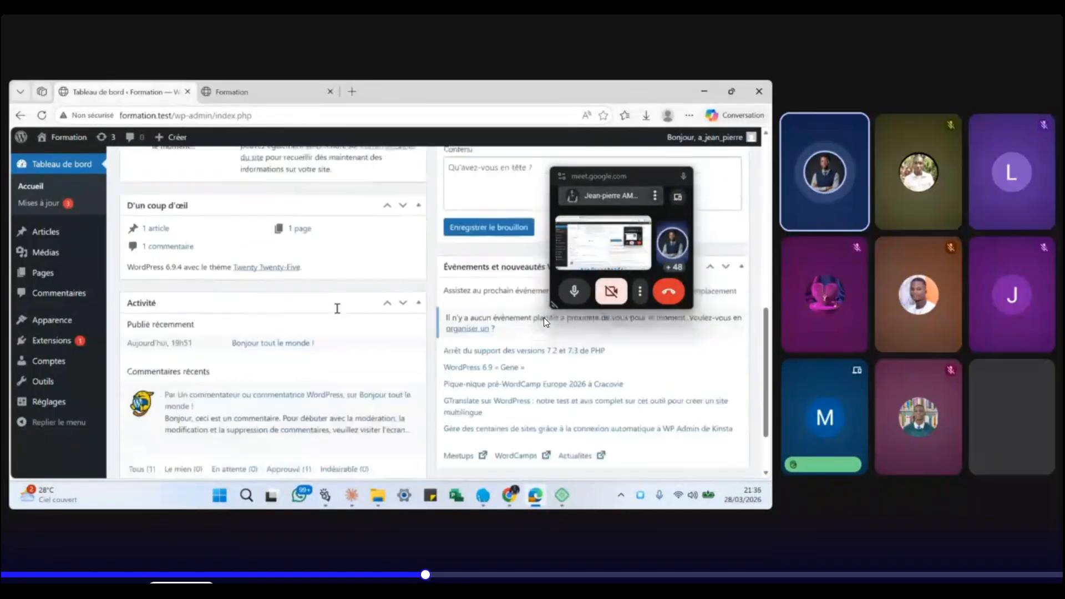
- Open the Mises à jour page, which reports WordPress 6.9.4 as the latest version
scroll(336, 309, "up", 1)
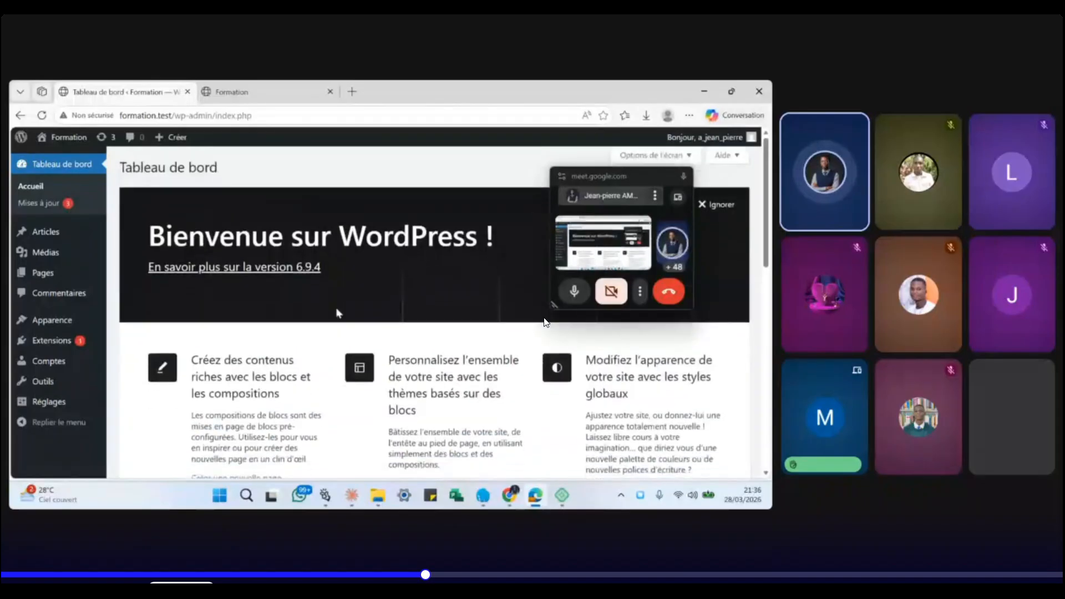
scroll(335, 307, "down", 1)
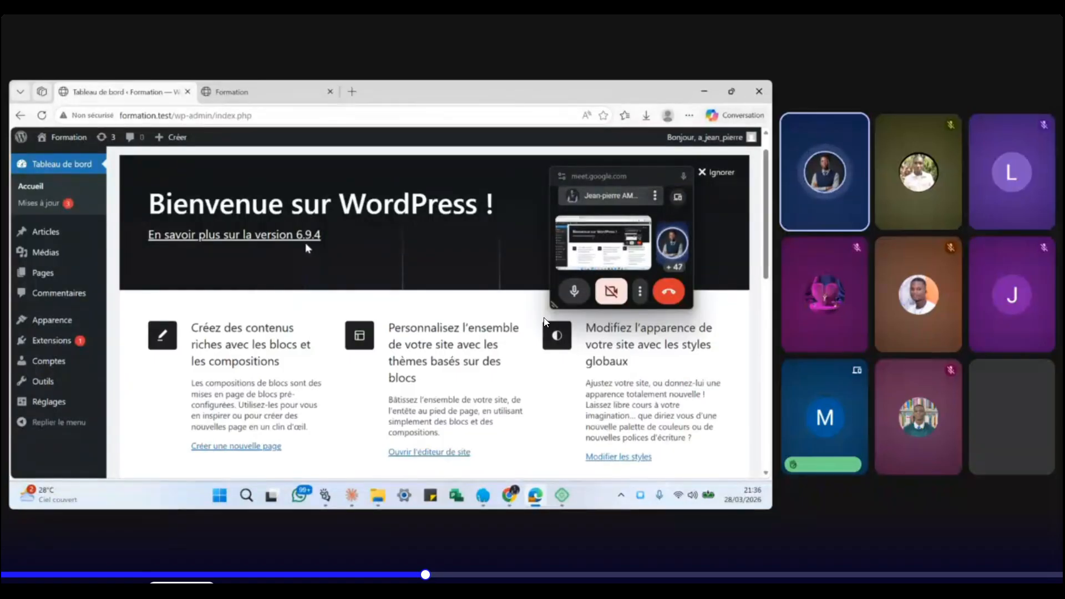
left_click(39, 206)
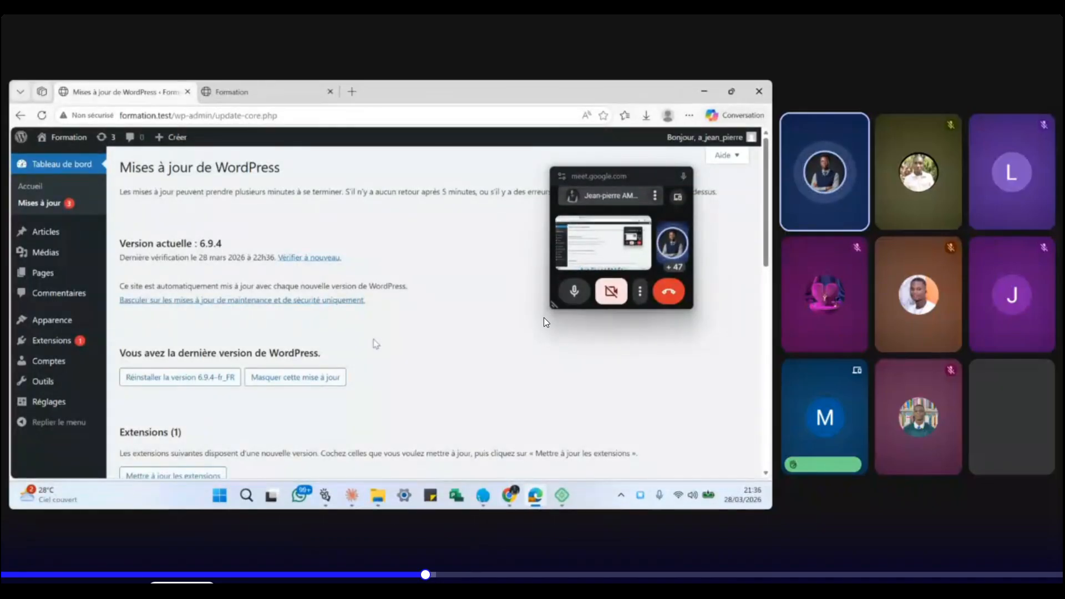
- Review the pending Extensions and Thèmes updates, then open the Articles list of posts
scroll(376, 343, "down", 4)
scroll(376, 343, "down", 1)
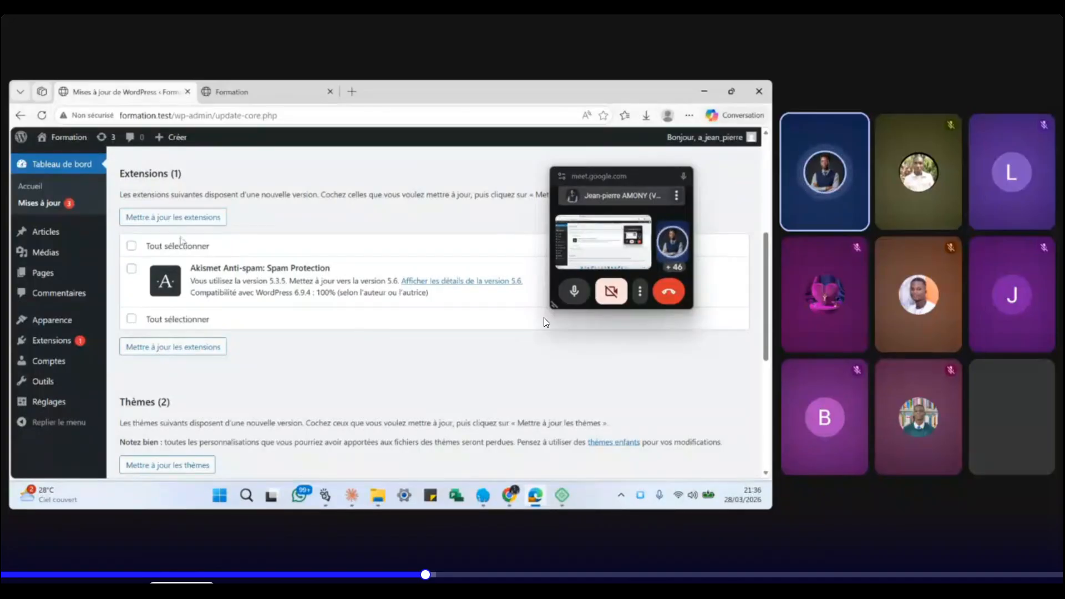
left_click(50, 232)
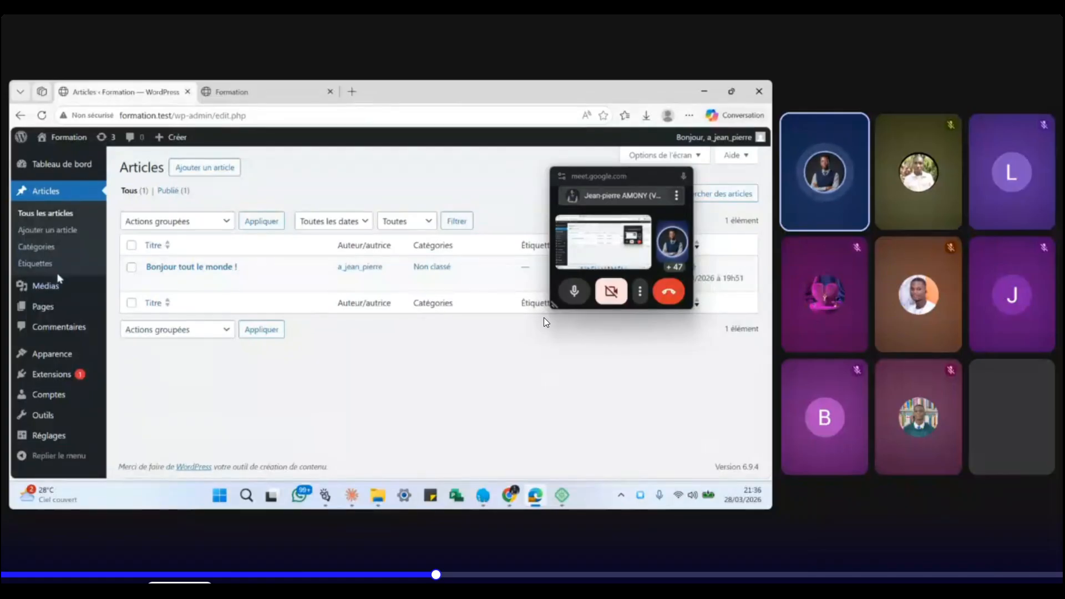
- Look at the empty Médiathèque, then open the Pages list
left_click(44, 293)
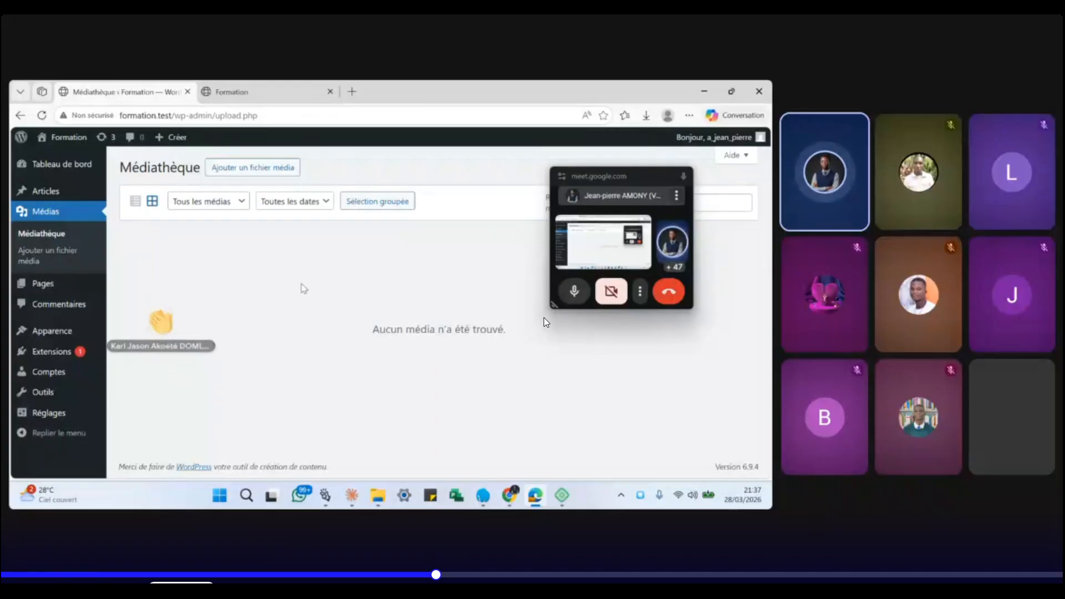
left_click(58, 287)
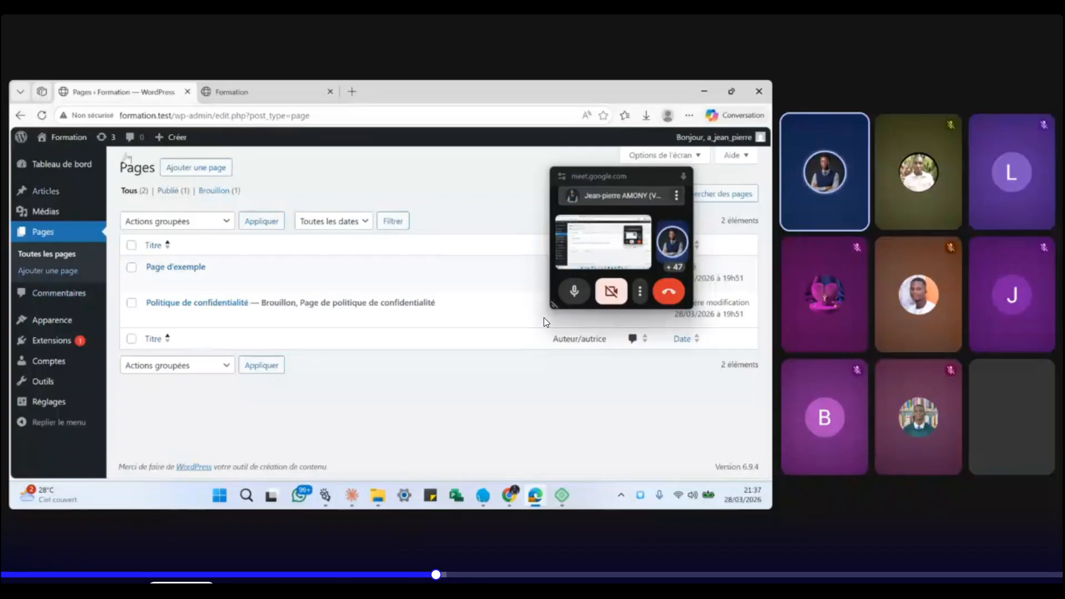
- Preview the Blog front page in the Formation tab, then open the admin Commentaires screen
left_click(248, 93)
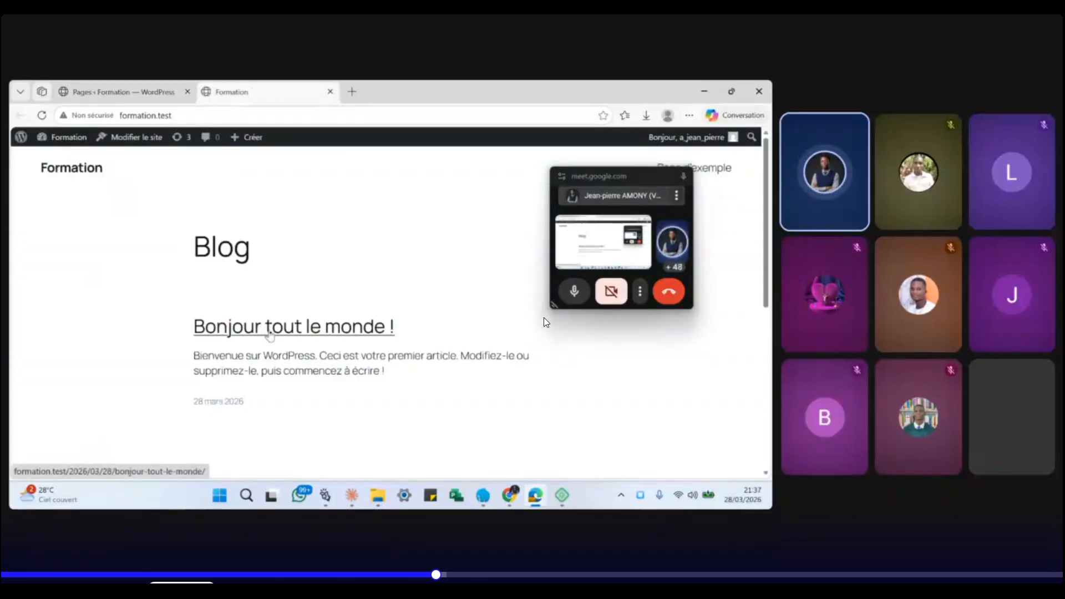
scroll(271, 332, "down", 3)
scroll(271, 334, "up", 3)
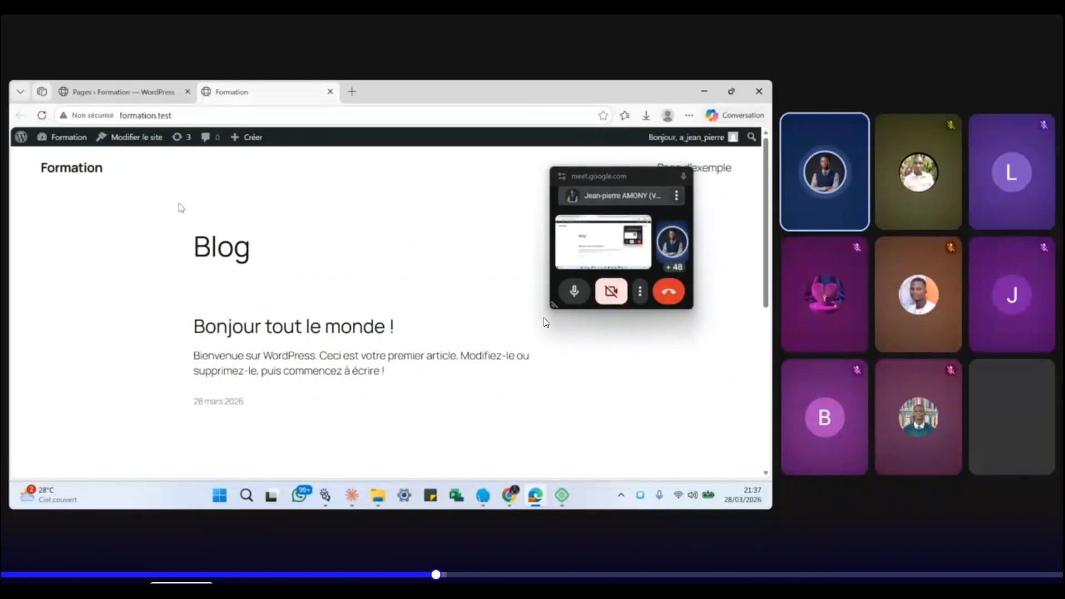
scroll(180, 207, "down", 10)
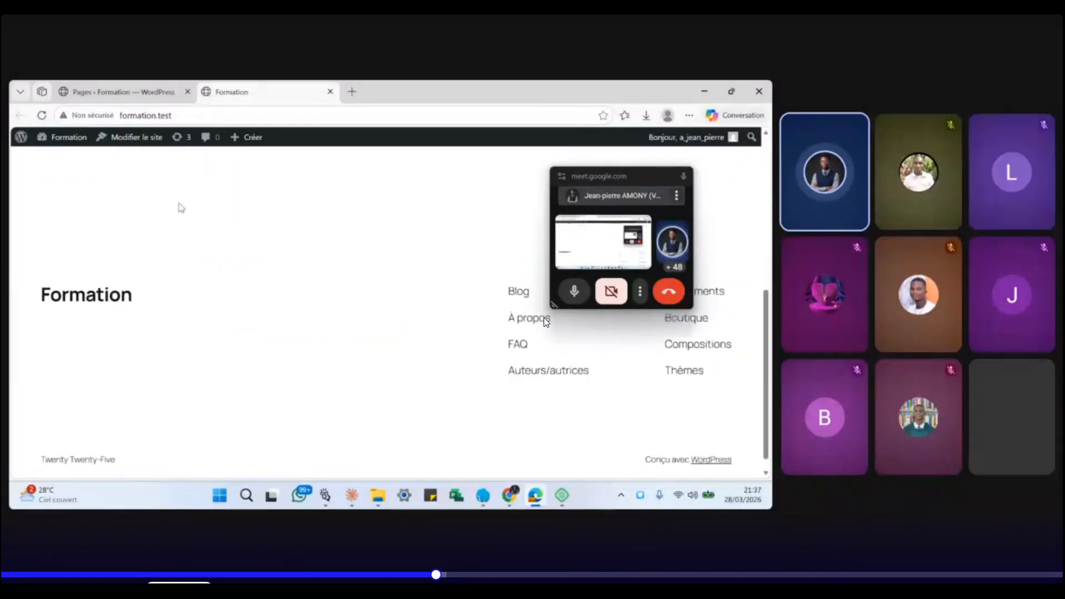
left_click(138, 90)
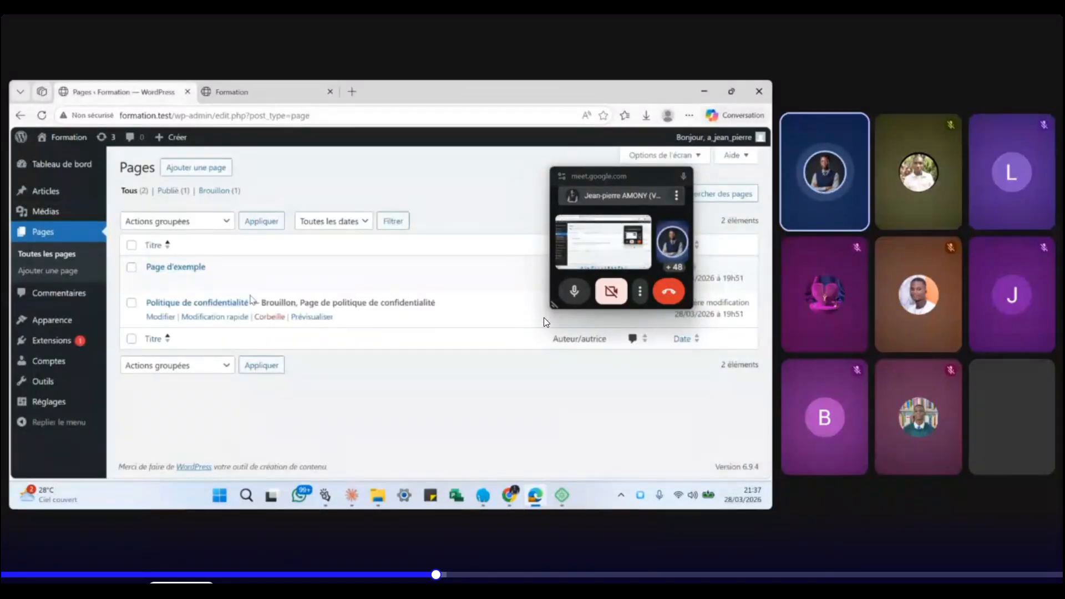
left_click(63, 296)
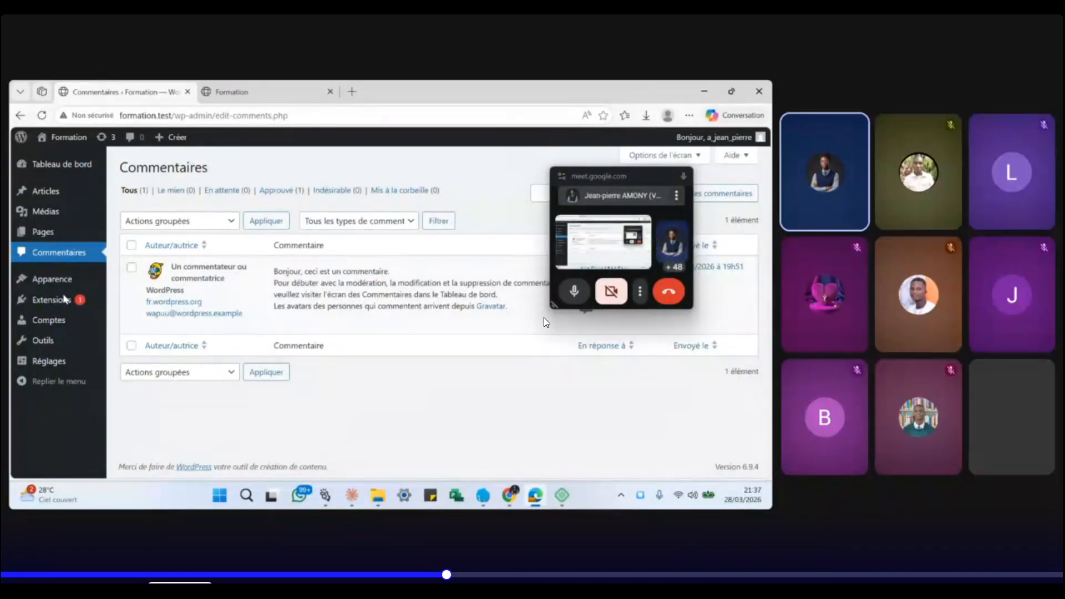
- Open Apparence to see the three installed themes, with Twenty Twenty-Five active
left_click(56, 285)
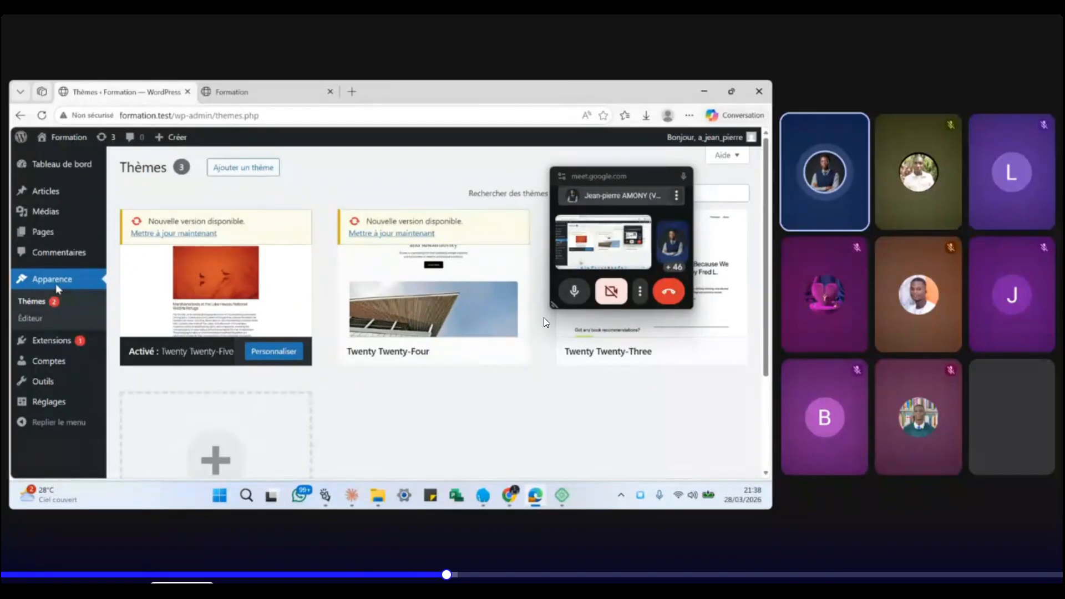
- Open the Extensions list showing inactive Akismet Anti-spam and Hello Dolly
left_click(51, 344)
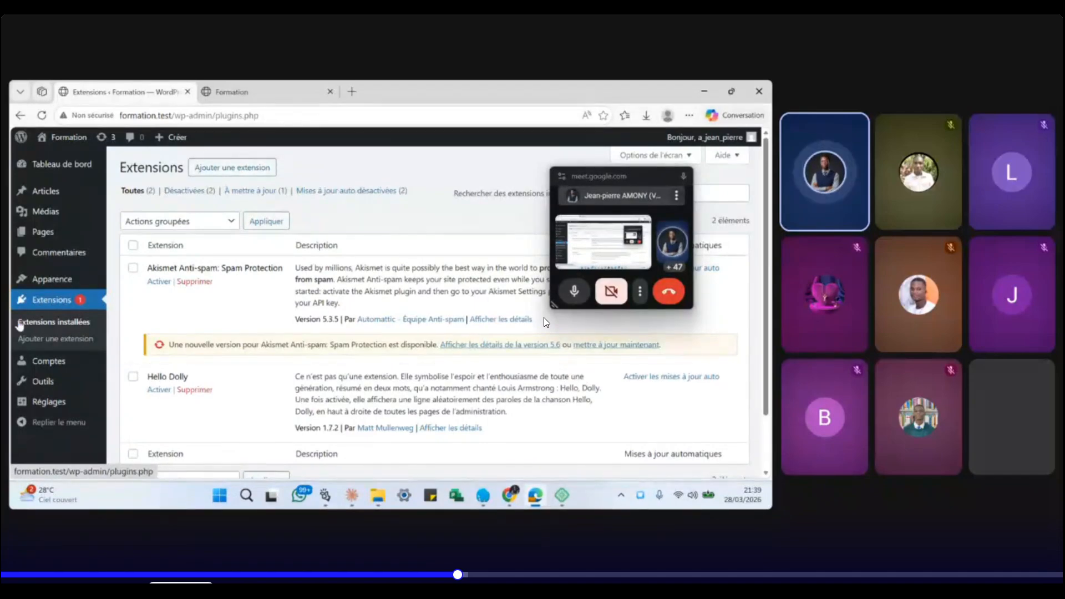
- Open the Comptes user list and move the call window out of the way
left_click(37, 364)
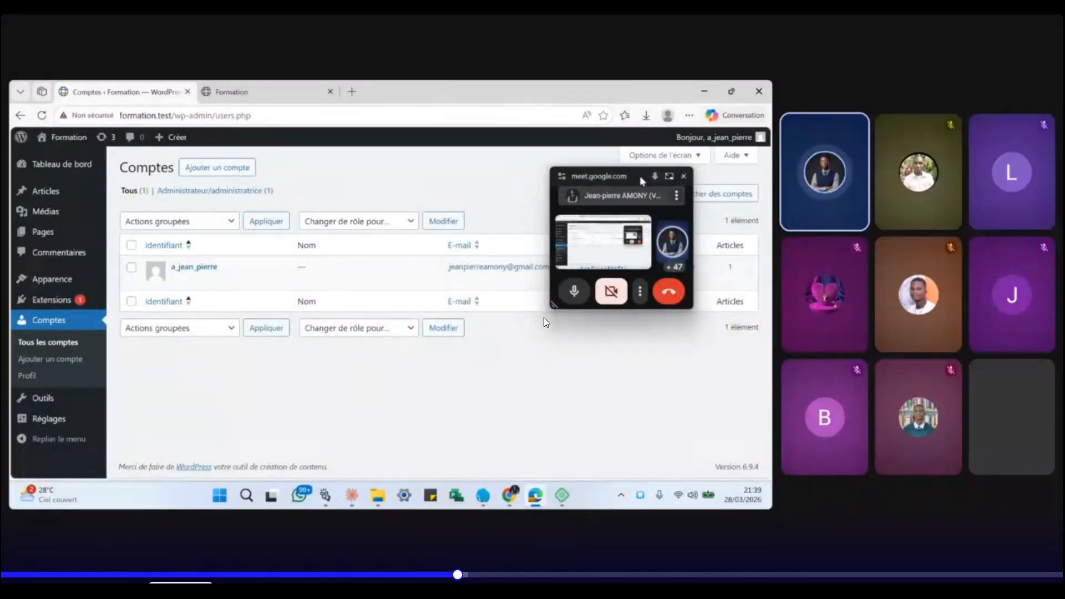
left_click_drag(640, 176, 697, 342)
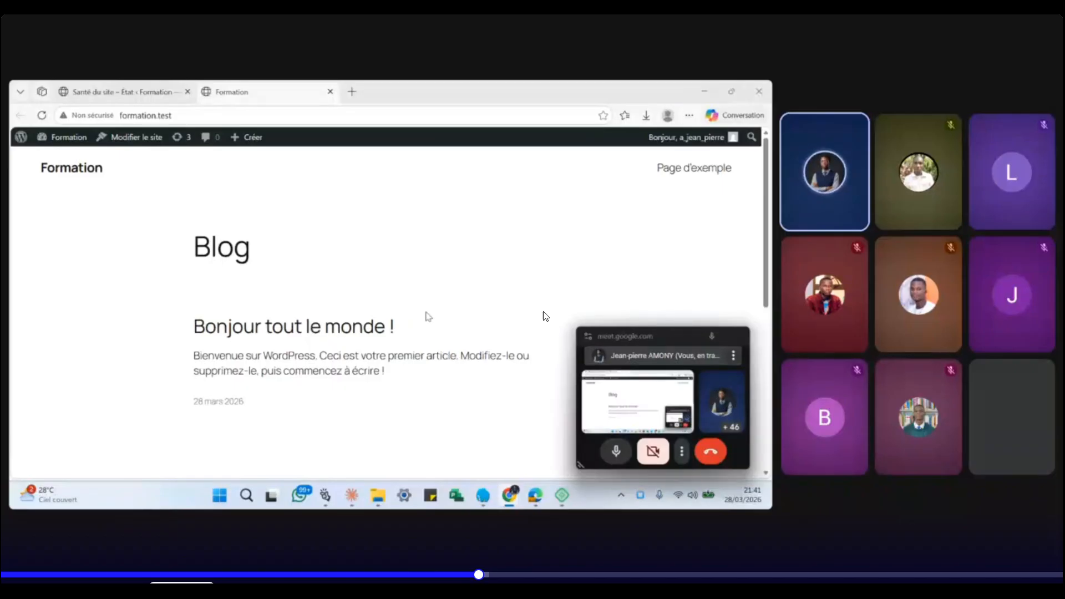
- Return from the public Blog page to the admin Thèmes screen
left_click(594, 148)
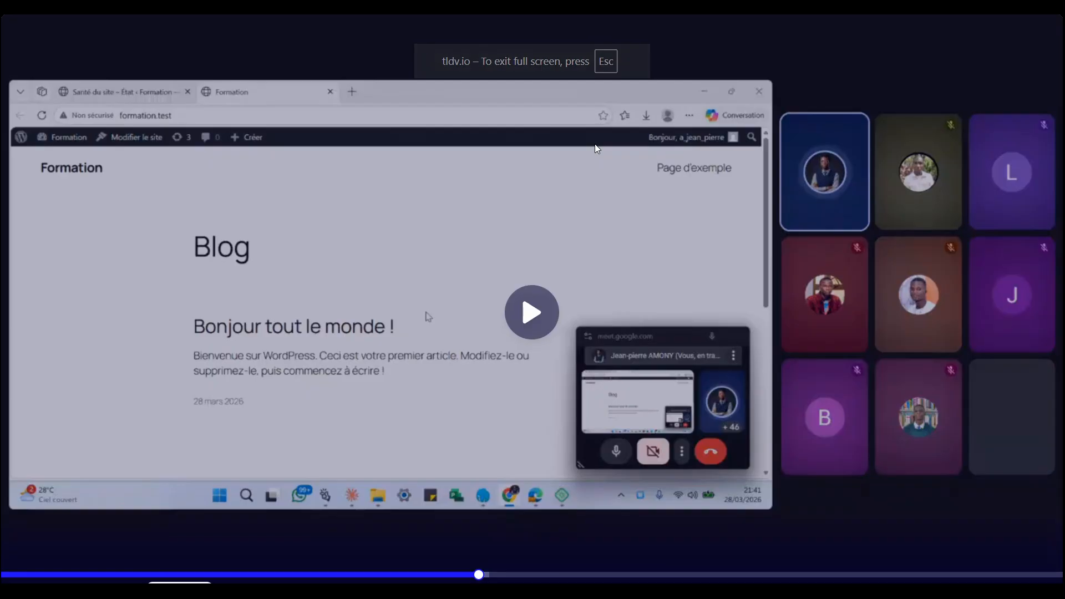
left_click(594, 149)
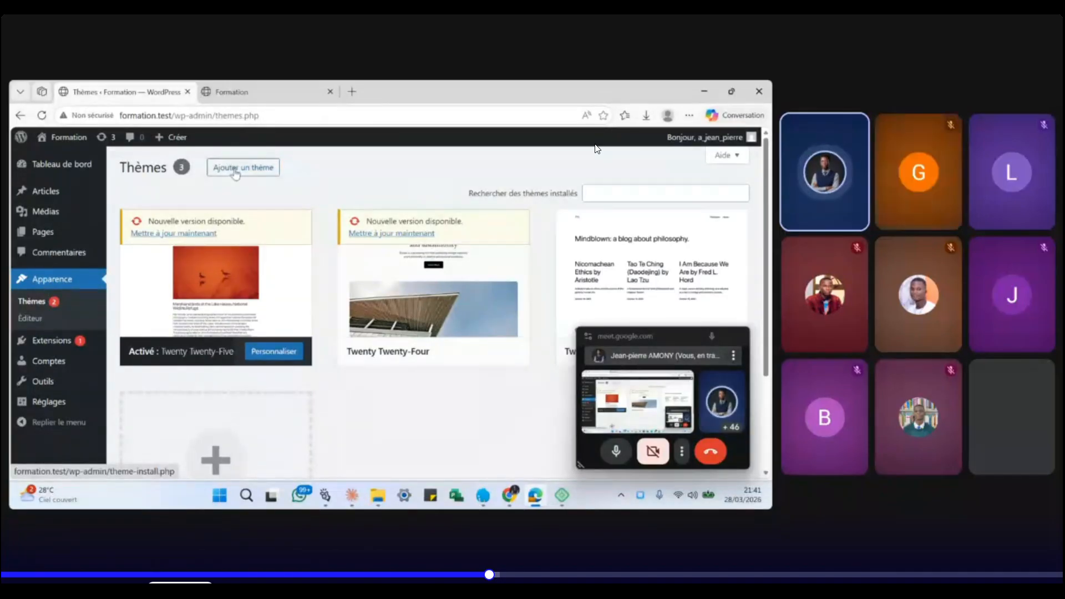
- Browse the popular themes catalogue and install the Astra theme
left_click(236, 171)
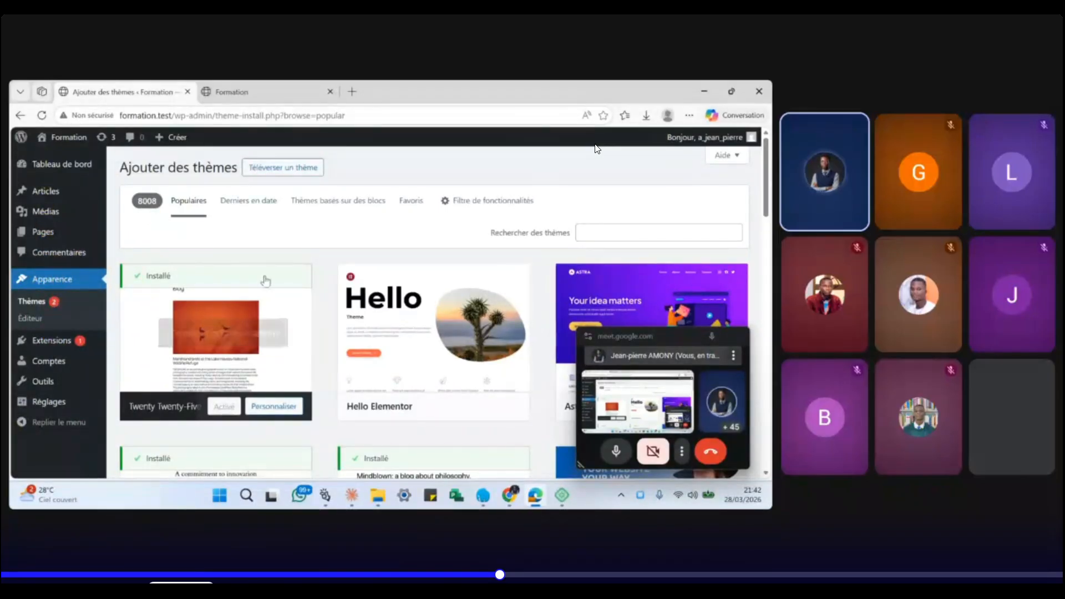
scroll(317, 259, "down", 6)
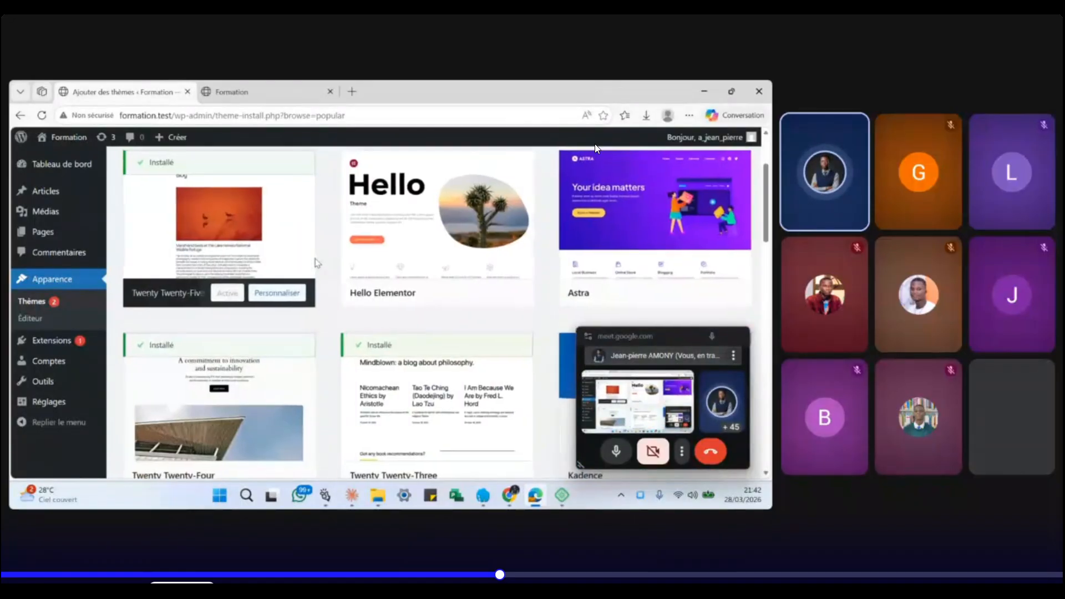
scroll(317, 263, "down", 20)
scroll(317, 263, "up", 20)
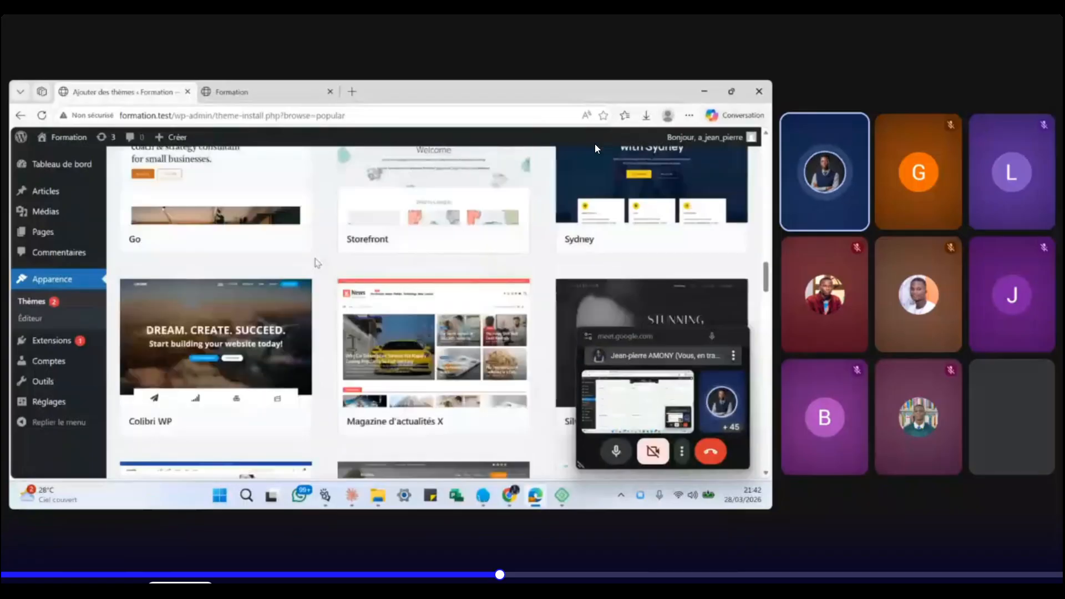
scroll(316, 263, "up", 5)
scroll(317, 263, "down", 8)
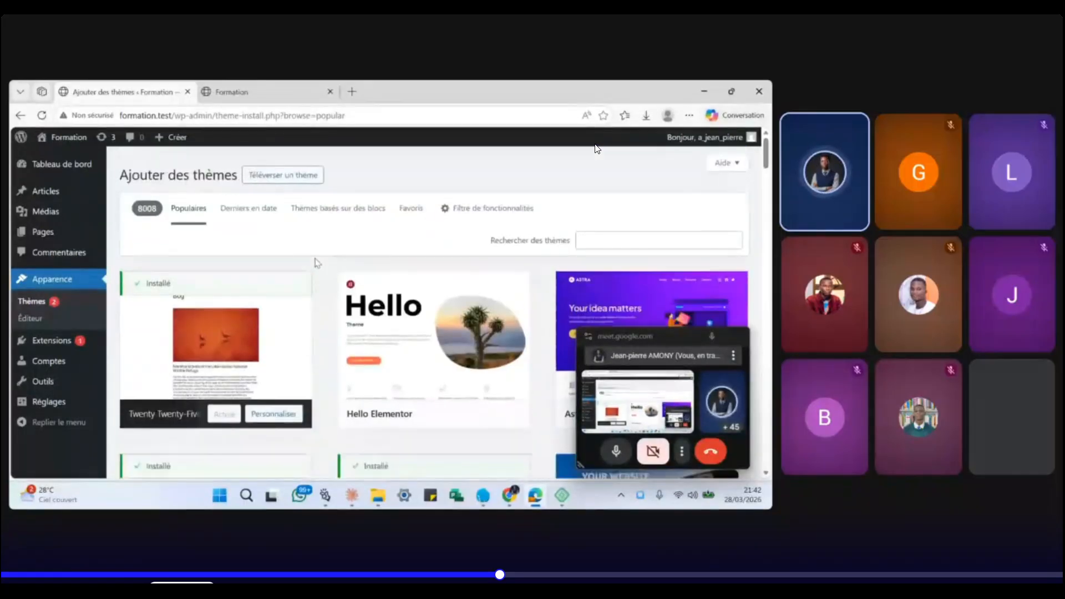
scroll(316, 263, "down", 10)
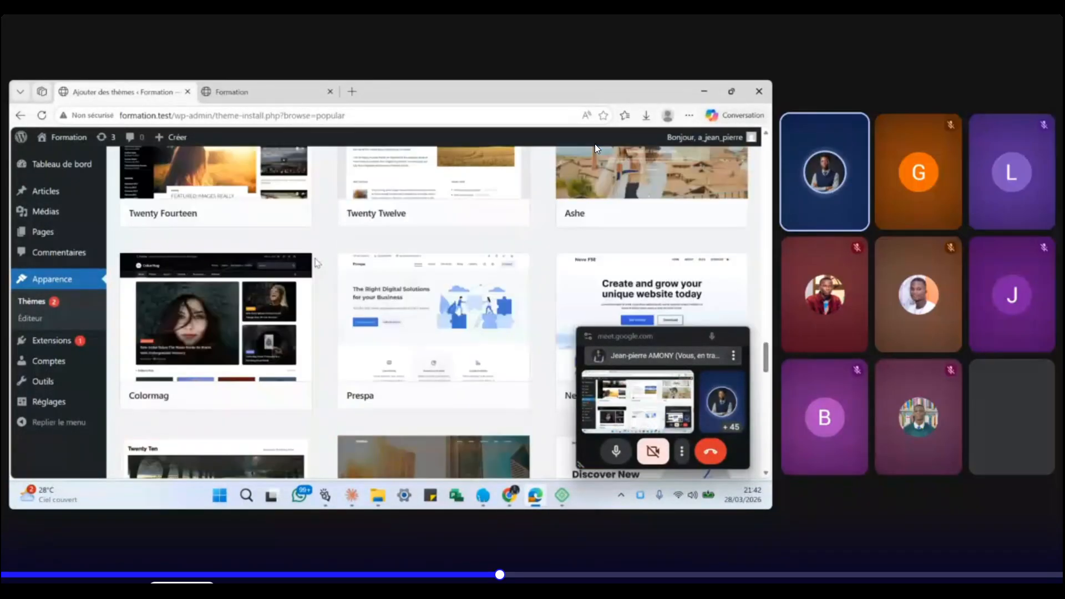
scroll(317, 263, "up", 18)
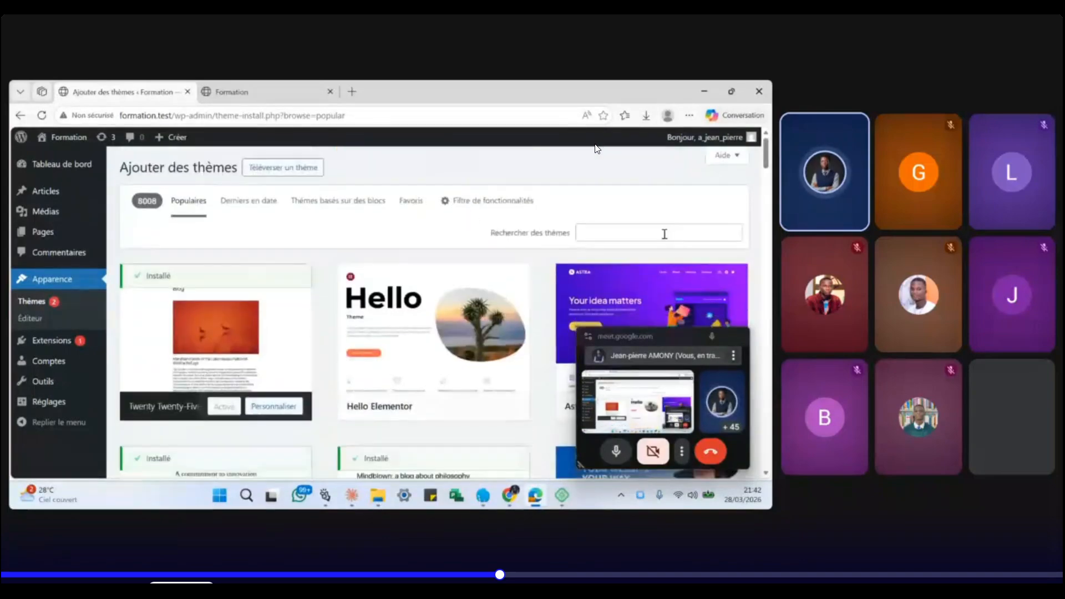
left_click(664, 233)
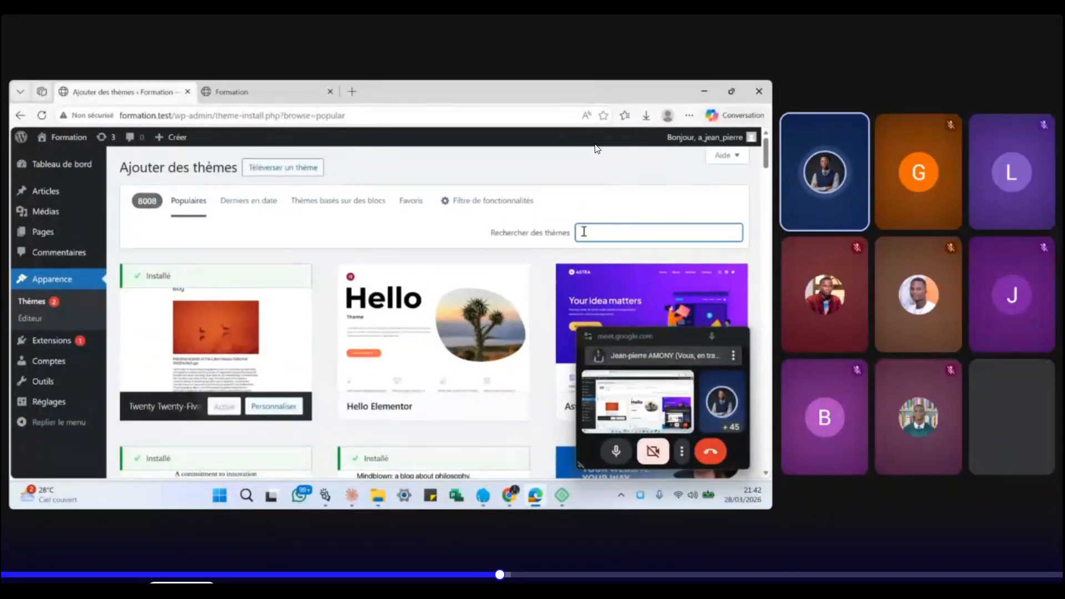
scroll(690, 233, "down", 3)
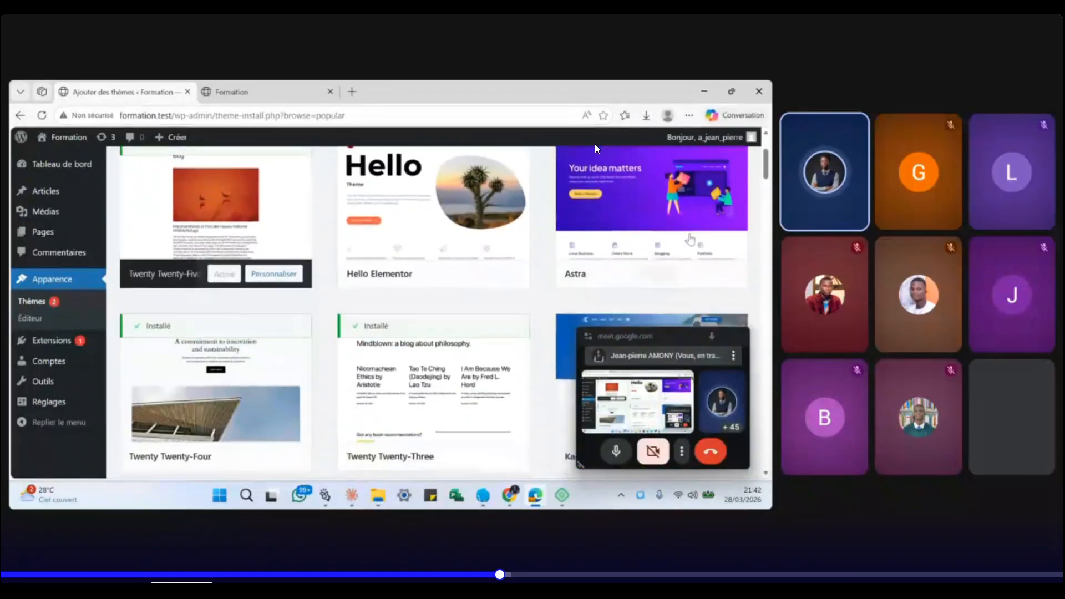
mouse_move(656, 244)
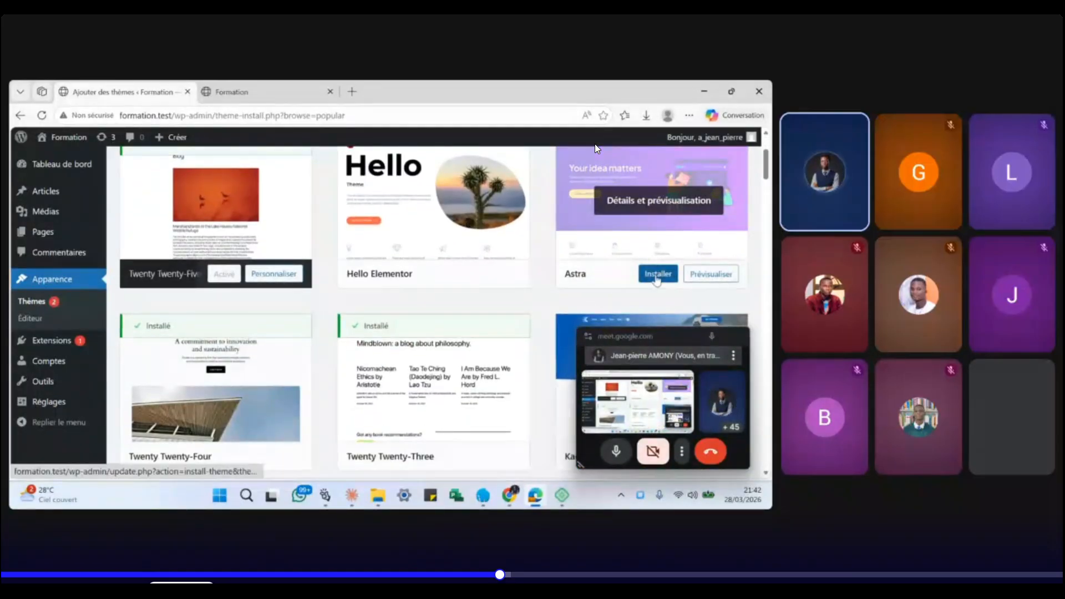
left_click(657, 274)
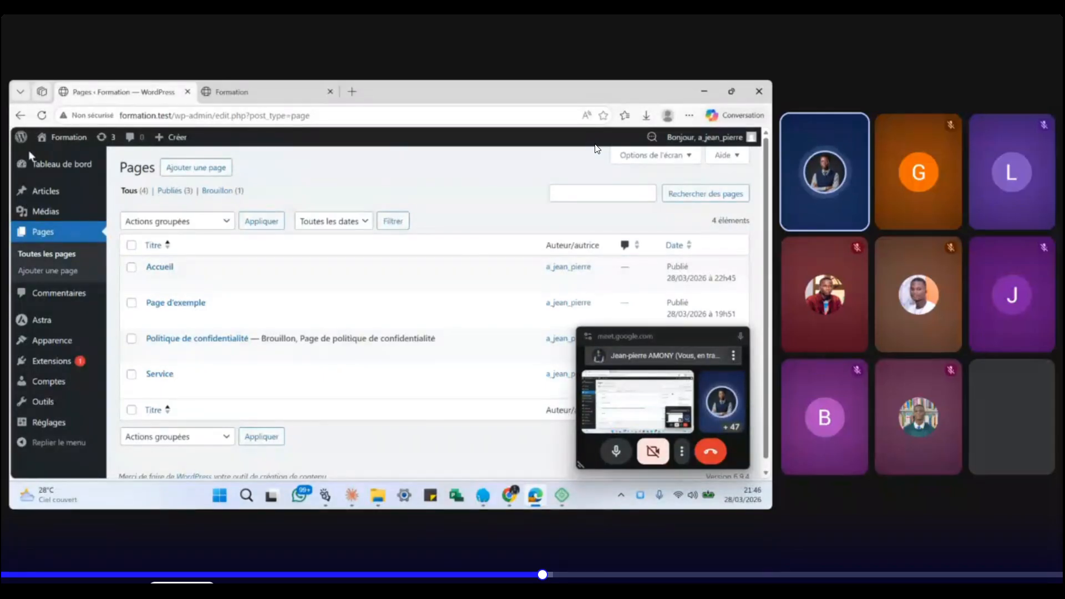
- Show all four site pages: Accueil, Page d'exemple, Politique de confidentialité and Service
mouse_move(40, 429)
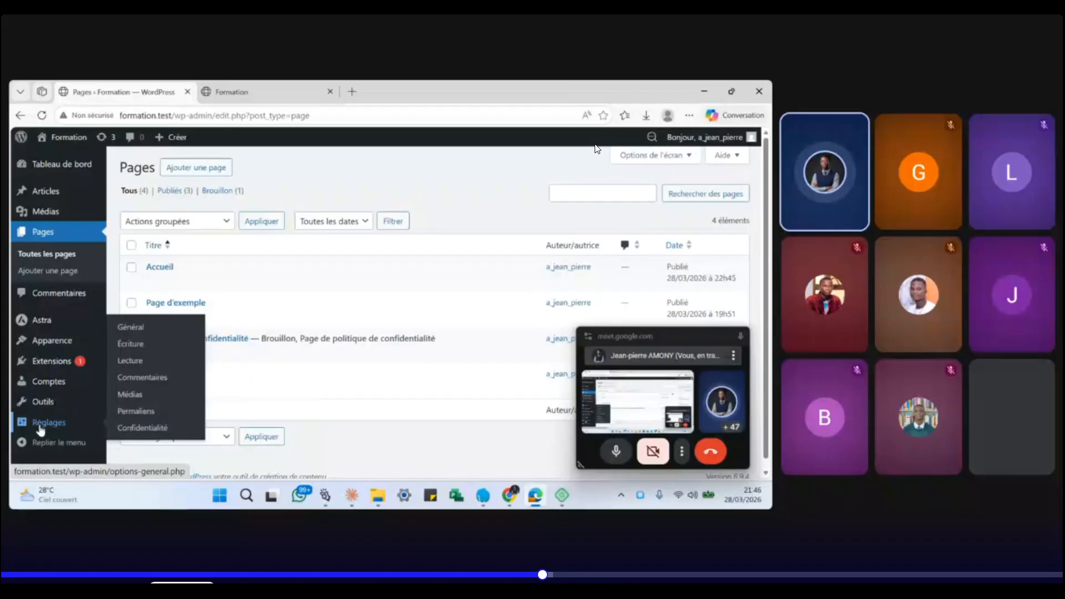
- In Réglages > Lecture, choose 'Une page statique' with Accueil as Page d'accueil, then save
left_click(136, 366)
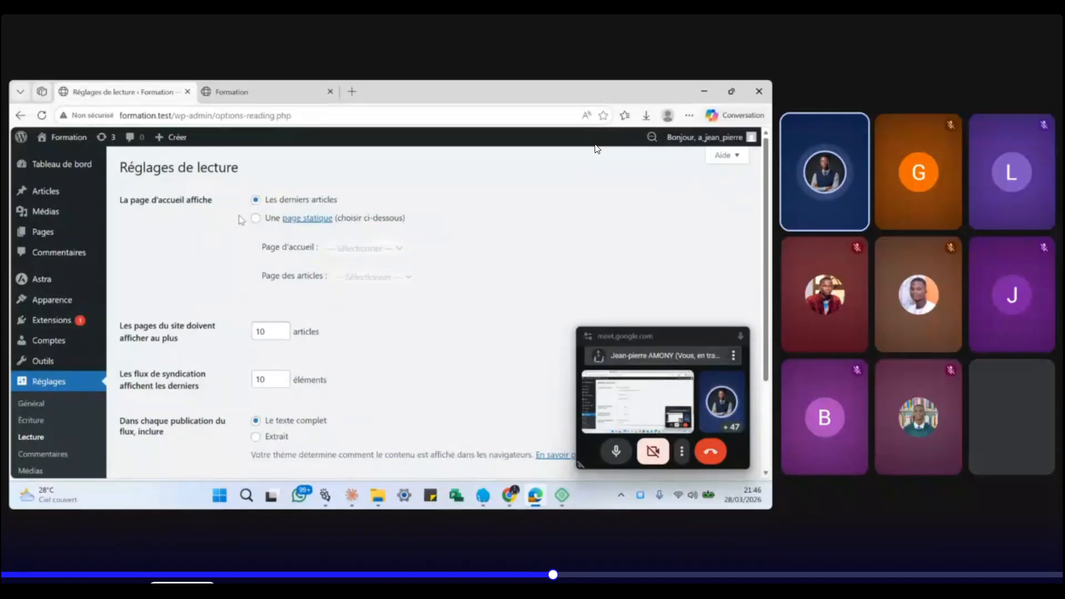
left_click(255, 219)
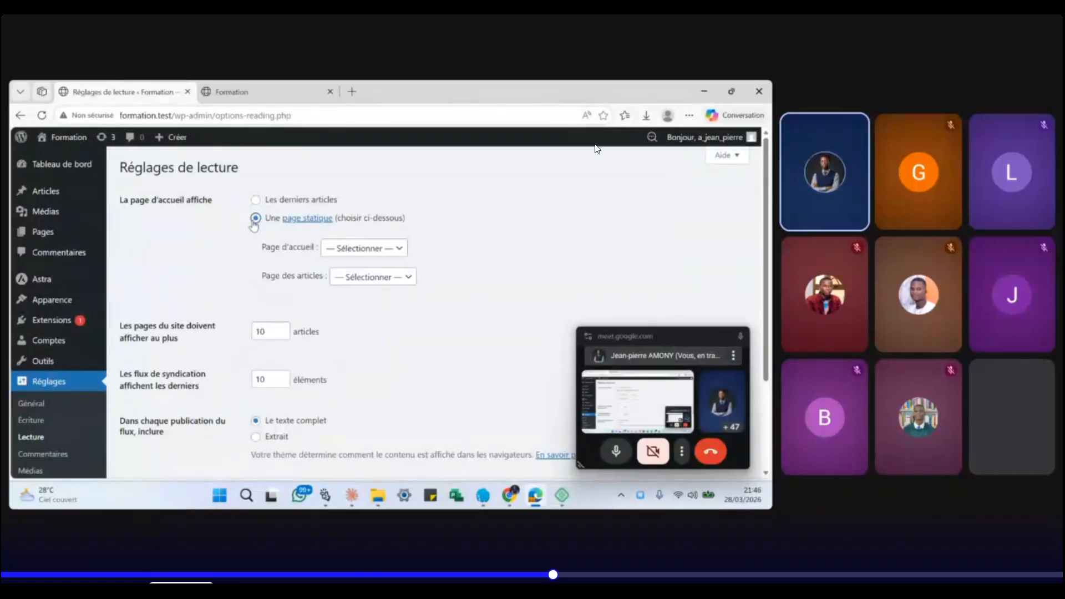
left_click(345, 250)
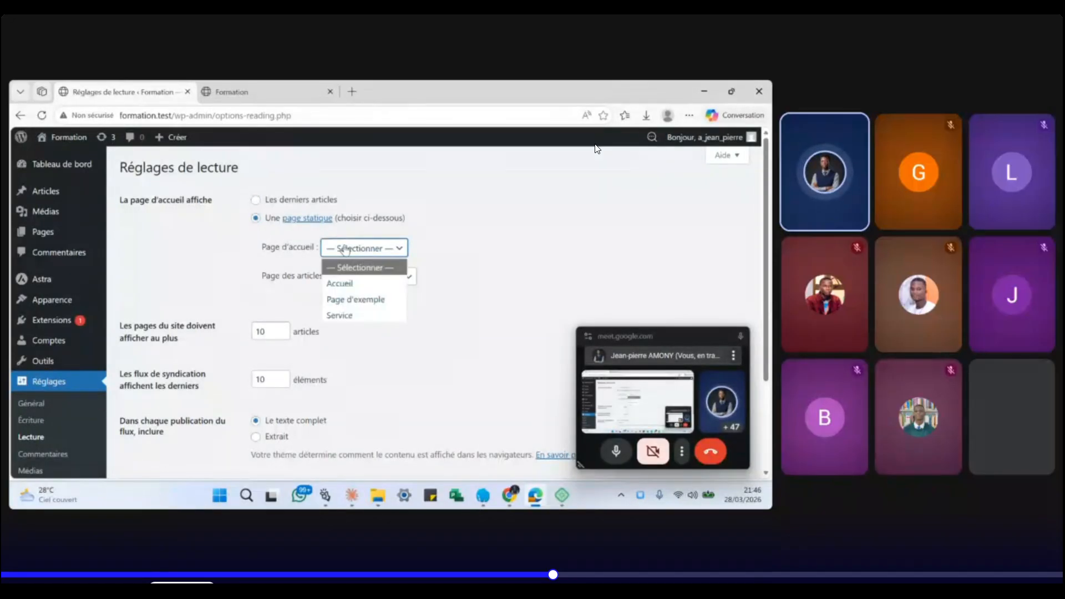
left_click(345, 283)
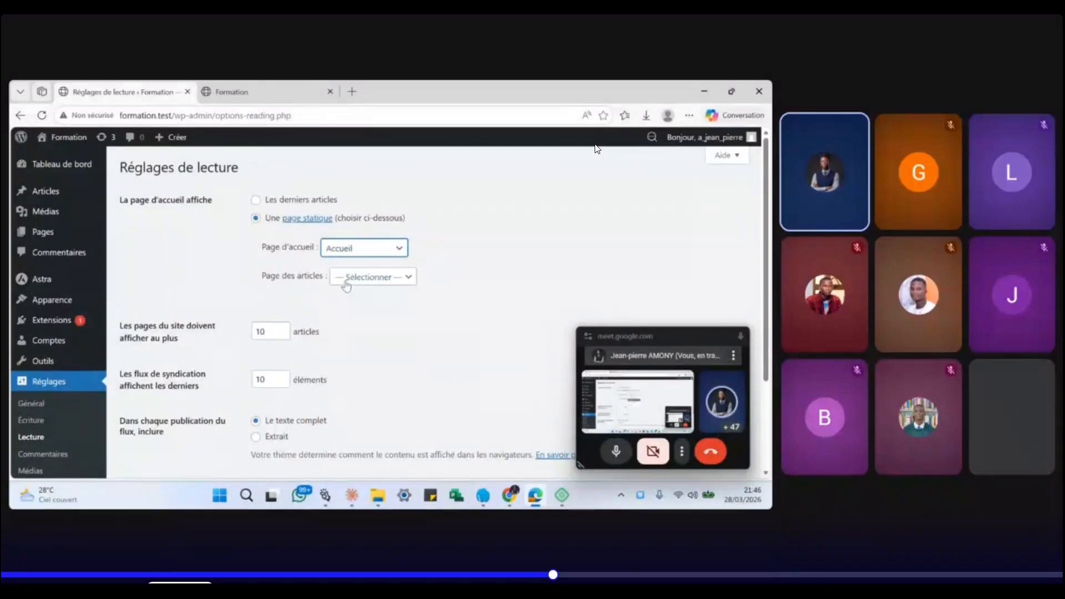
scroll(348, 284, "down", 3)
scroll(348, 285, "up", 1)
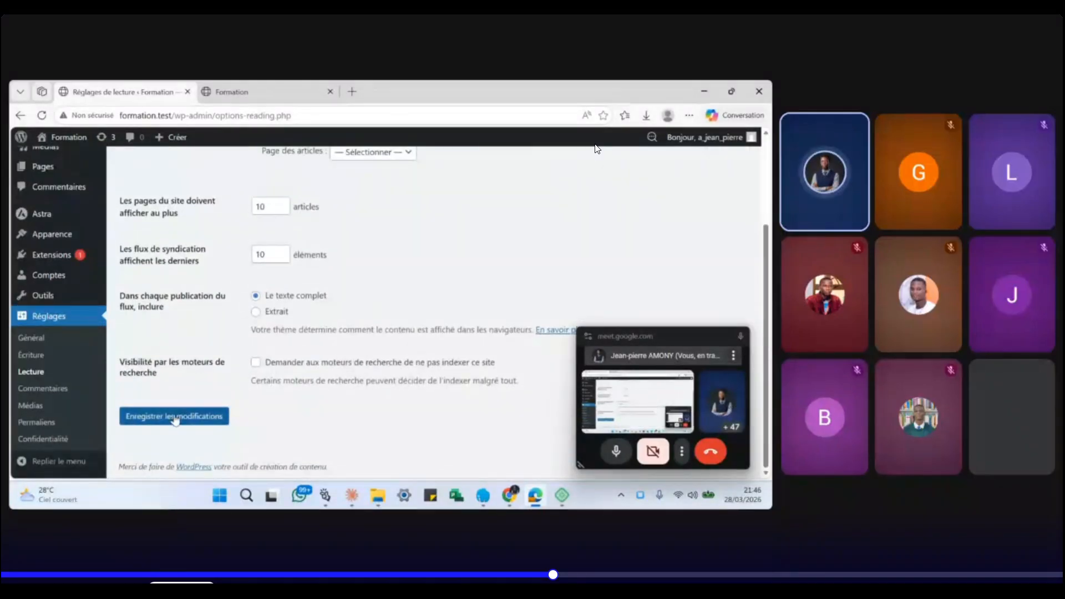
left_click(176, 417)
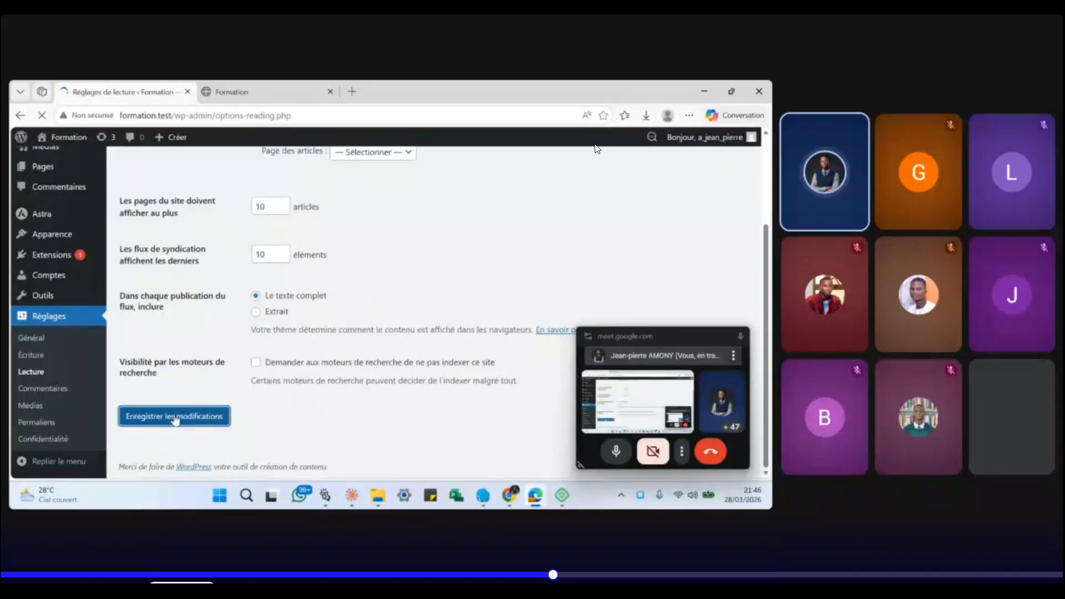
- Reload the Formation site to confirm Accueil is the home page, then launch Personnaliser
left_click(288, 93)
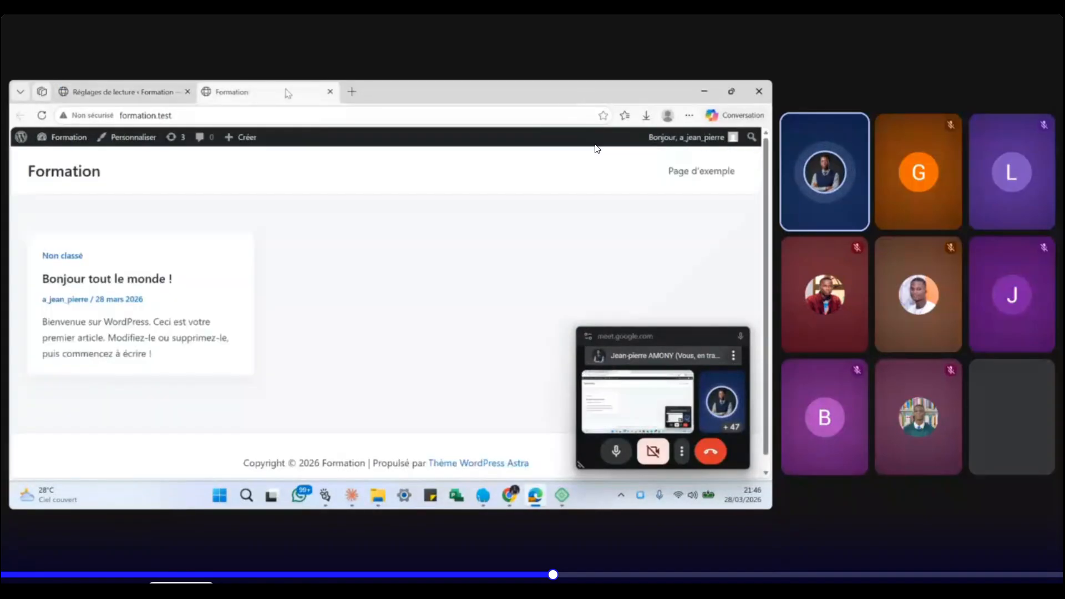
left_click(42, 116)
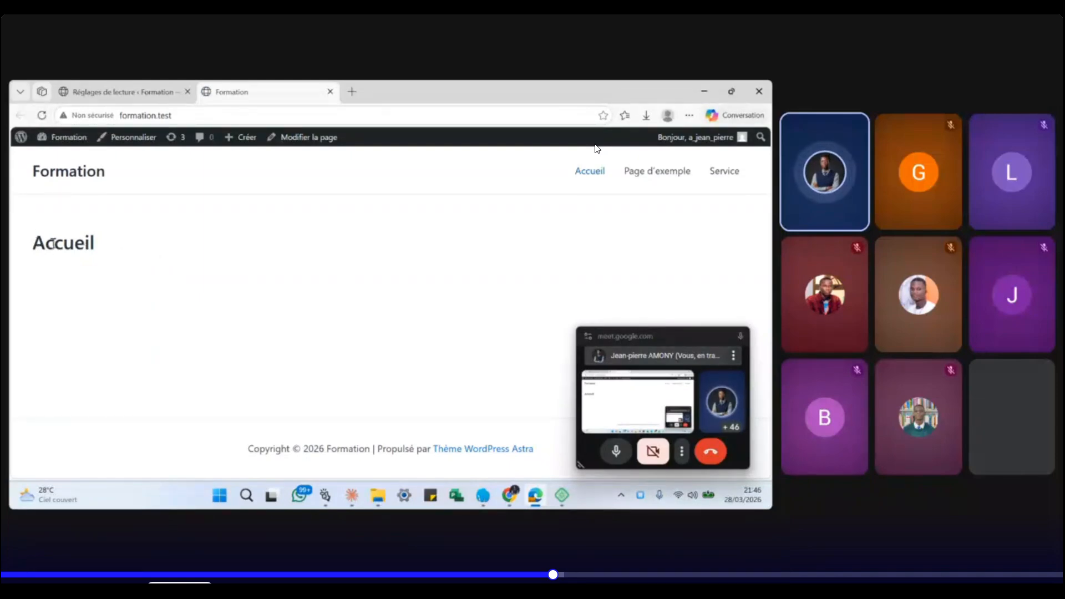
left_click_drag(34, 242, 151, 168)
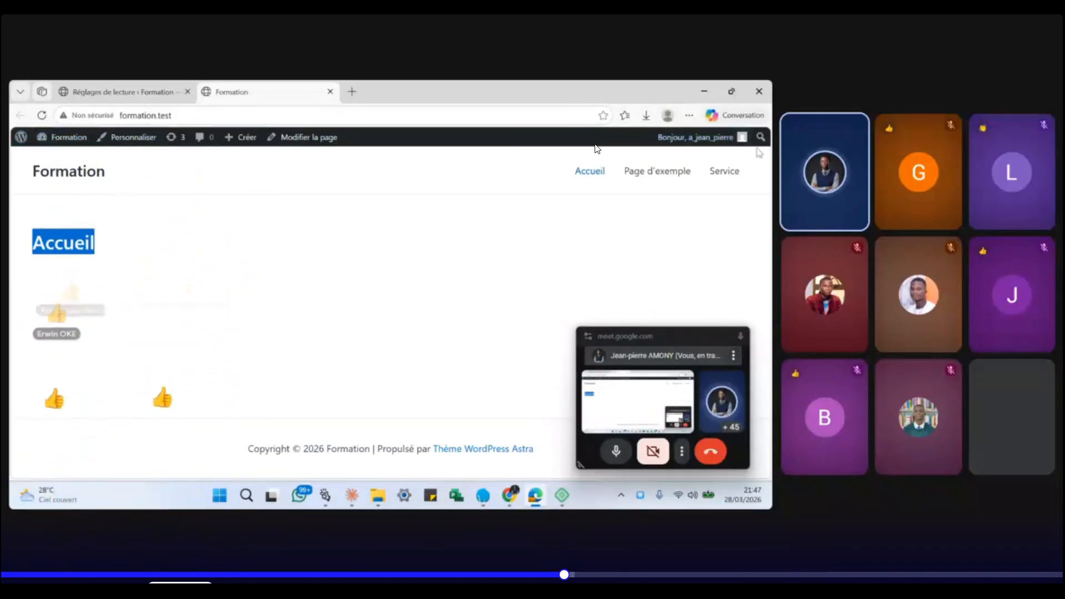
left_click(129, 139)
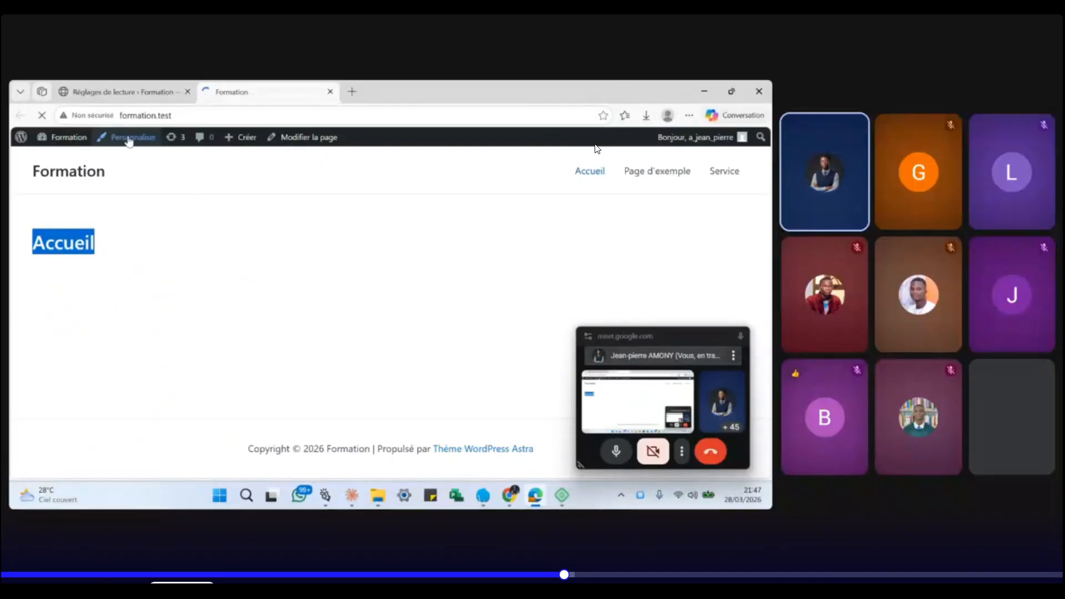
- Open the customizer's En-tête settings, then bring forward the Chrome window showing yas.tg/about
left_click(615, 452)
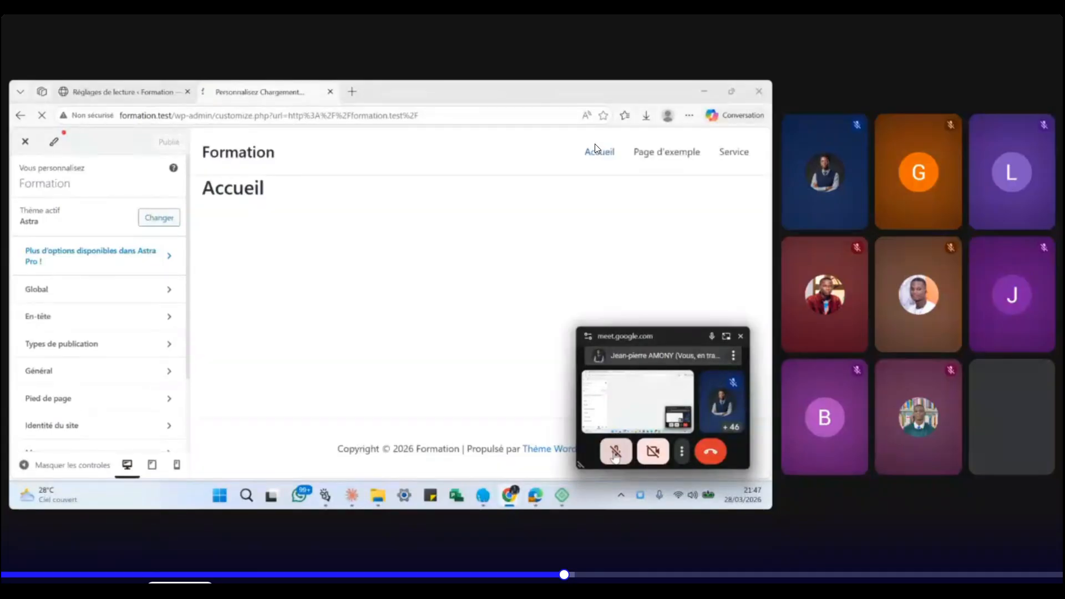
left_click(615, 452)
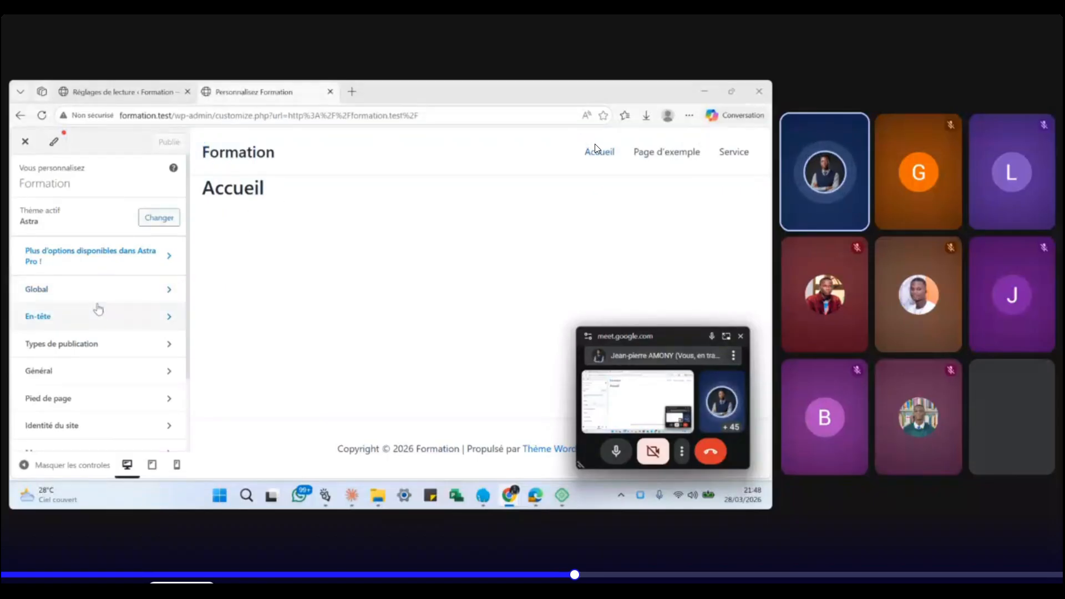
left_click(121, 311)
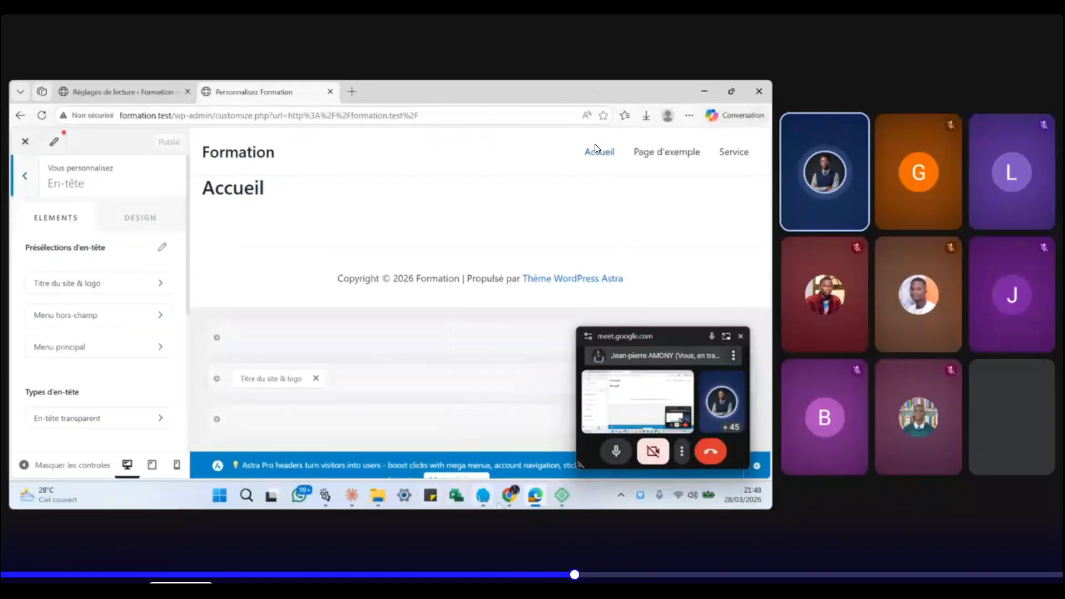
mouse_move(509, 496)
left_click(407, 433)
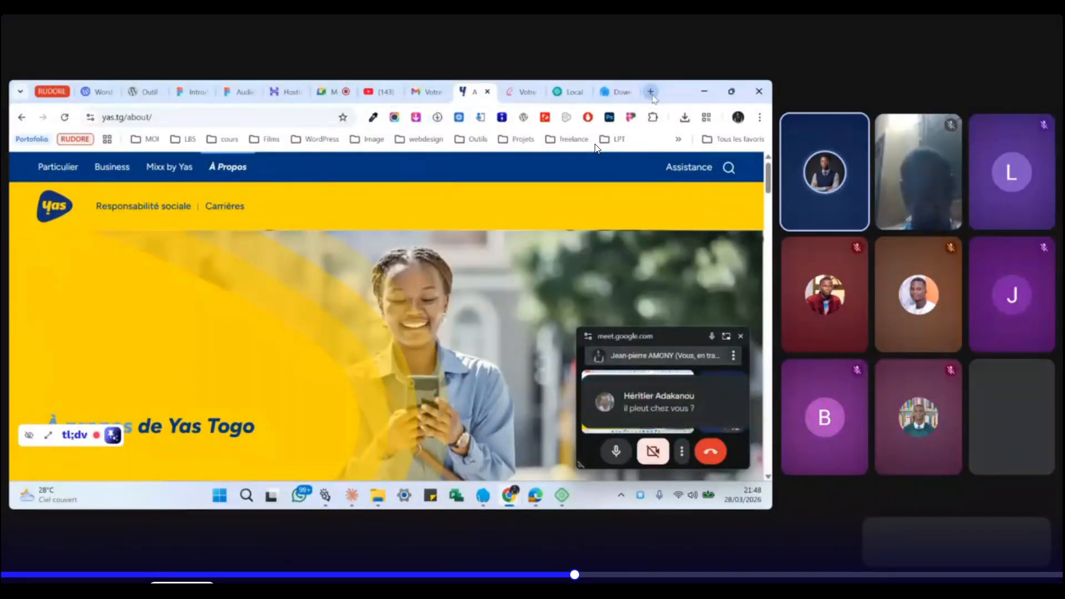
- Load the lome-bs.com website in a new browser tab
left_click(650, 92)
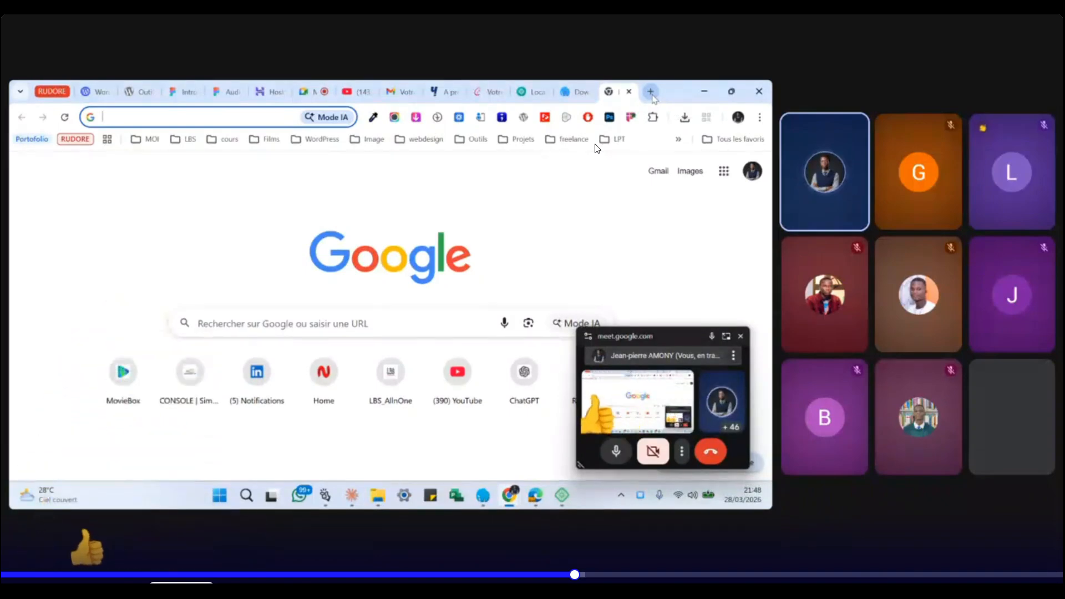
type("lome-bs.com")
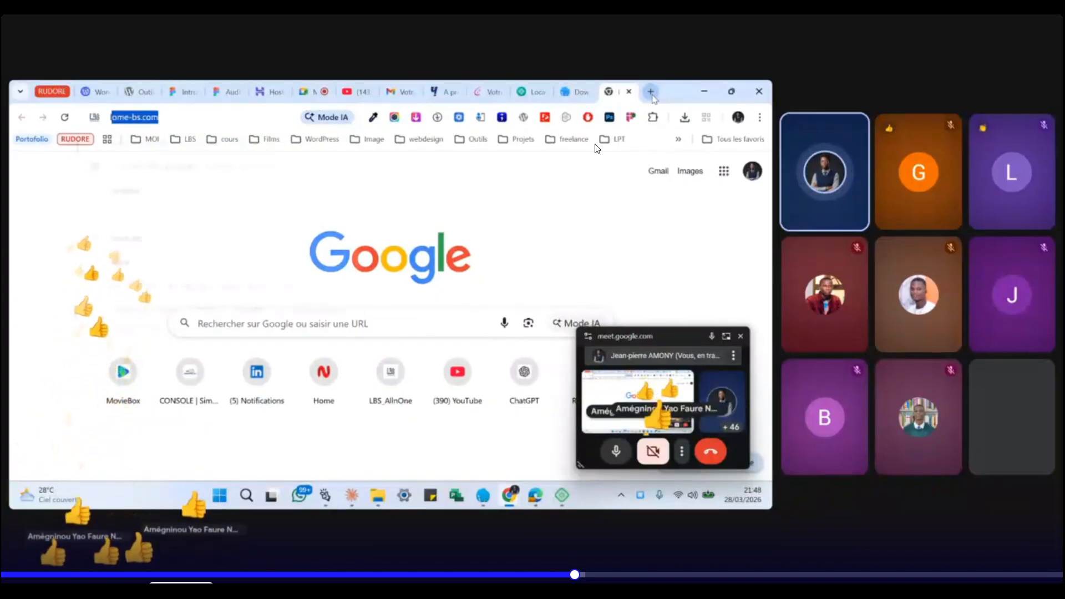
key("Return")
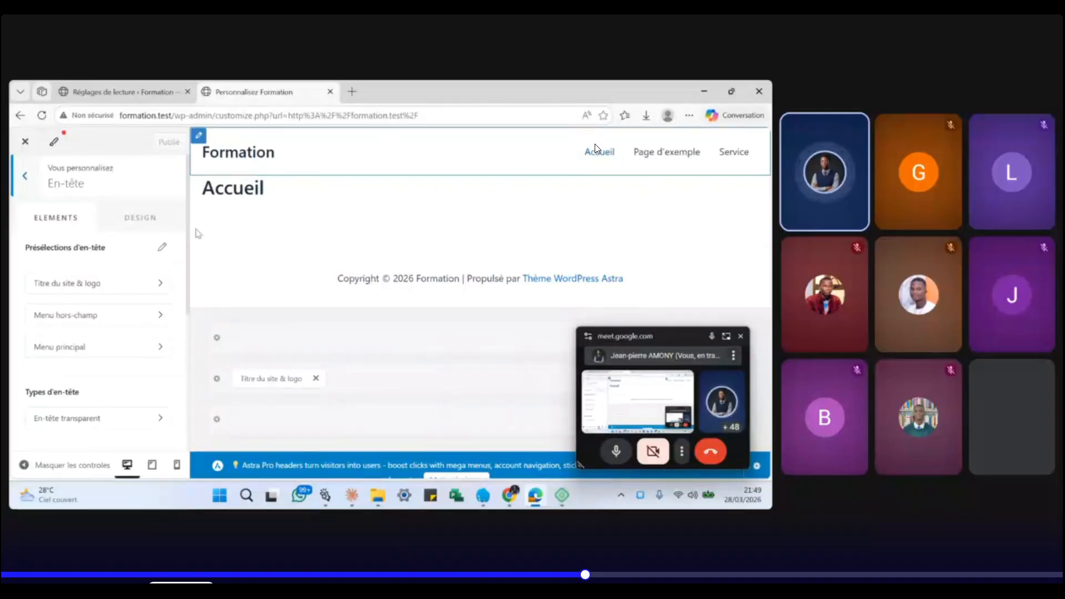
- Remove Titre du site & logo and Menu principal from the header builder
left_click(23, 187)
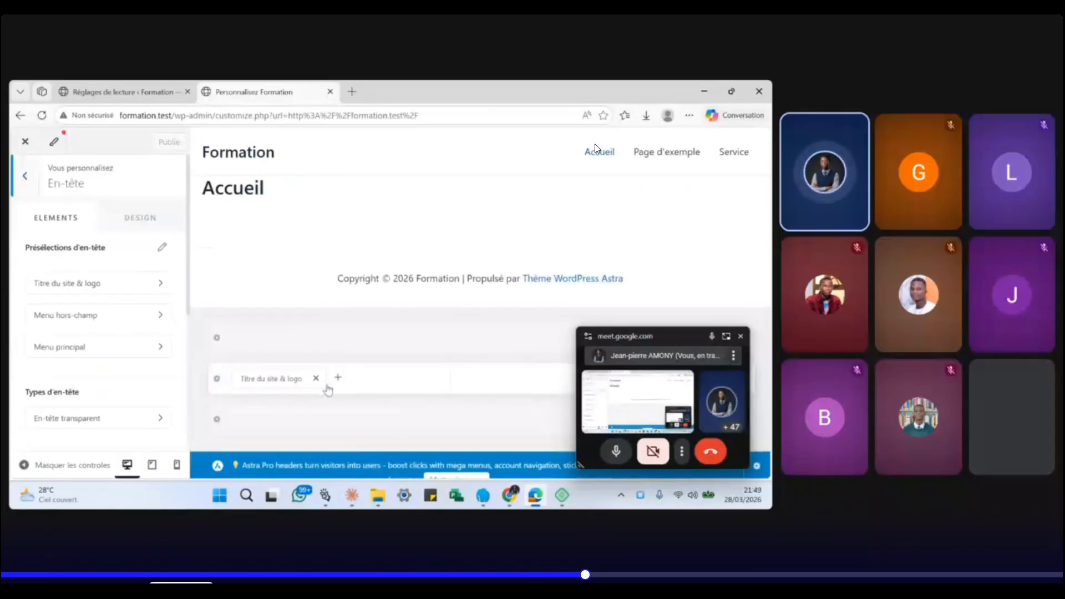
left_click(316, 378)
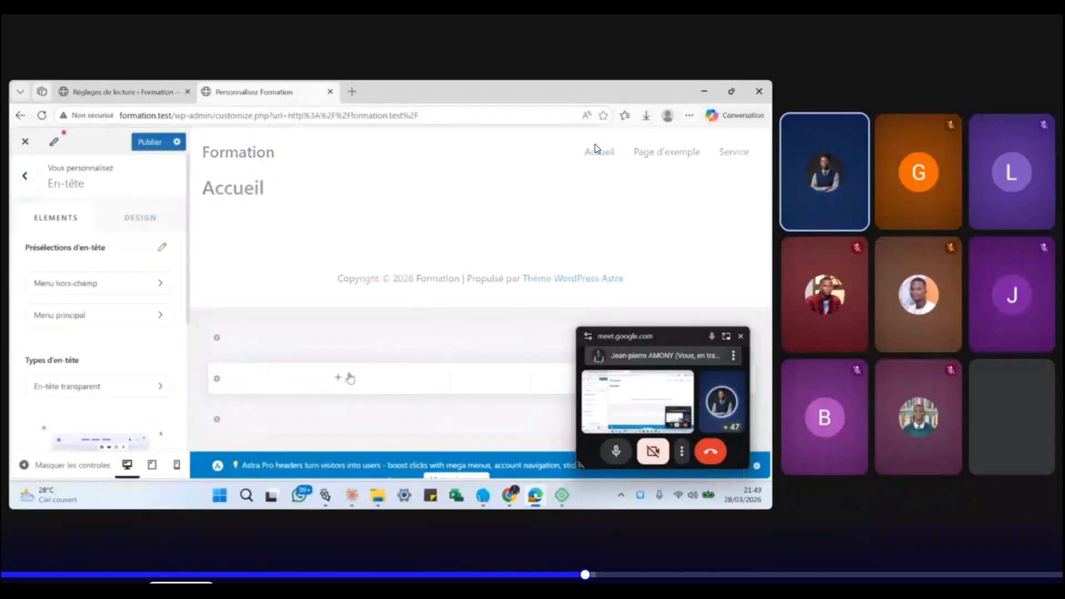
left_click_drag(671, 338, 316, 293)
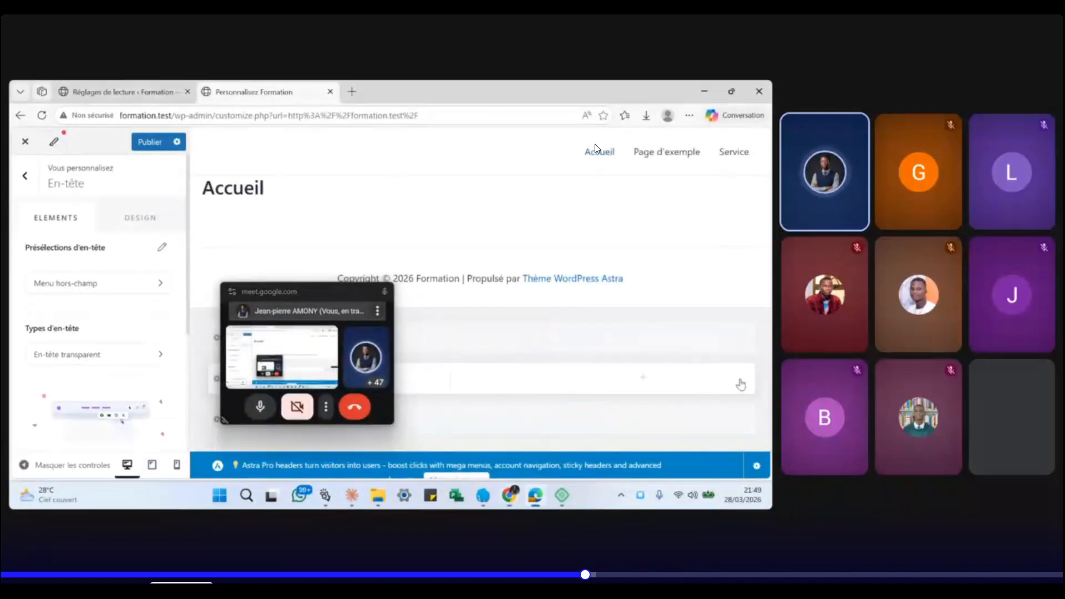
left_click(739, 378)
left_click_drag(309, 293, 625, 296)
- Delete the Copyright element from the footer builder and return to the main sections
left_click(21, 178)
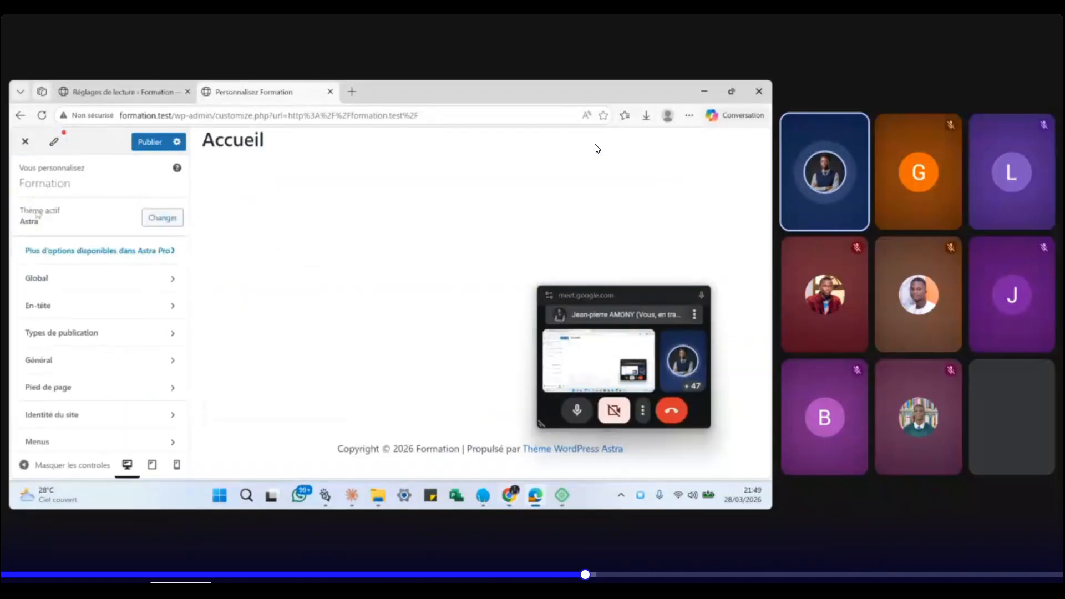
scroll(91, 368, "down", 2)
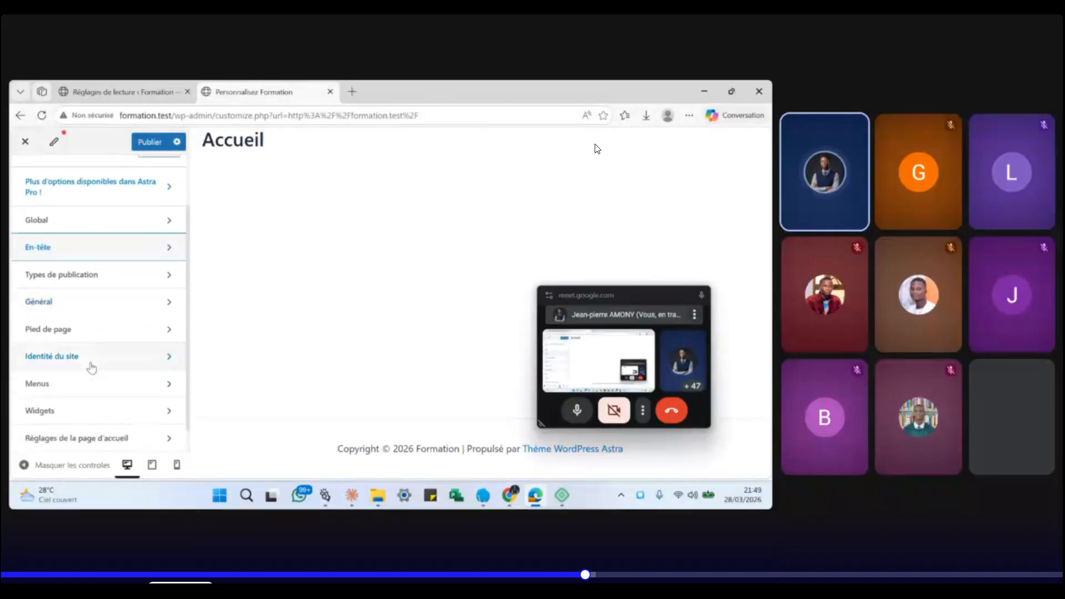
left_click(123, 326)
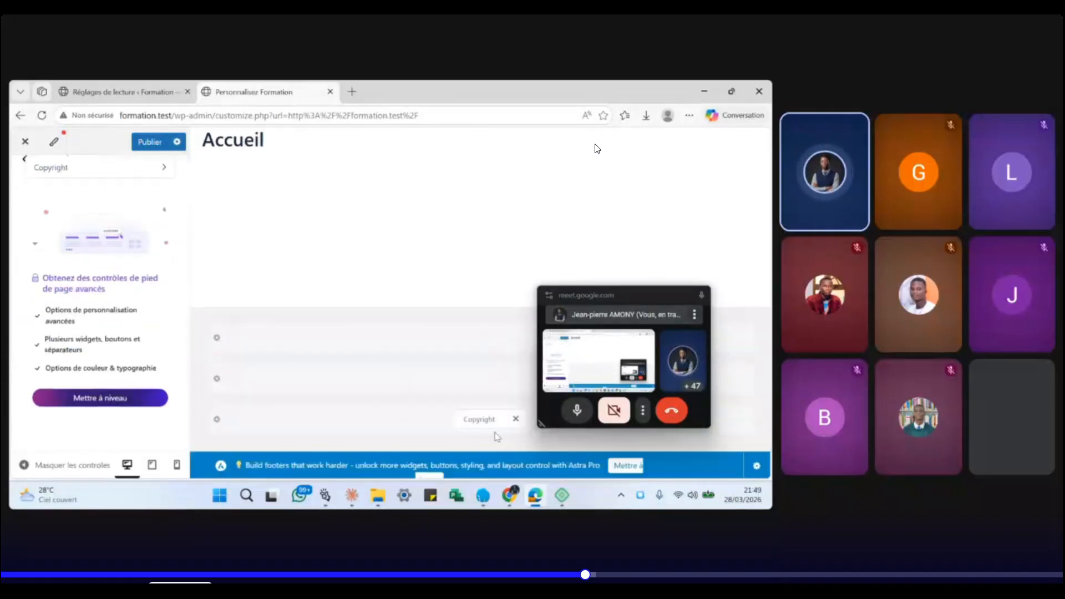
left_click(515, 419)
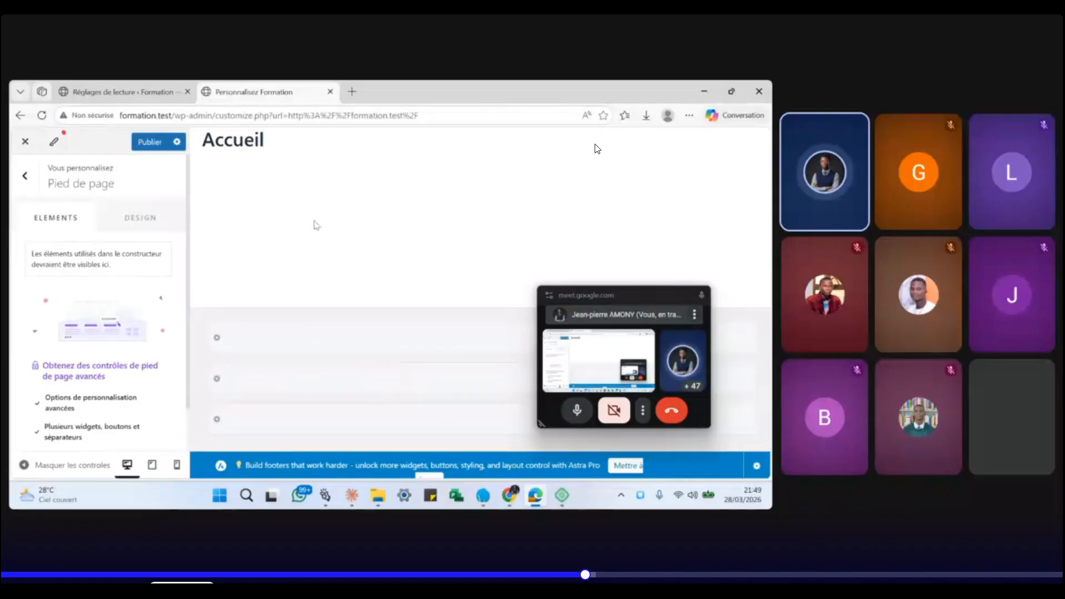
left_click(25, 175)
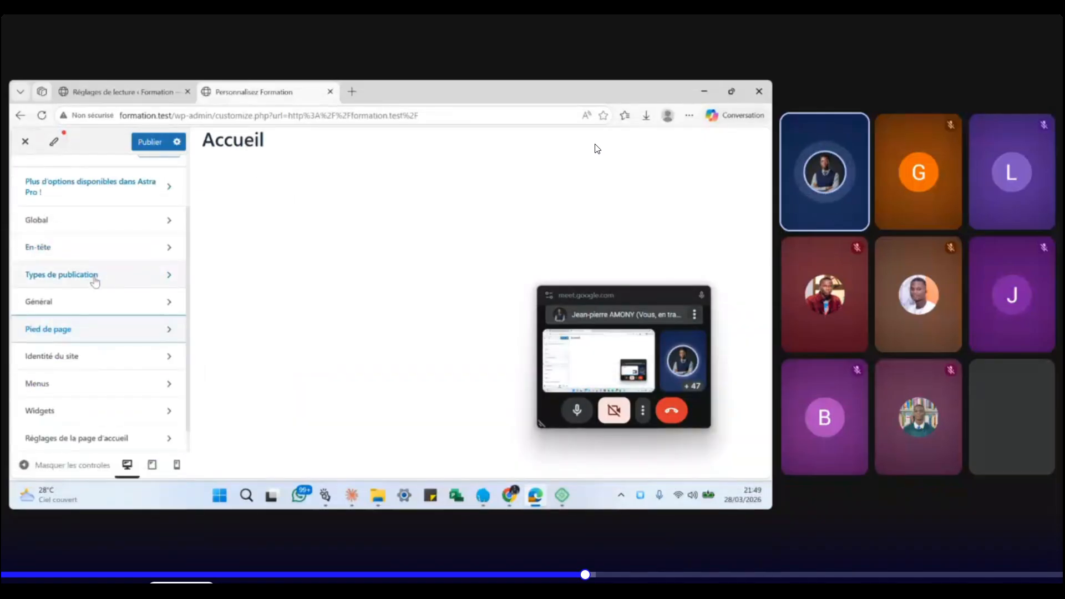
- For individual pages, turn off Page Zone de titre and choose the Pleine largeur layout
left_click(95, 280)
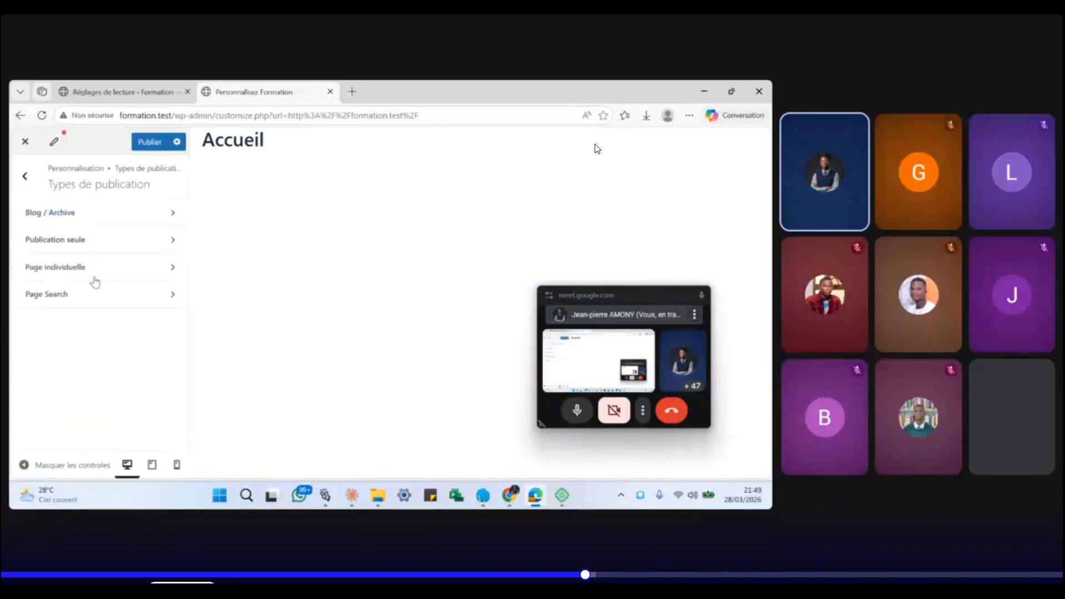
left_click(132, 269)
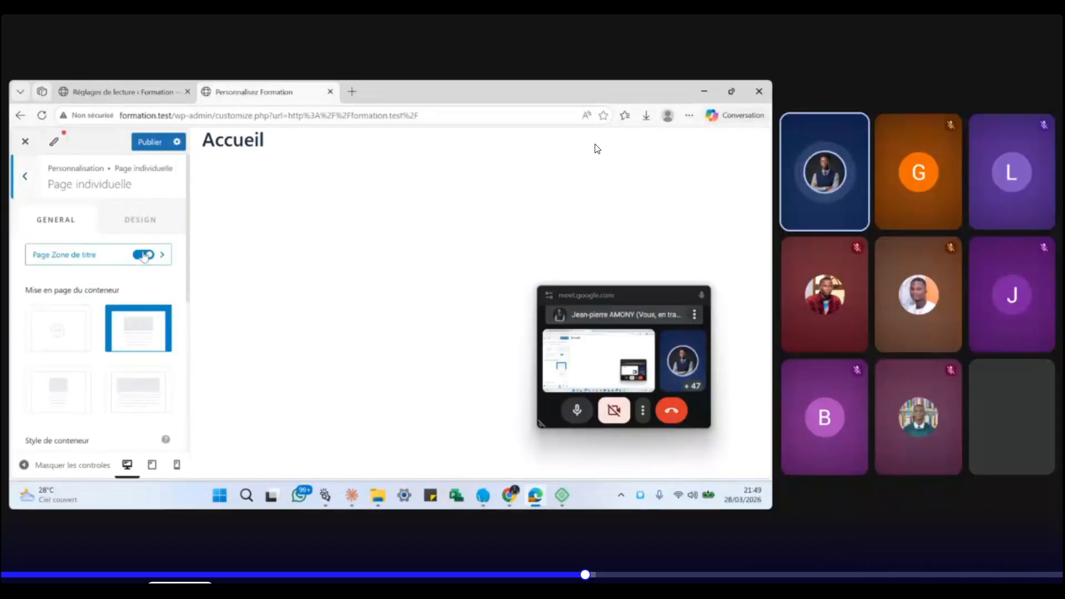
left_click(145, 255)
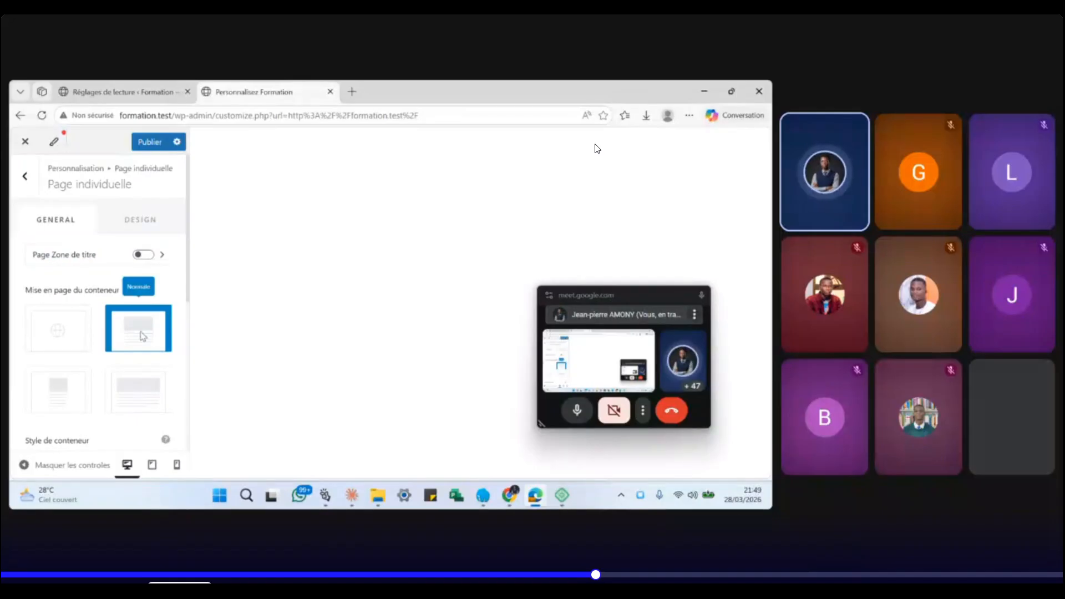
left_click(136, 387)
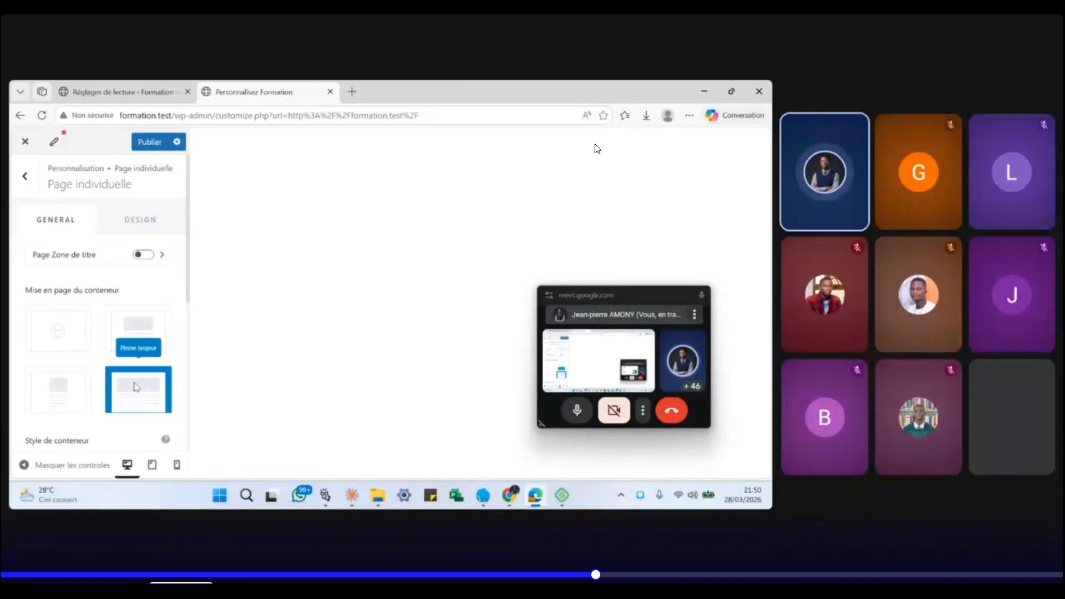
- Publish the customizer changes and close it to view the now-blank formation.test front page
left_click(156, 147)
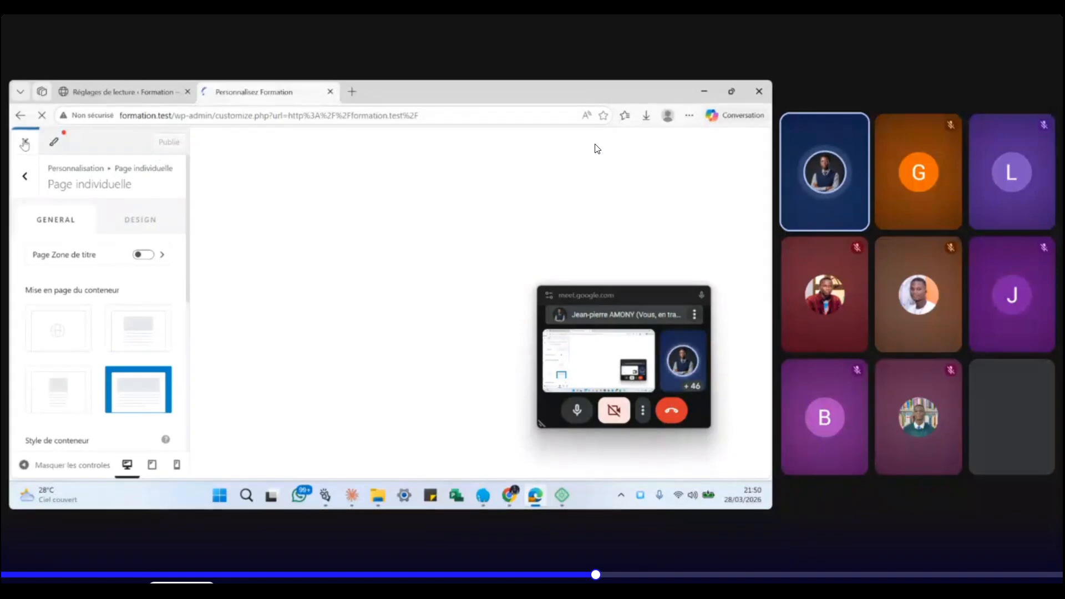
left_click(24, 144)
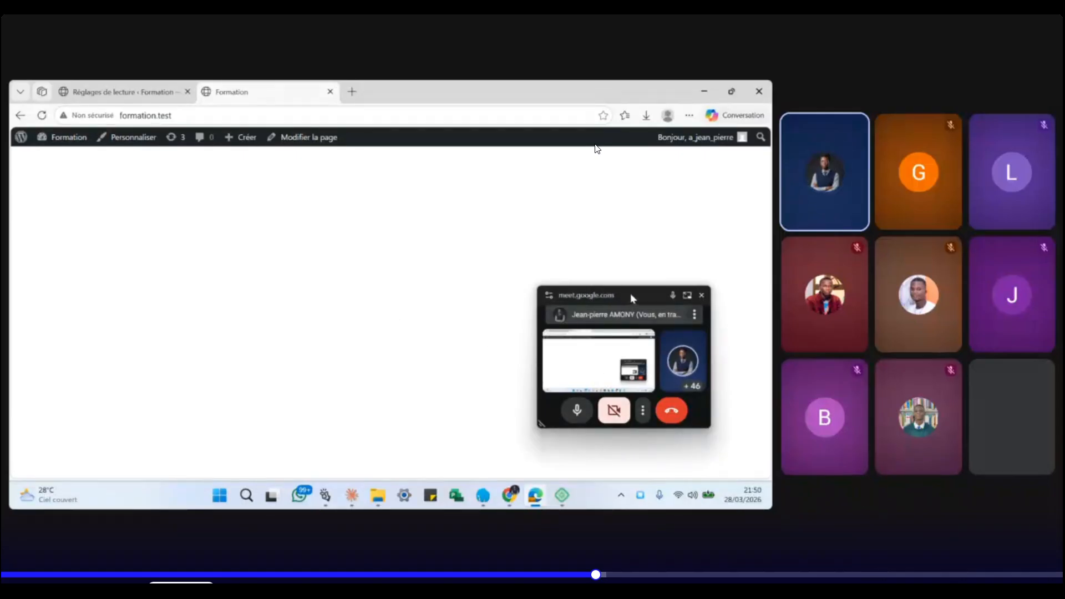
left_click_drag(630, 292, 677, 291)
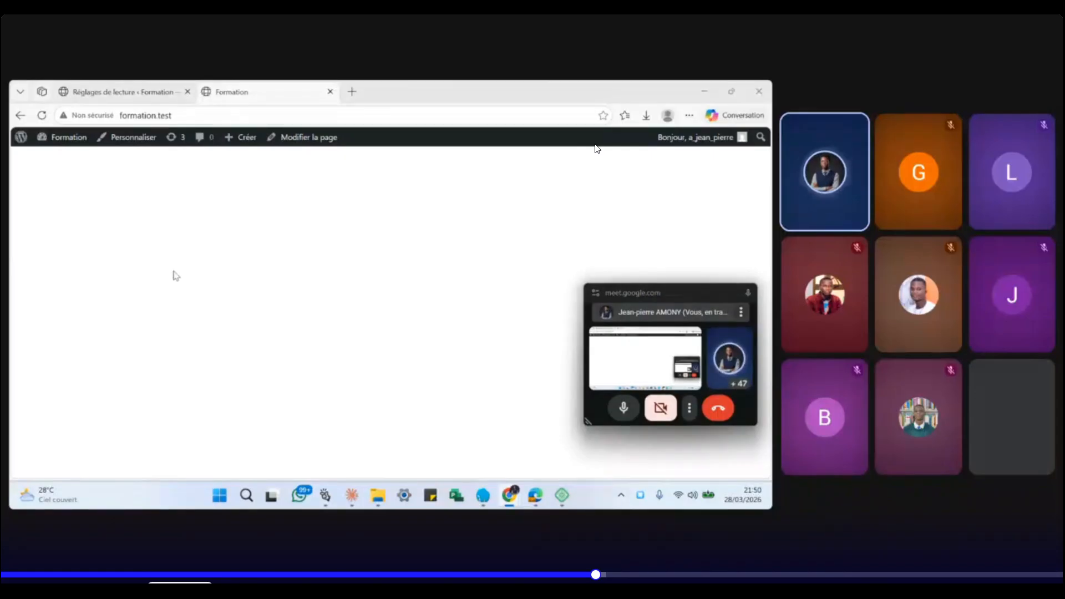
- Return to the Réglages de lecture tab showing Accueil as the static home page
left_click(127, 93)
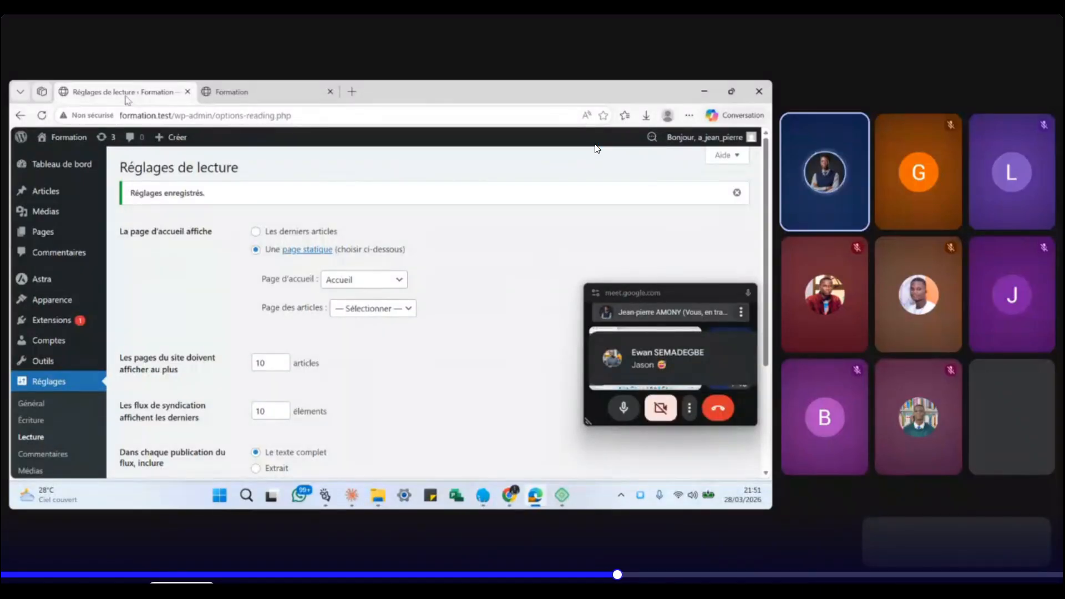
- Under Extensions > Ajouter une extension, search the plugin directory for 'elementor'
mouse_move(46, 329)
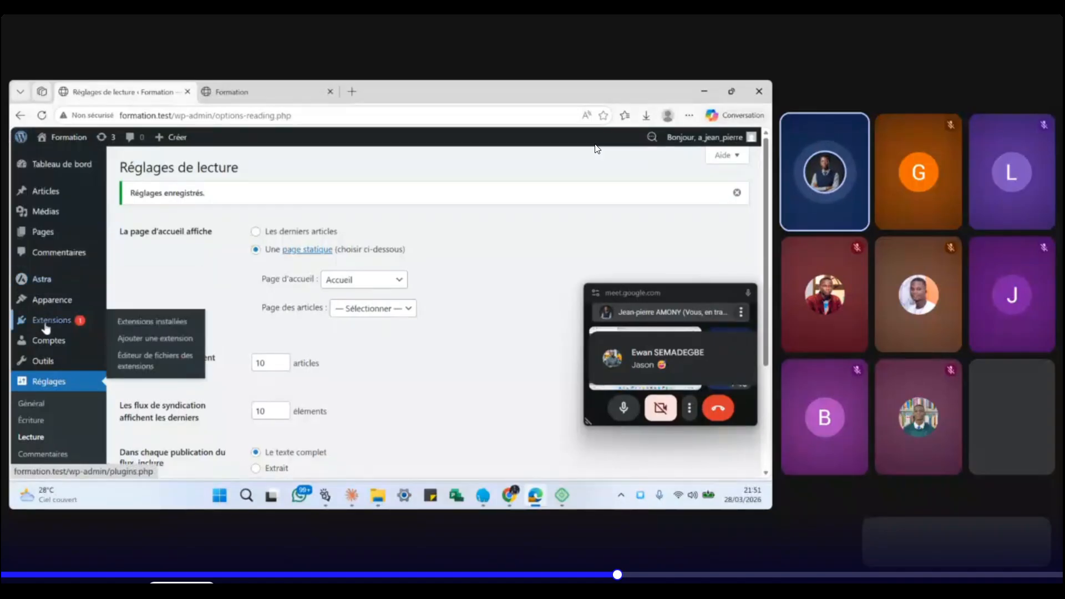
left_click(49, 325)
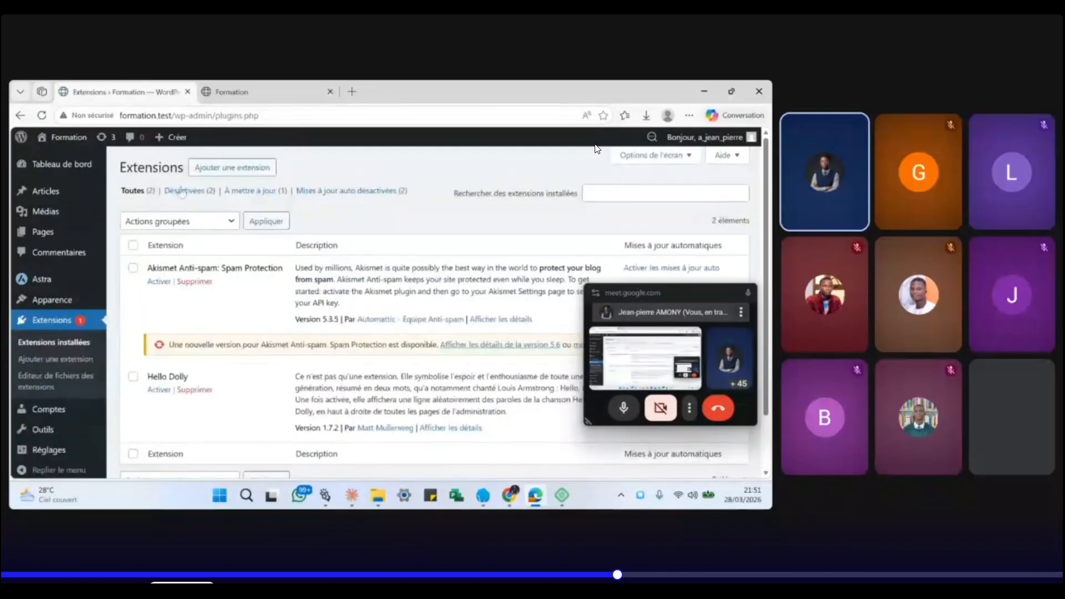
left_click(226, 169)
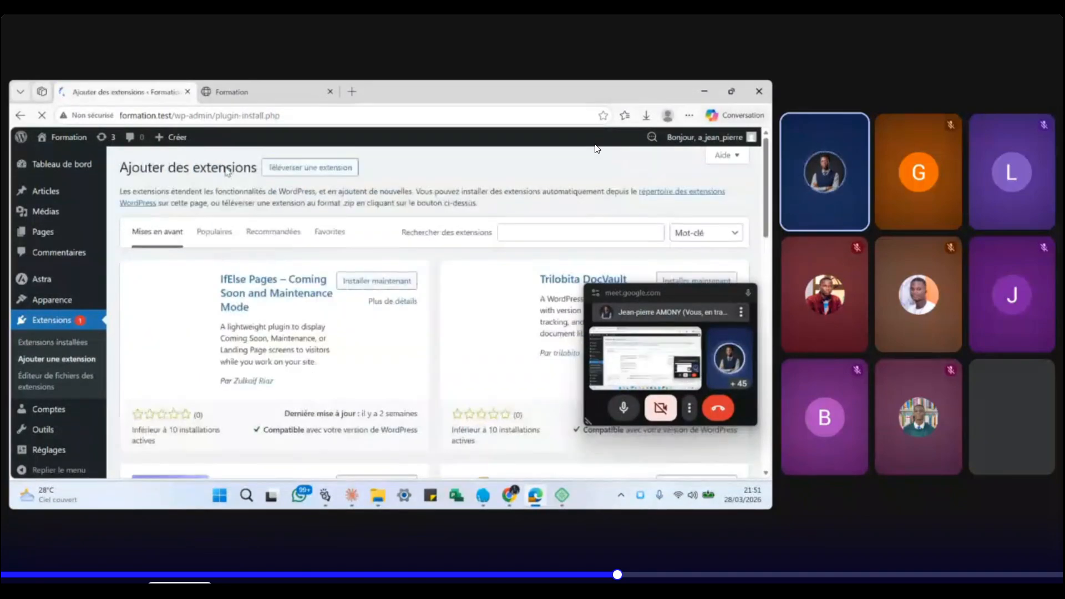
scroll(351, 323, "down", 4)
scroll(351, 324, "up", 5)
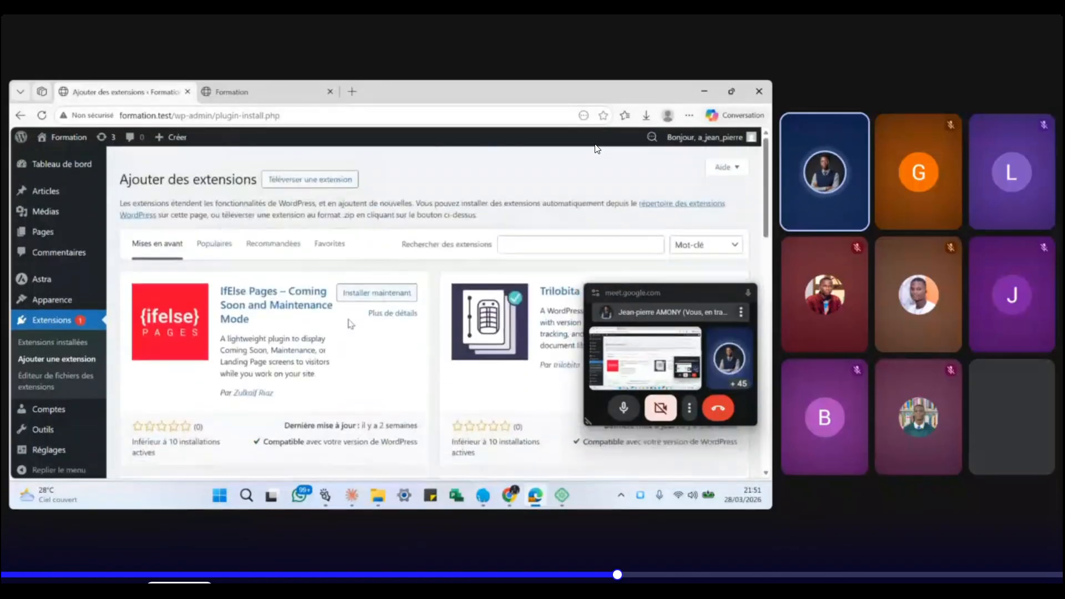
left_click(546, 236)
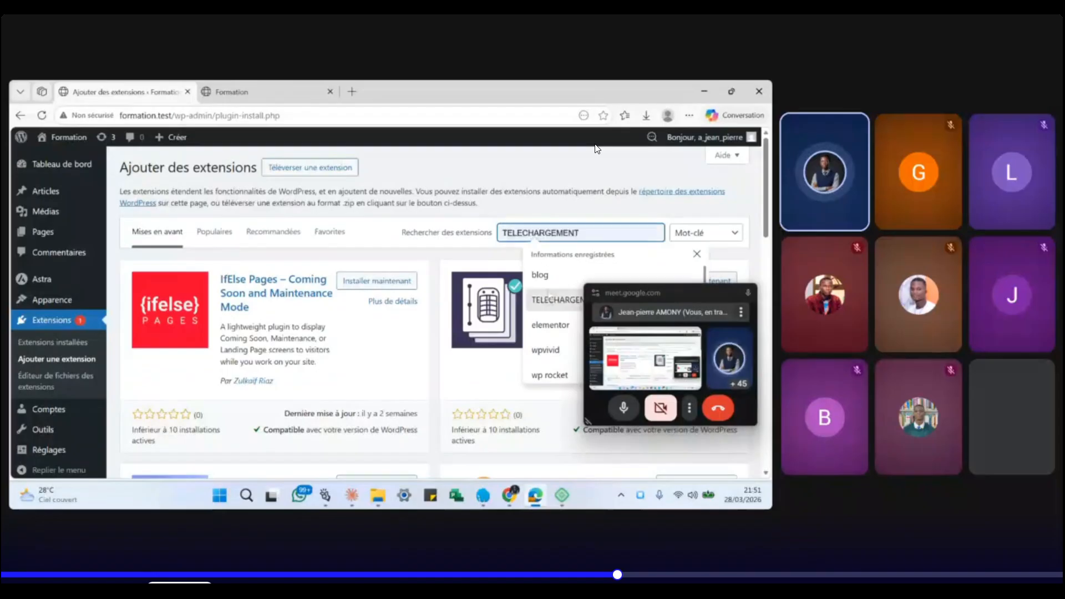
left_click(548, 326)
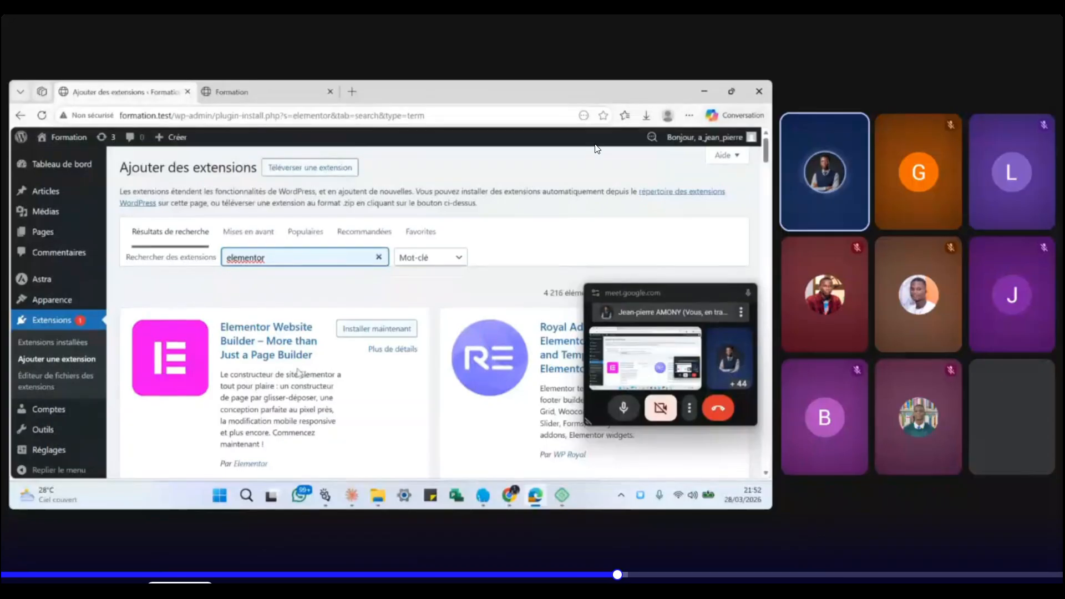
scroll(298, 373, "down", 1)
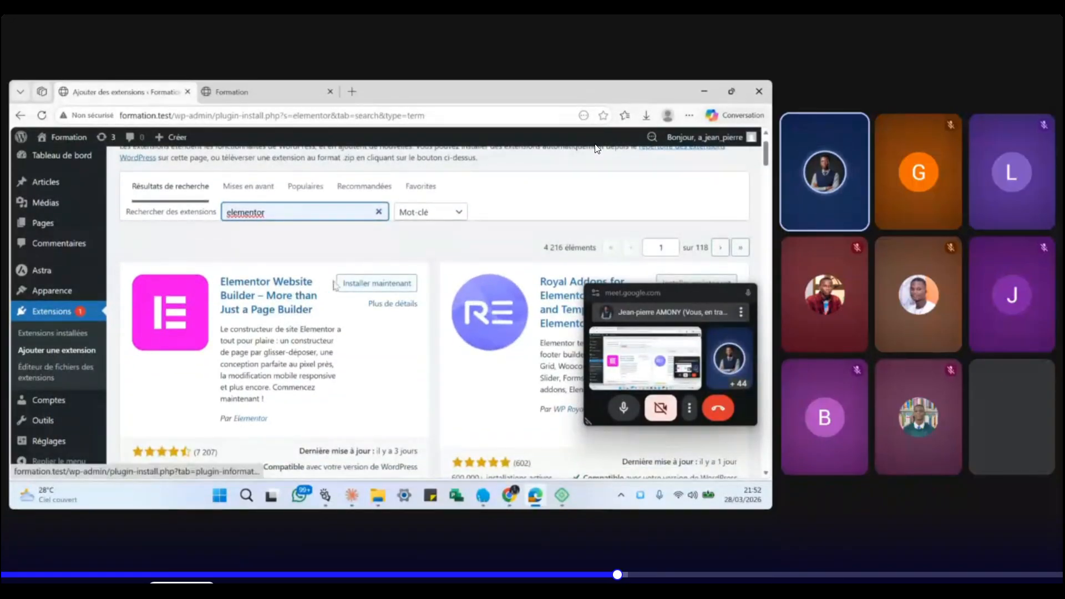
- Install Elementor Website Builder with Installer maintenant, then activate it (Elementor 3.35.9)
left_click(362, 284)
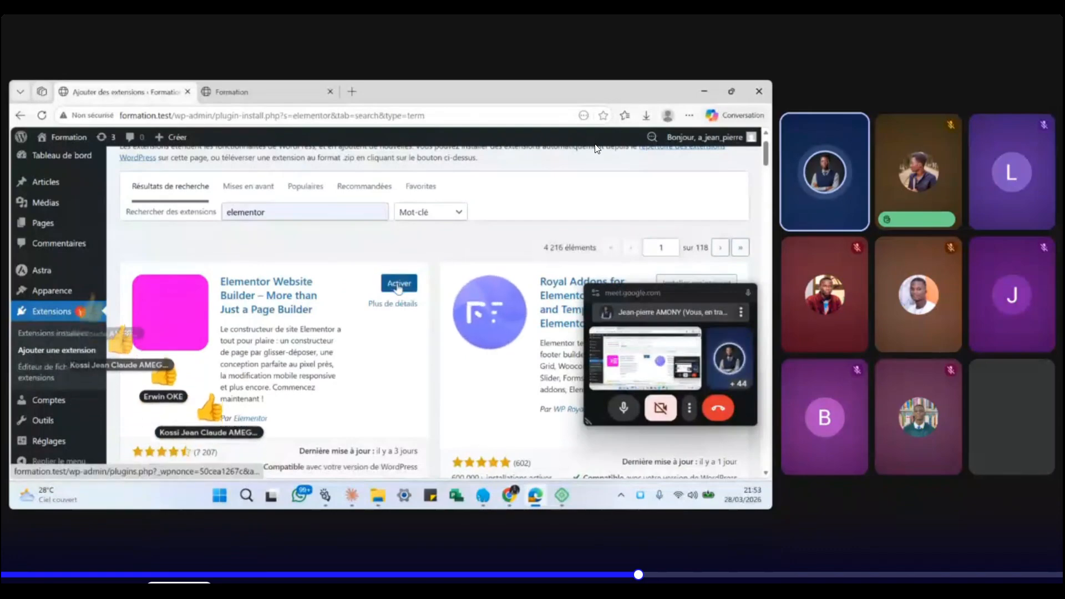
left_click(397, 287)
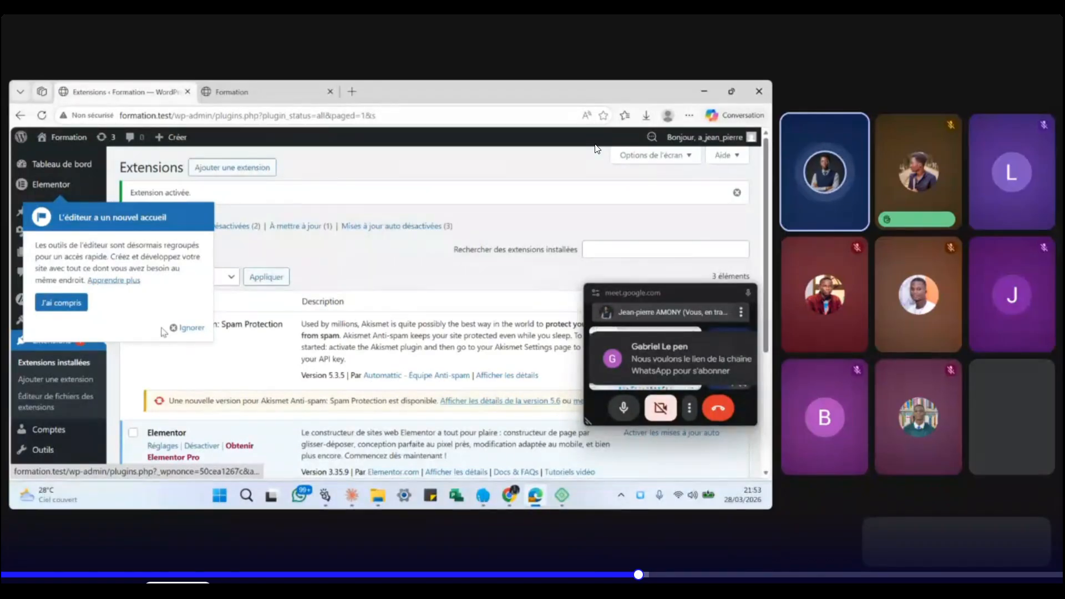
- Dismiss the 'L'éditeur a un nouvel accueil' notice with Ignorer
left_click(187, 327)
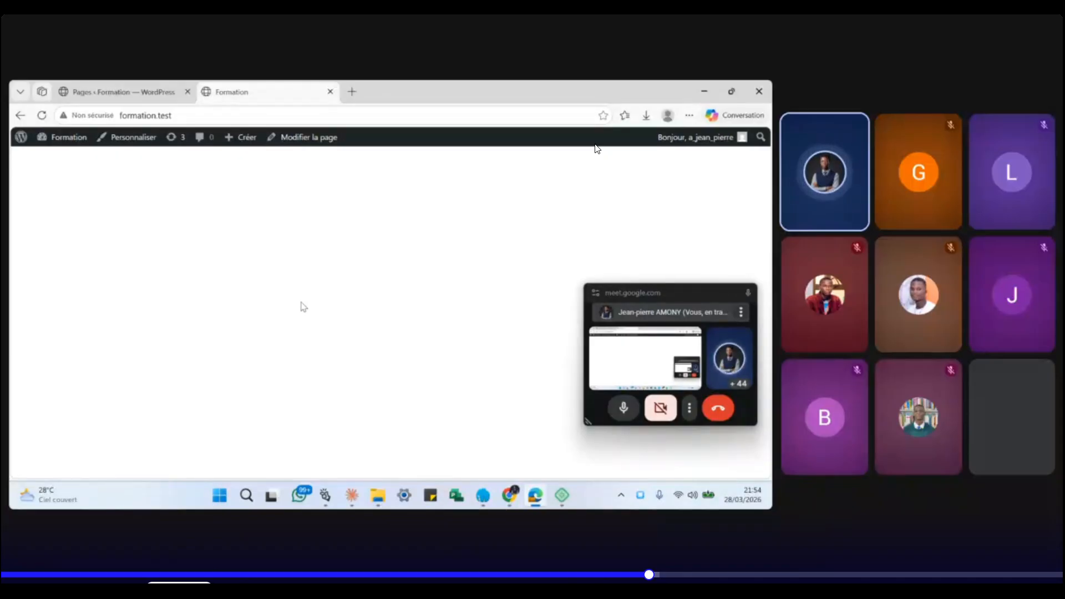
- From the Pages list, open Accueil — Page d'accueil in the block editor
left_click(133, 94)
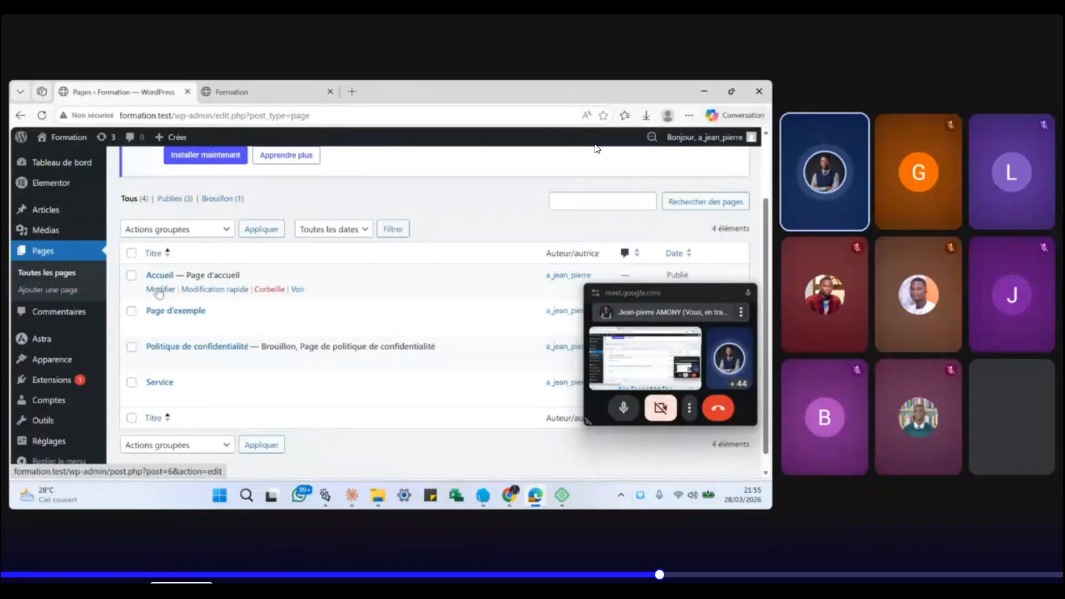
left_click(160, 290)
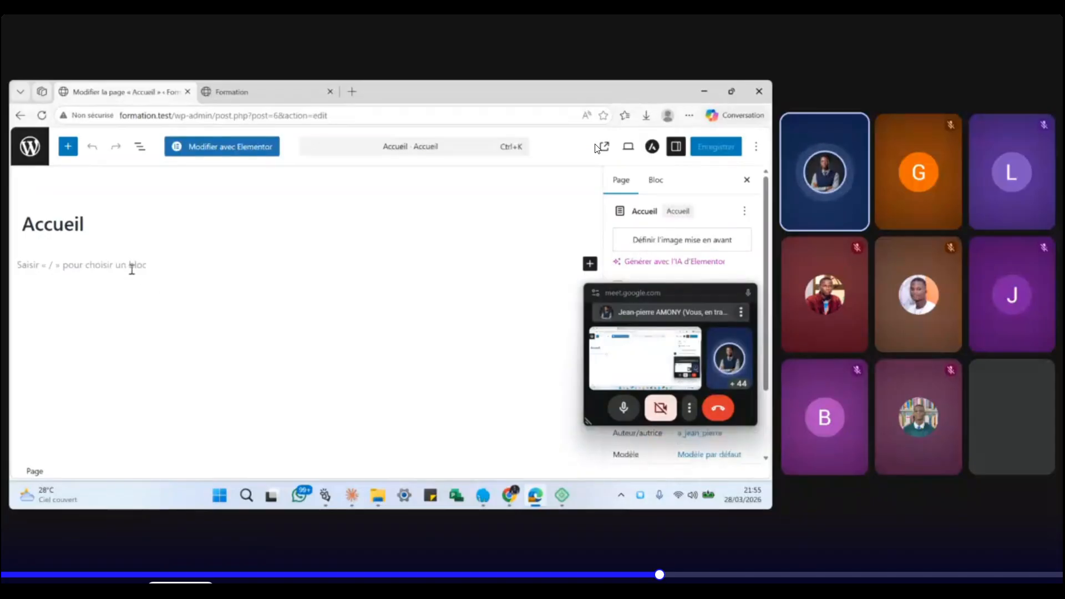
- Add a paragraph, save the Accueil page with Enregistrer, then launch Modifier avec Elementor
left_click(131, 269)
key("XF86AudioLowerVolume")
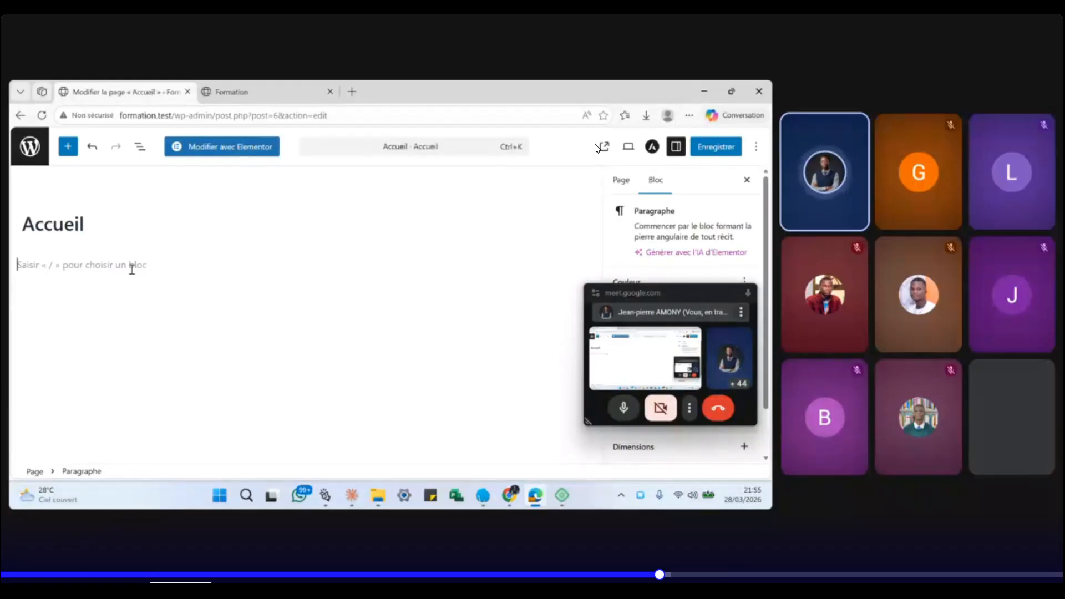
left_click(224, 148)
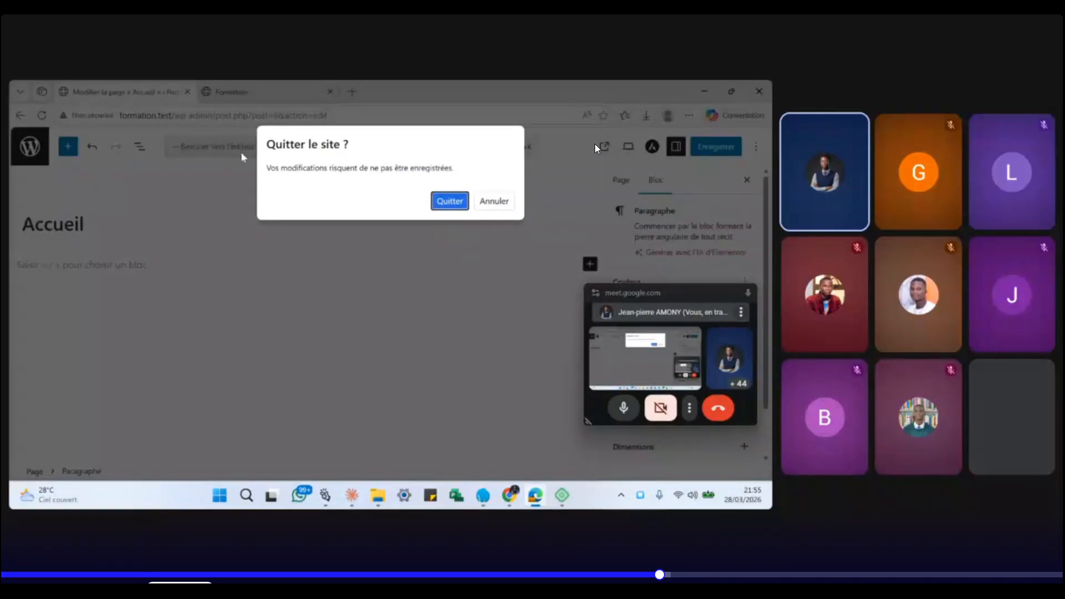
left_click(493, 201)
left_click(715, 149)
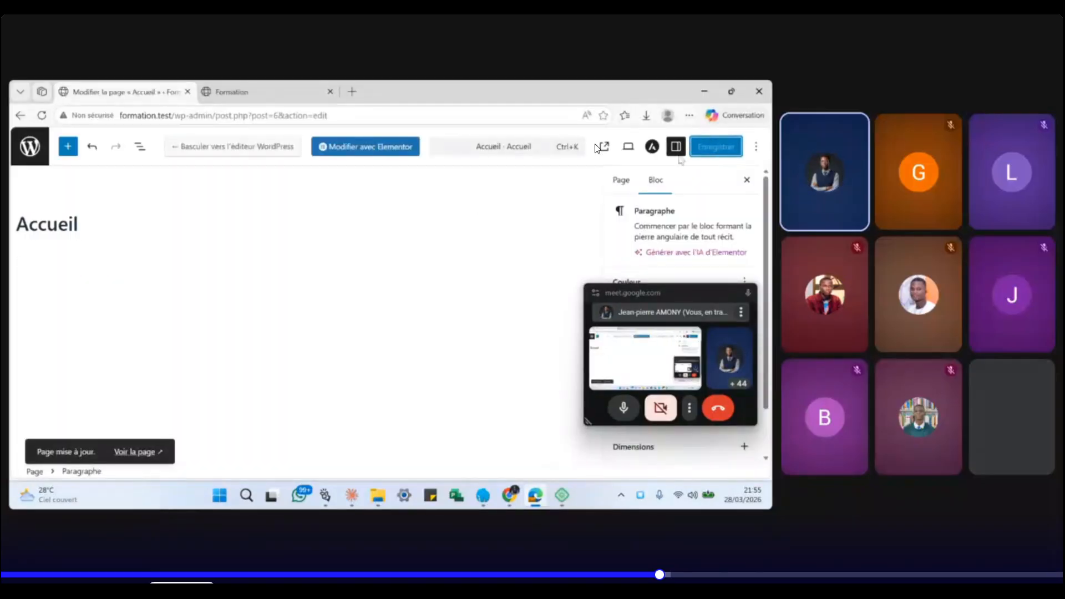
left_click(396, 153)
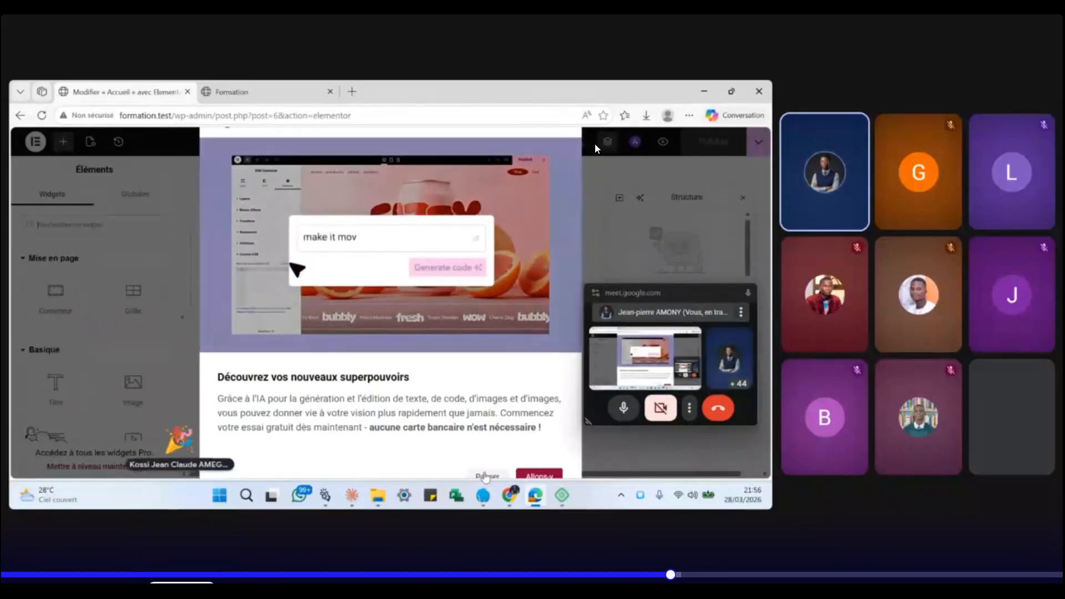
- Skip the Elementor AI promo popup with Passer
left_click(486, 476)
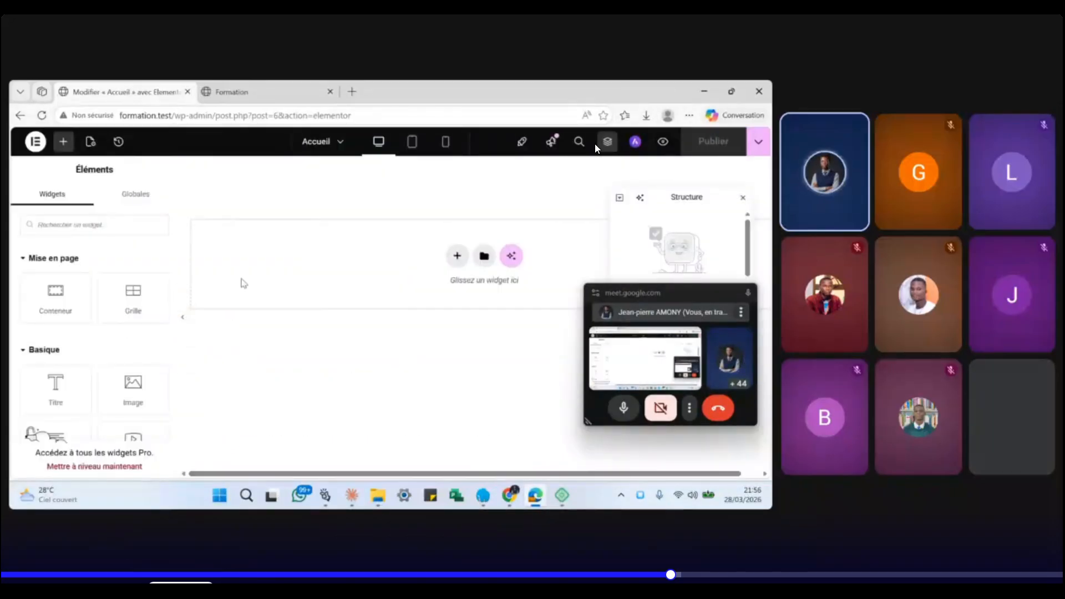
- Move the Meet floating window aside and drag the Structure panel lower
left_click_drag(676, 293, 521, 319)
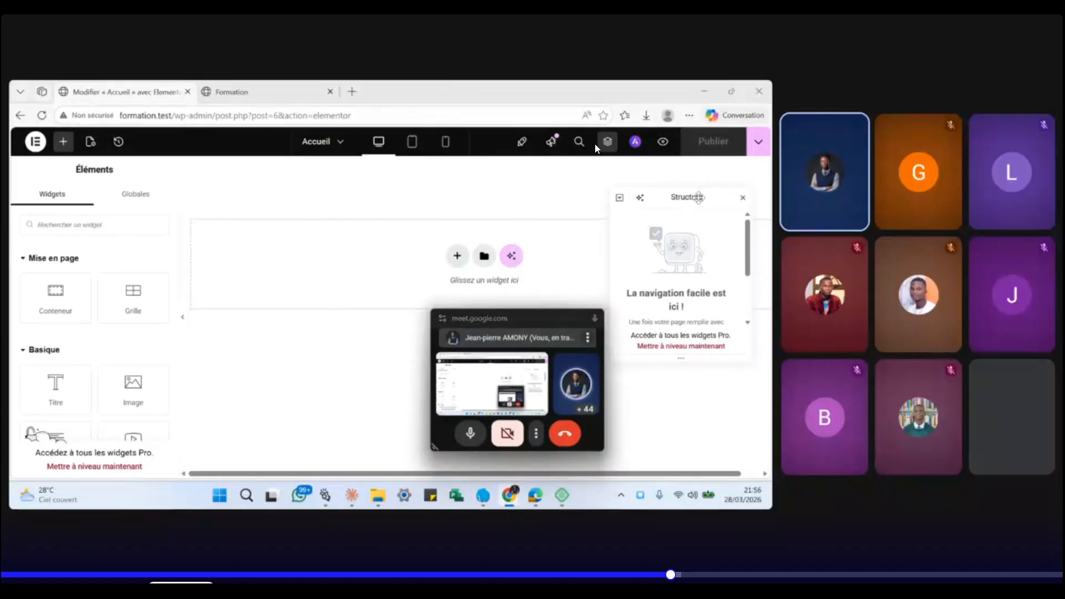
left_click_drag(699, 197, 703, 297)
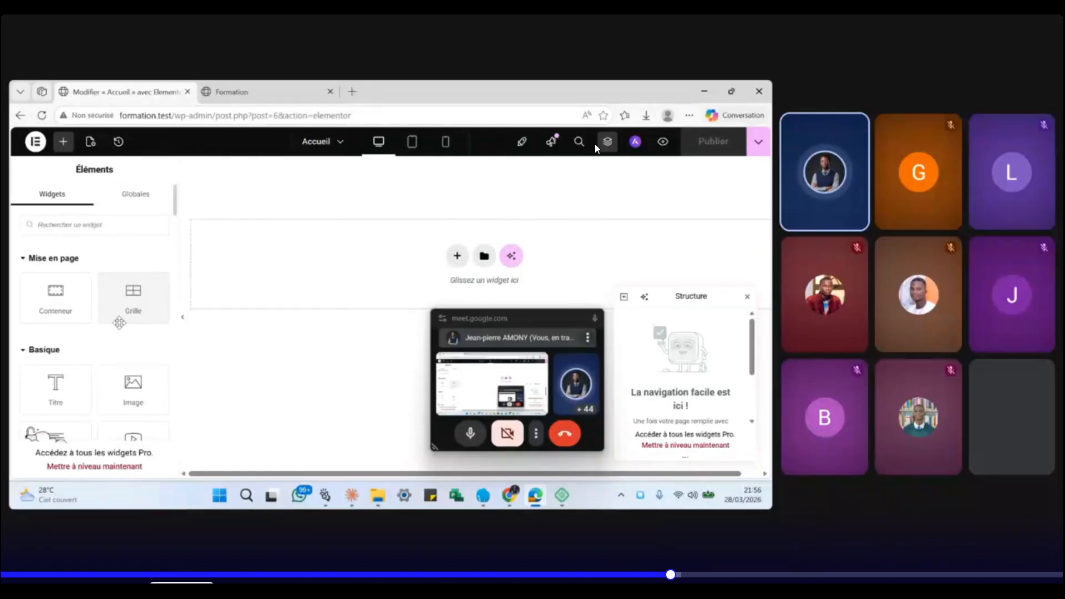
scroll(61, 327, "down", 2)
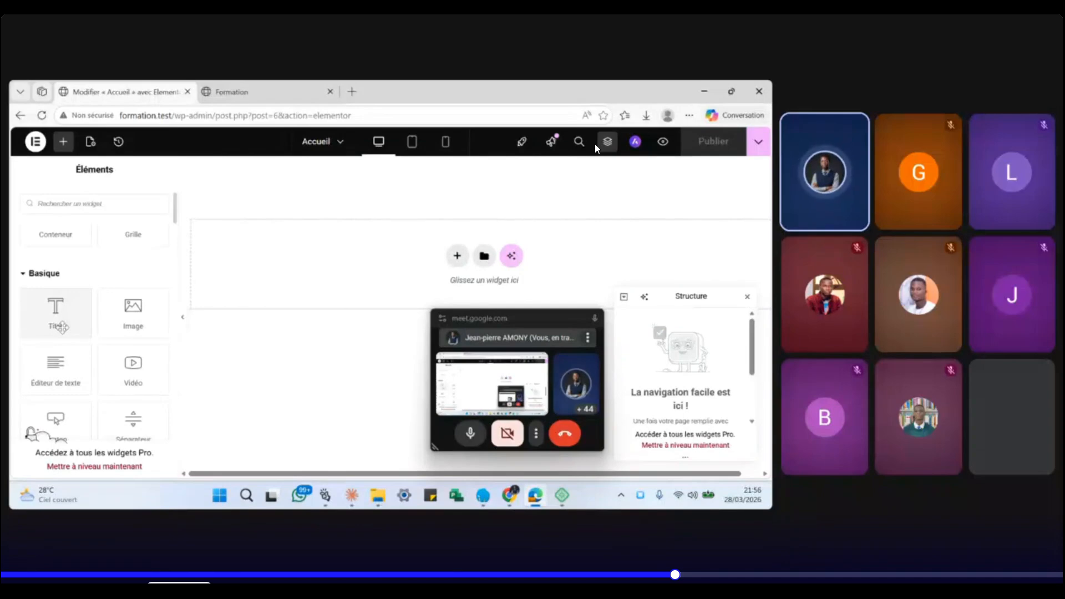
- Add a Titre heading set to a person's full name and publish the Accueil page
left_click_drag(61, 327, 427, 272)
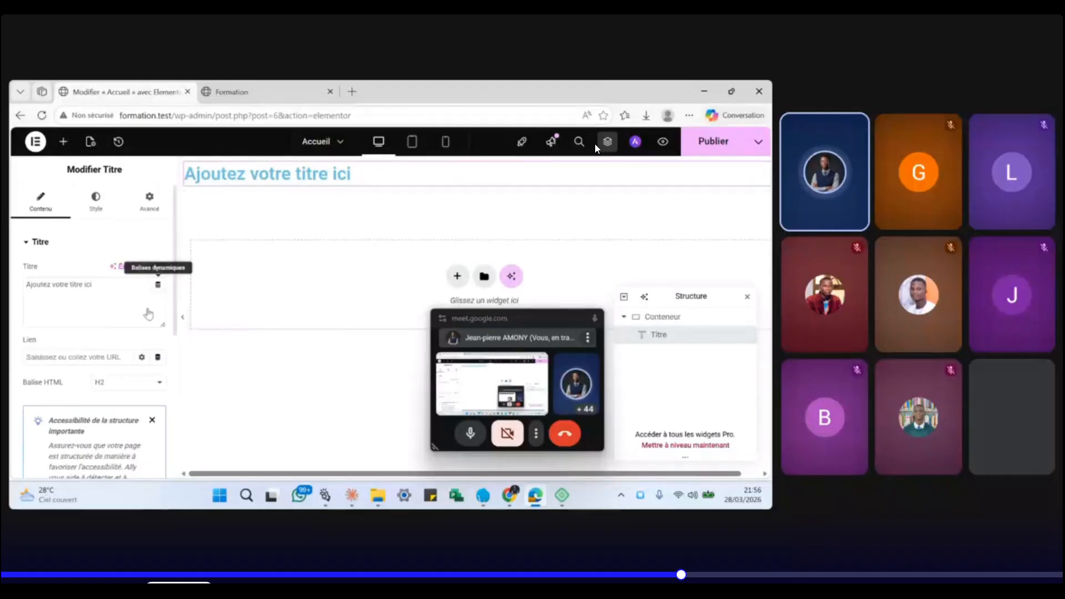
triple_click(111, 288)
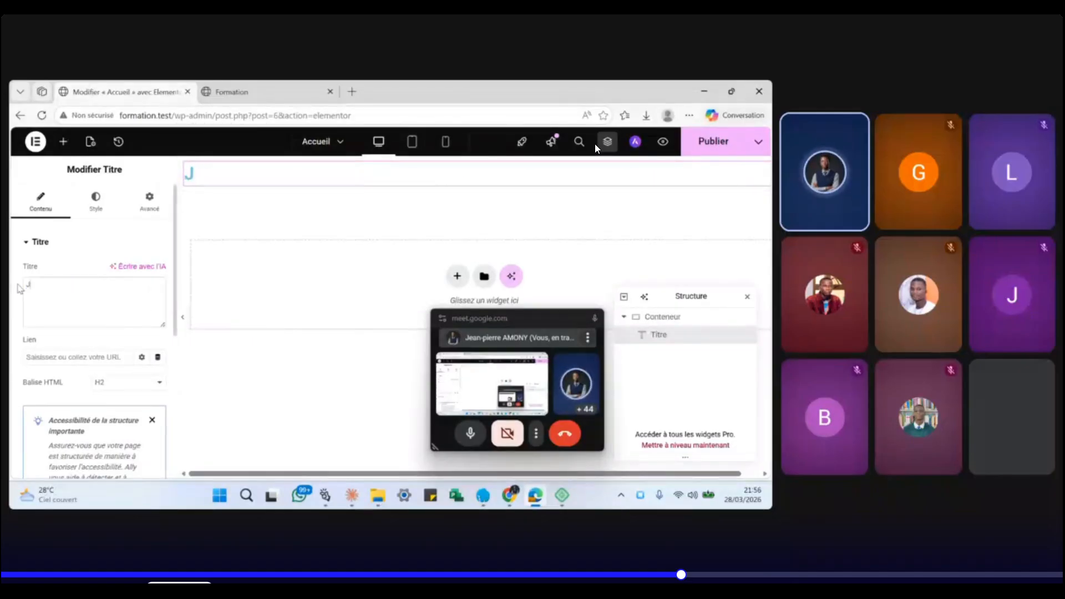
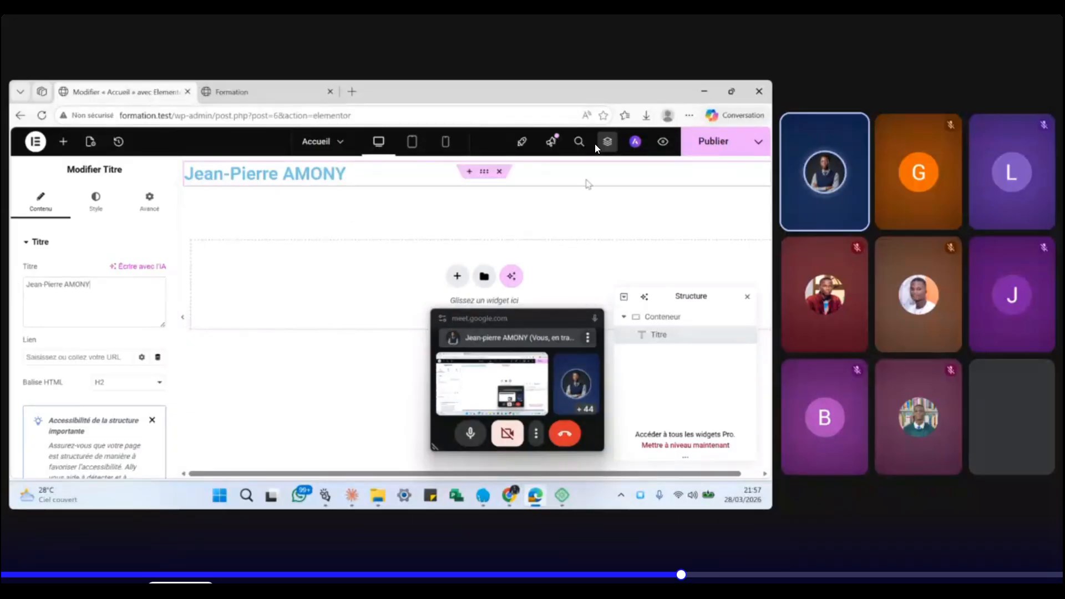
left_click(711, 148)
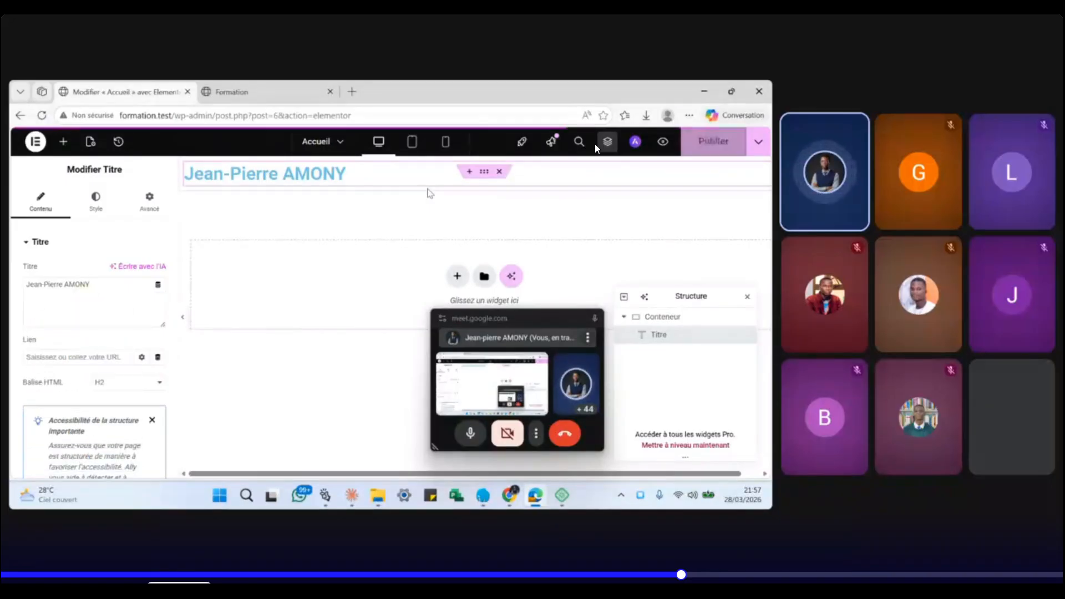
- Check the live page, then place a 'Cliquez ici' Bouton widget beneath the name heading
left_click(280, 102)
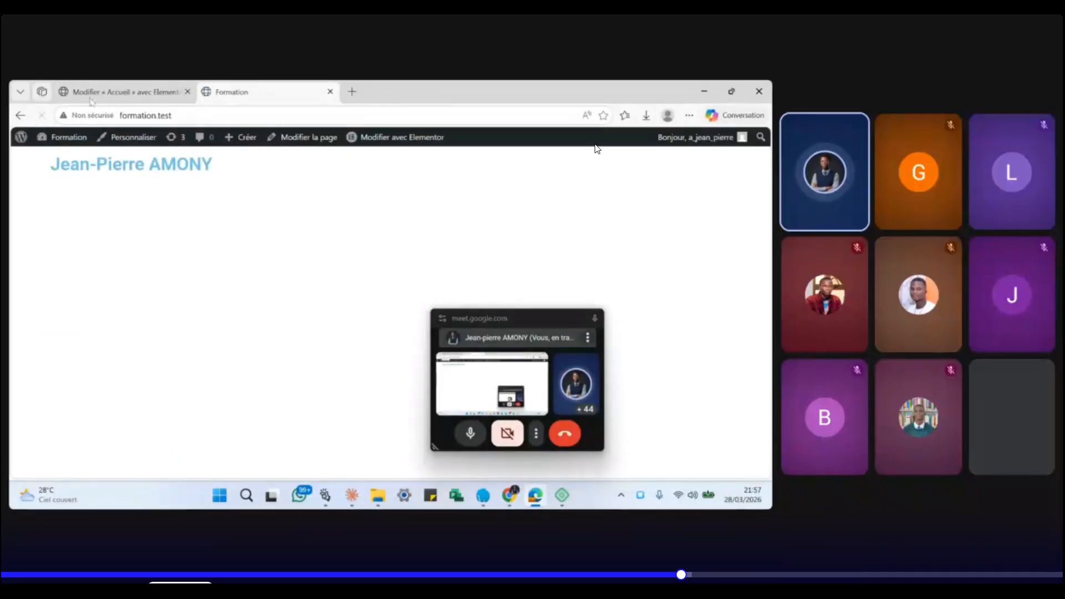
left_click(118, 93)
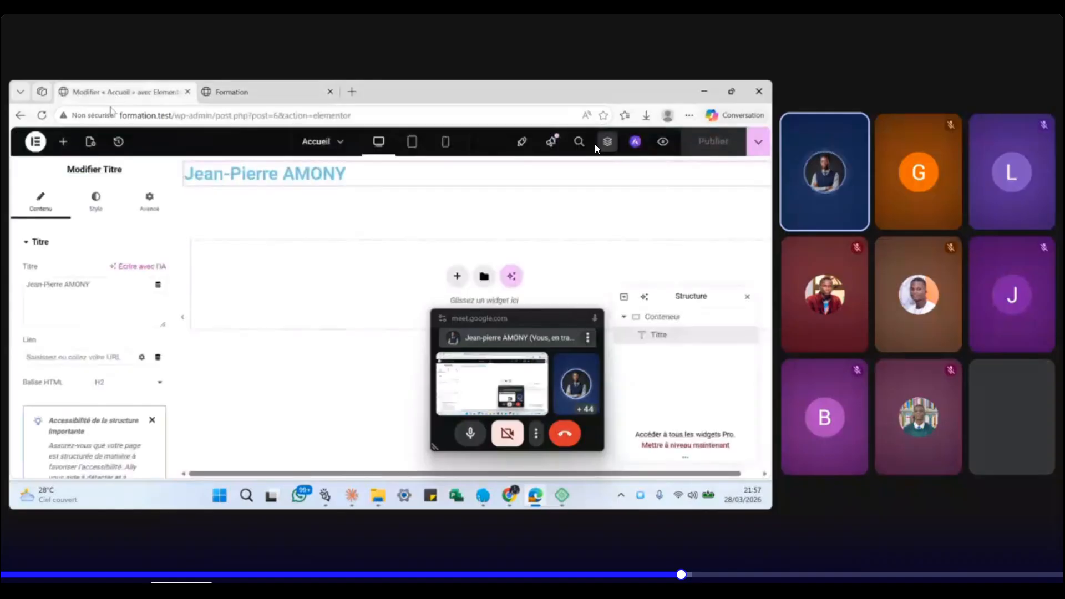
left_click(64, 148)
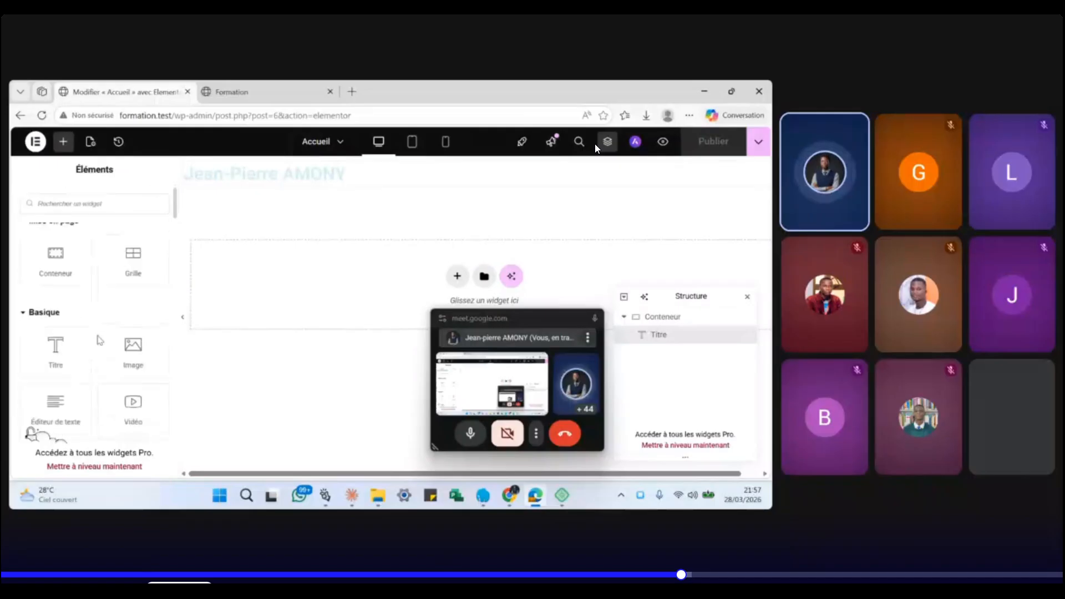
scroll(60, 350, "down", 2)
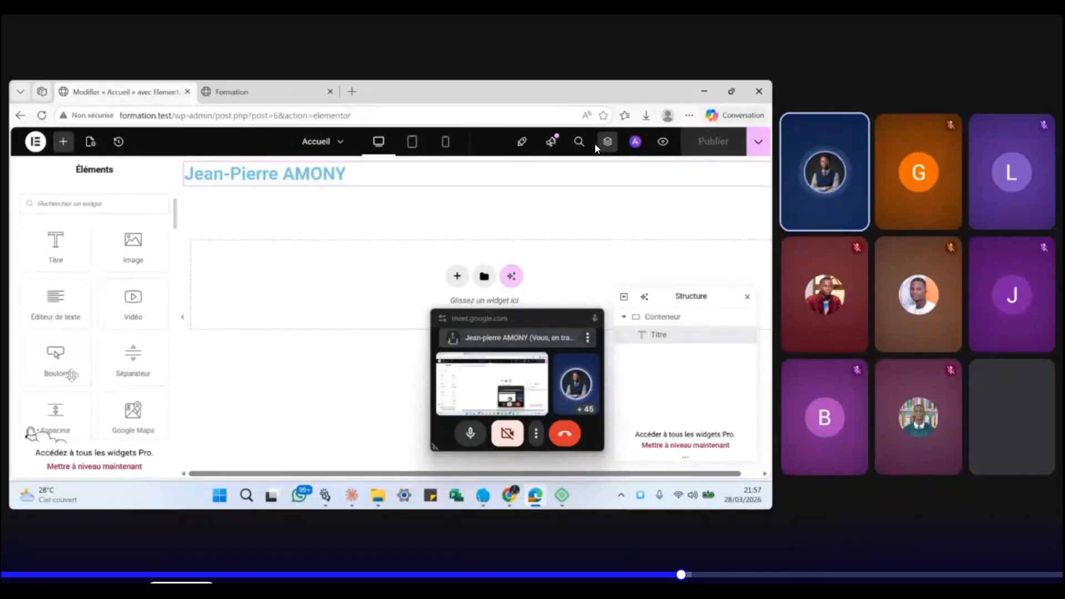
left_click_drag(67, 371, 367, 195)
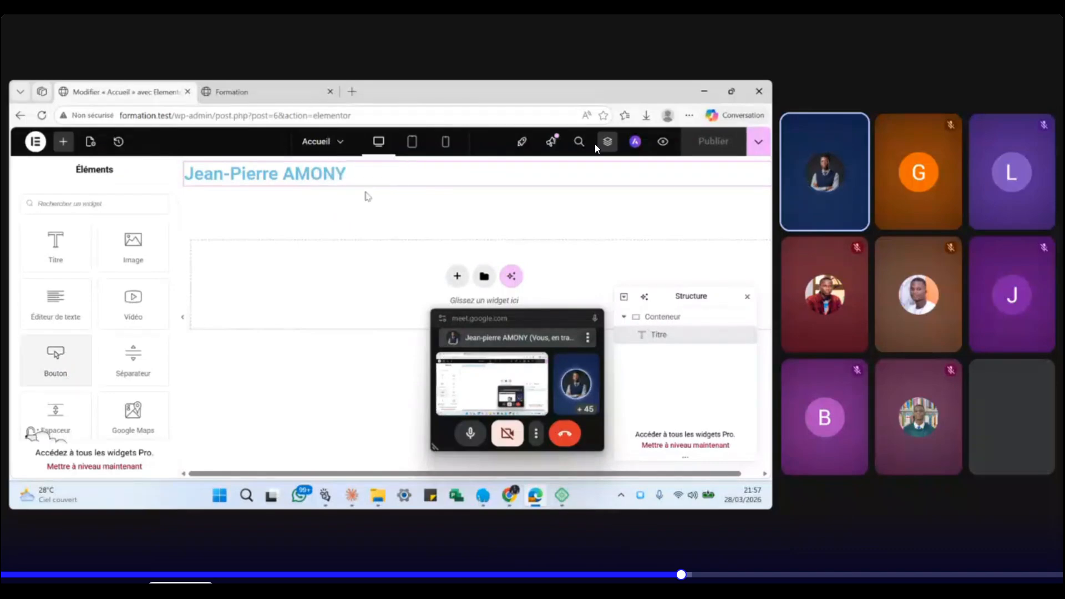
left_click_drag(40, 378, 290, 316)
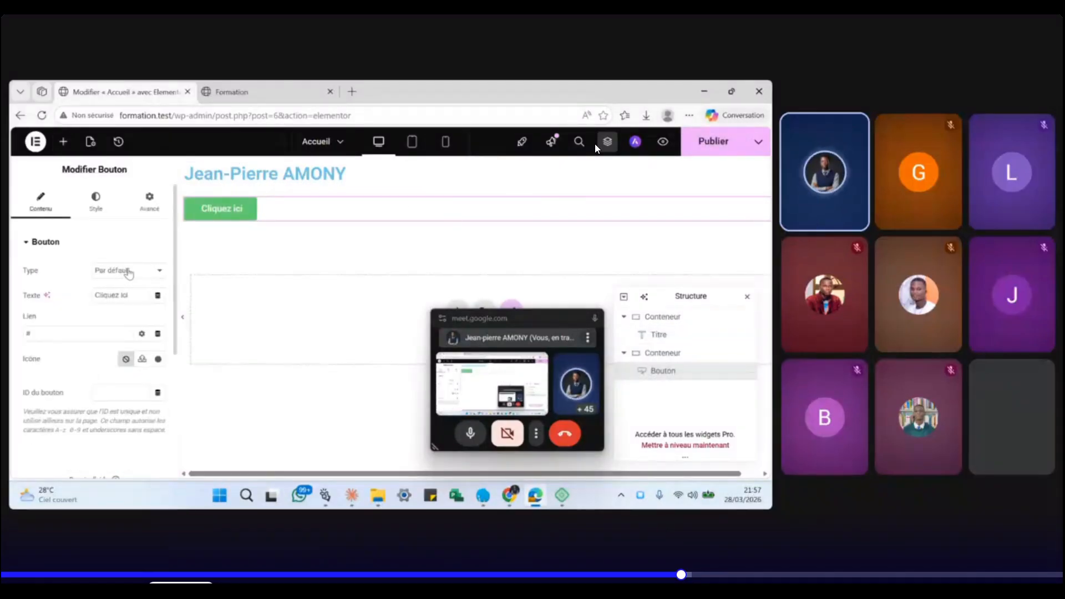
left_click(63, 142)
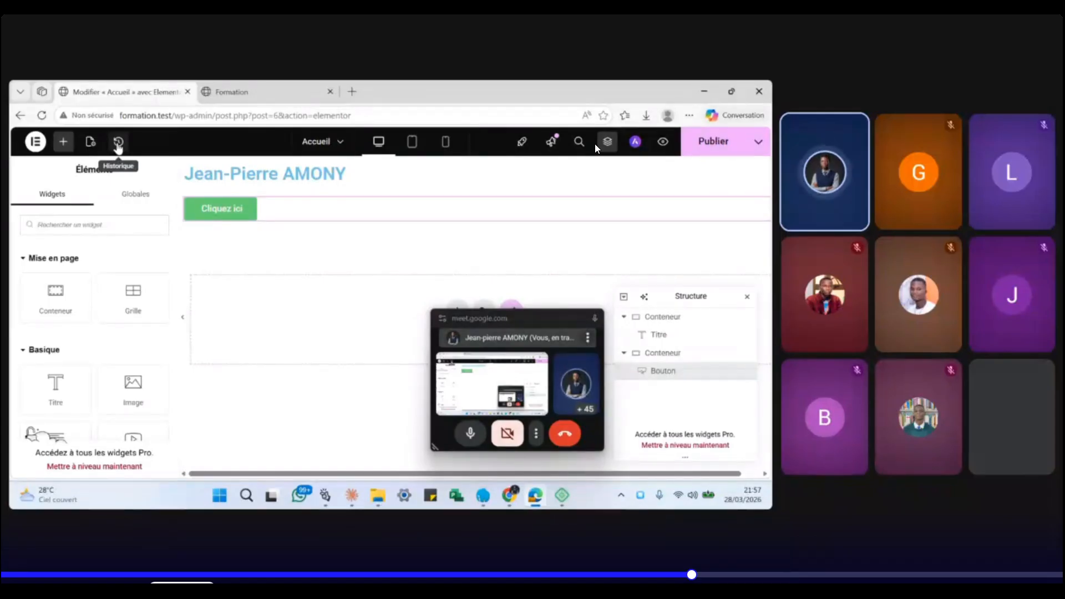
- Open and close the Accueil recent-pages dropdown in Elementor's top bar
left_click(341, 143)
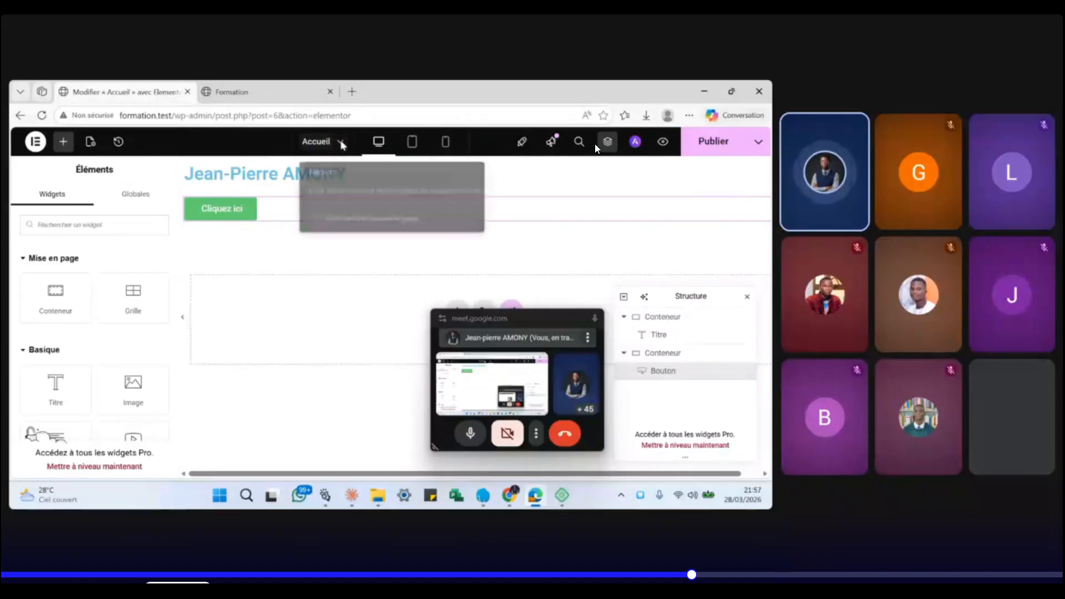
left_click(327, 143)
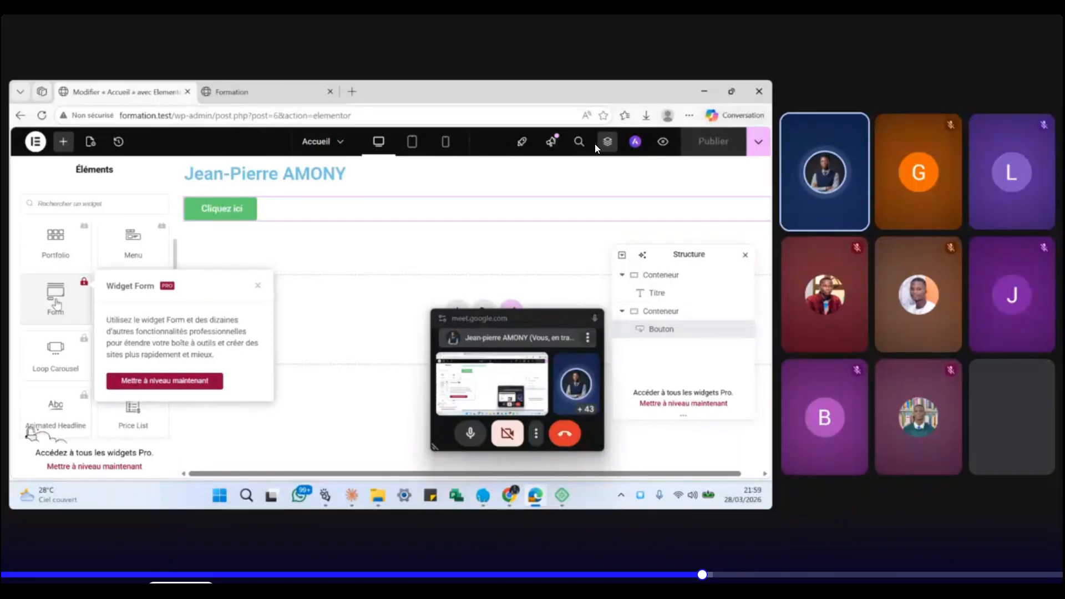
- Close the Widget Form Pro upgrade popup with its ×
left_click(259, 287)
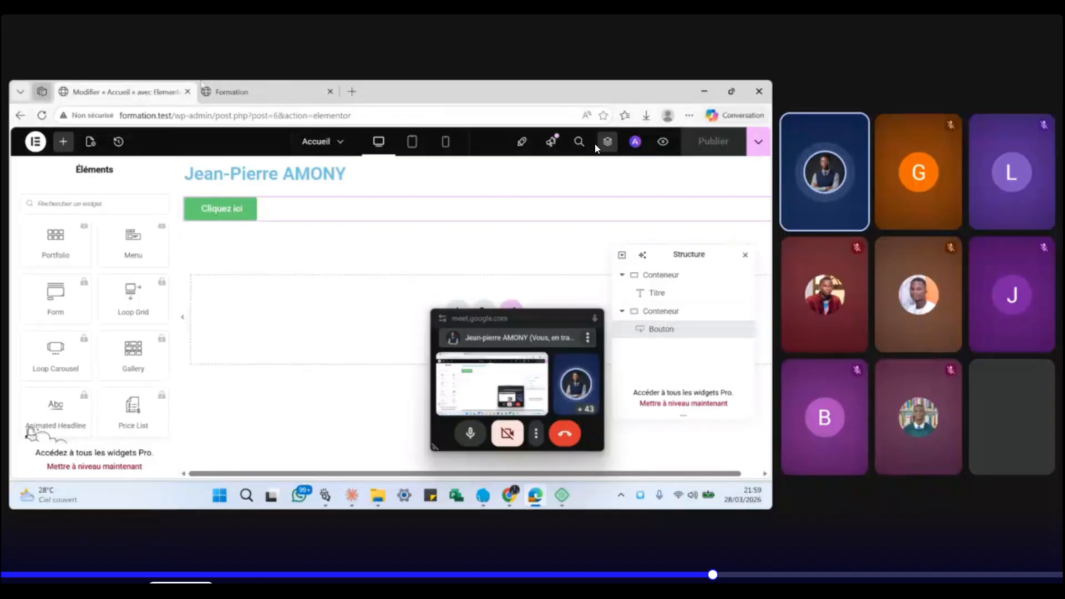
- From the Formation tab, go through the WordPress logo to Extensions > Ajouter une extension
left_click(249, 93)
mouse_move(20, 138)
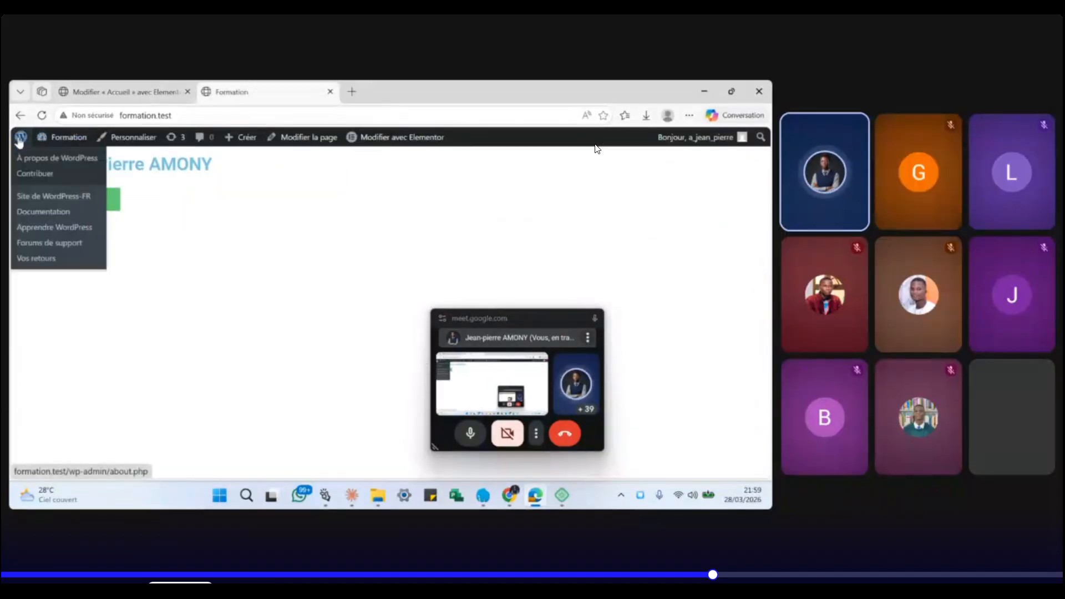
left_click(20, 139)
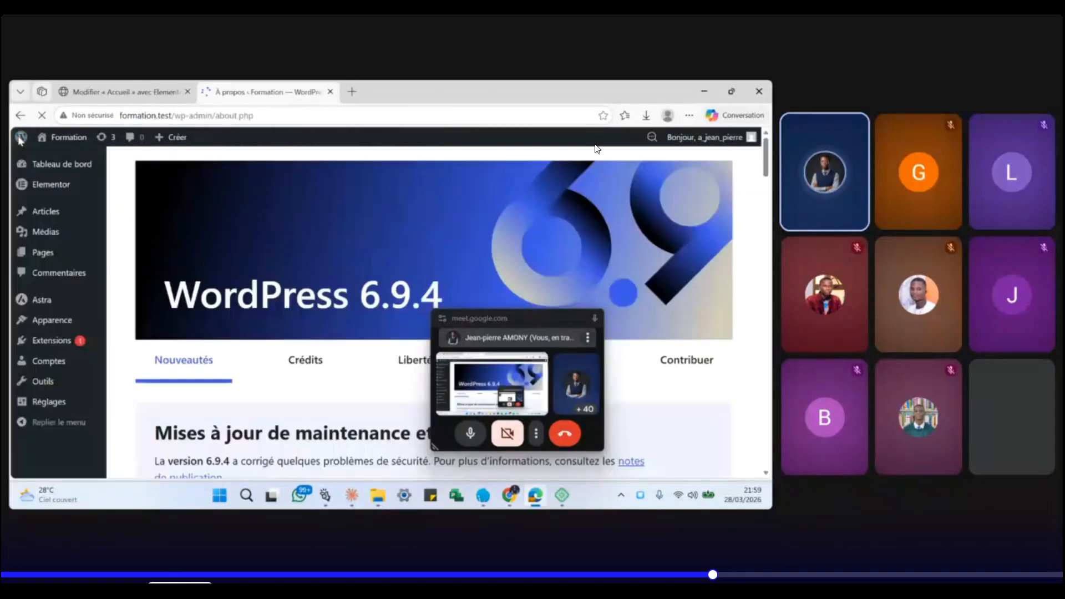
mouse_move(54, 361)
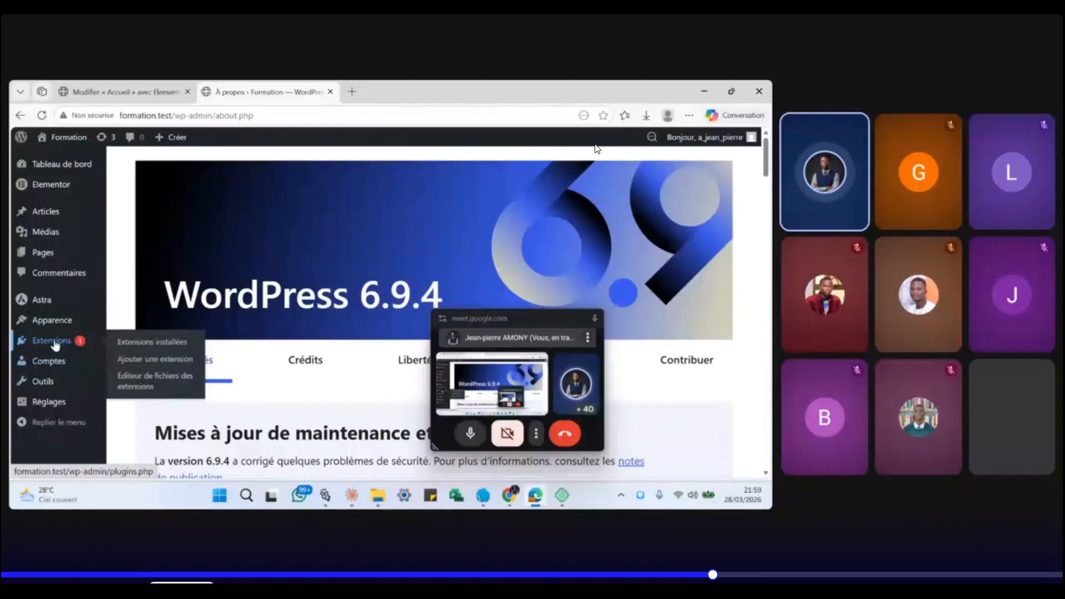
left_click(151, 361)
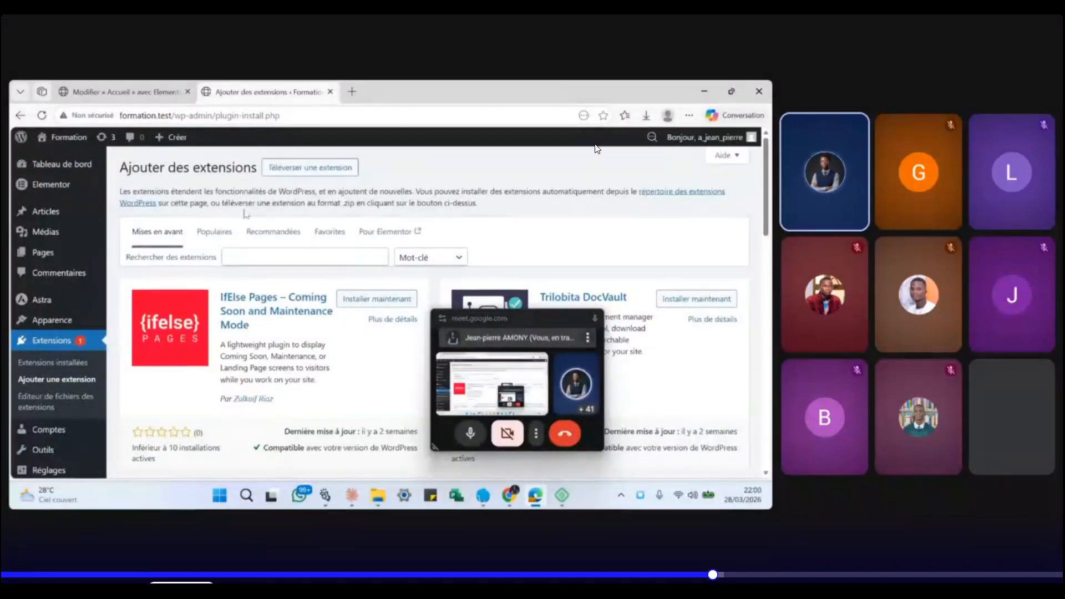
- Upload elementor-pro-3.35.1_activated.zip from Downloads > Elementor and run Installer maintenant
left_click(298, 169)
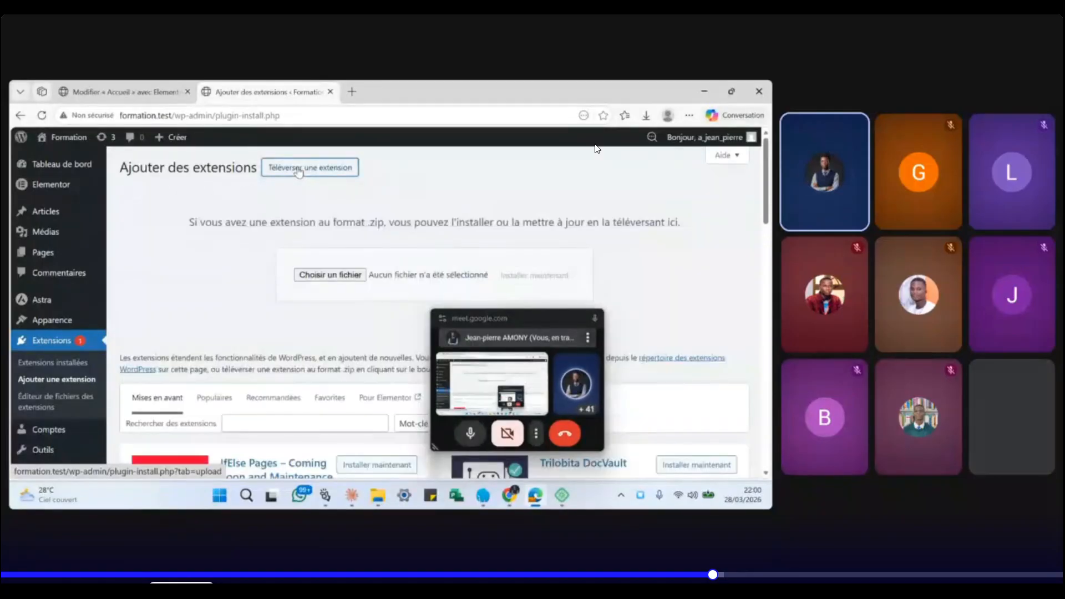
left_click(324, 277)
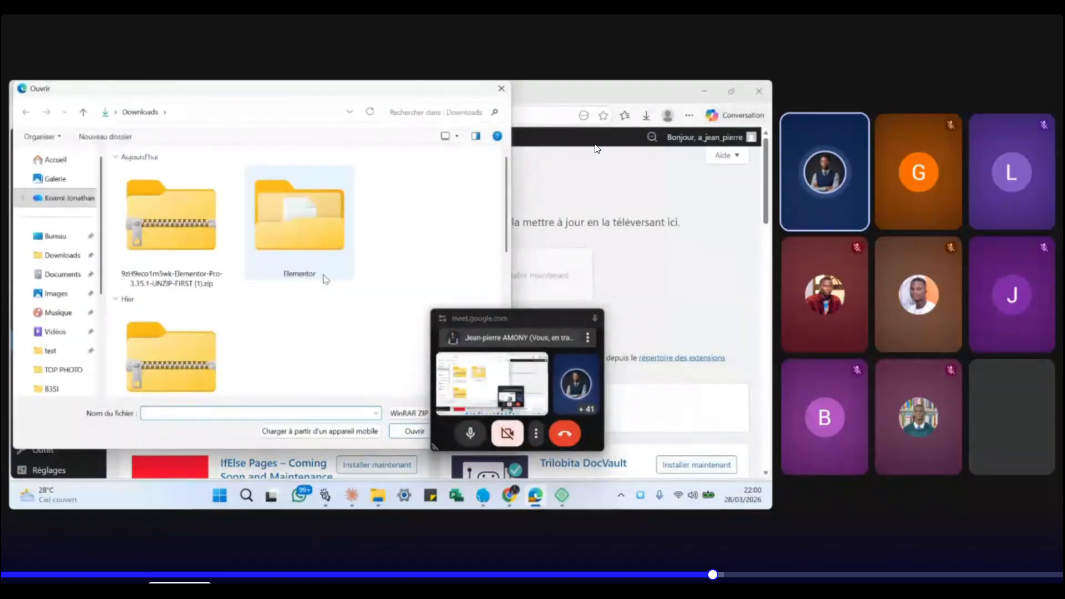
double_click(311, 258)
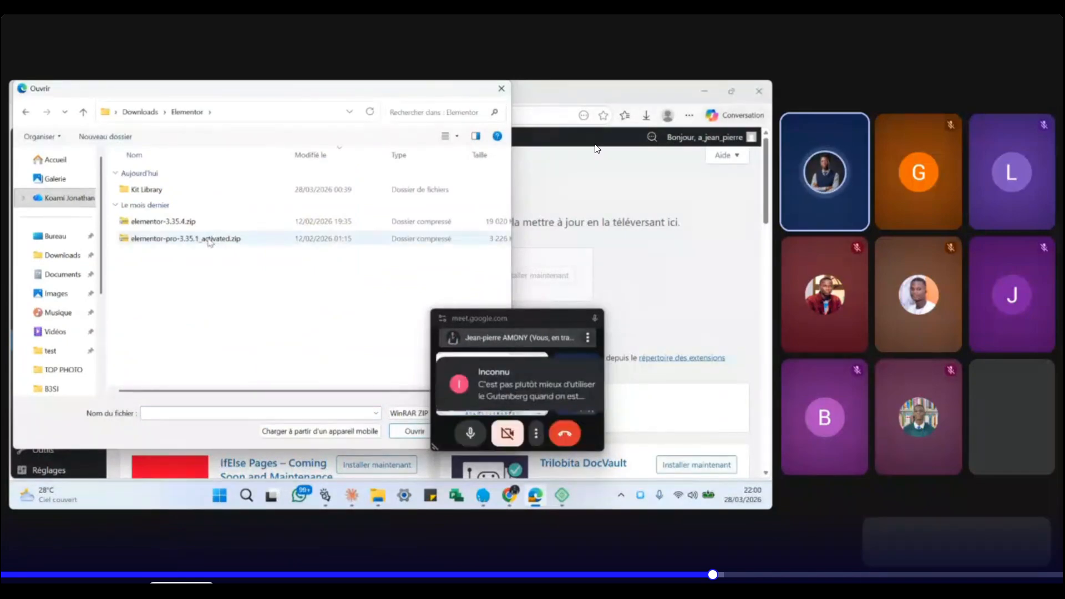
left_click(210, 240)
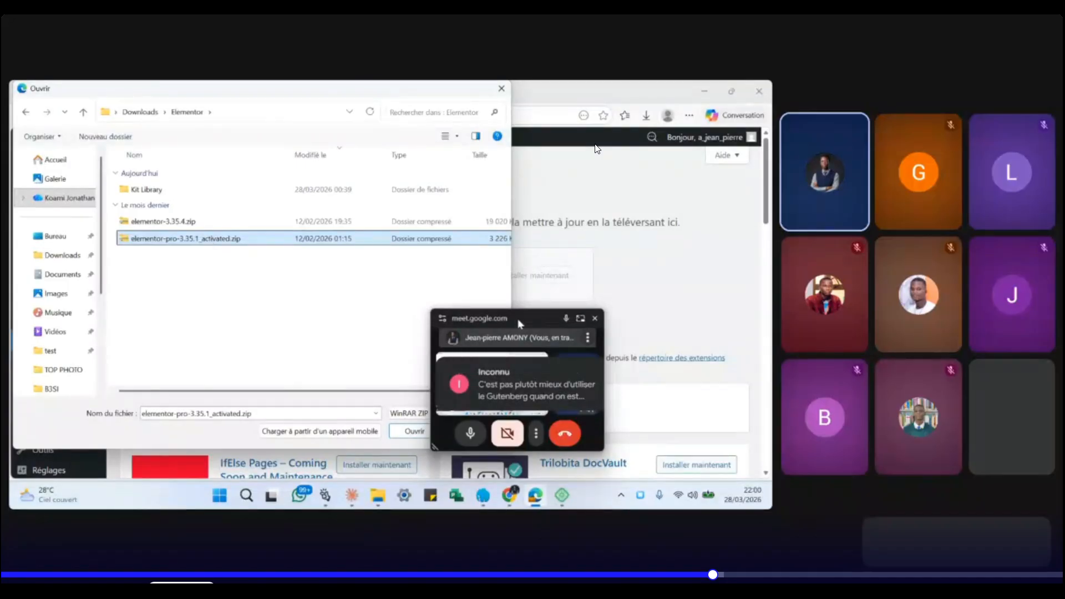
left_click_drag(520, 323, 638, 228)
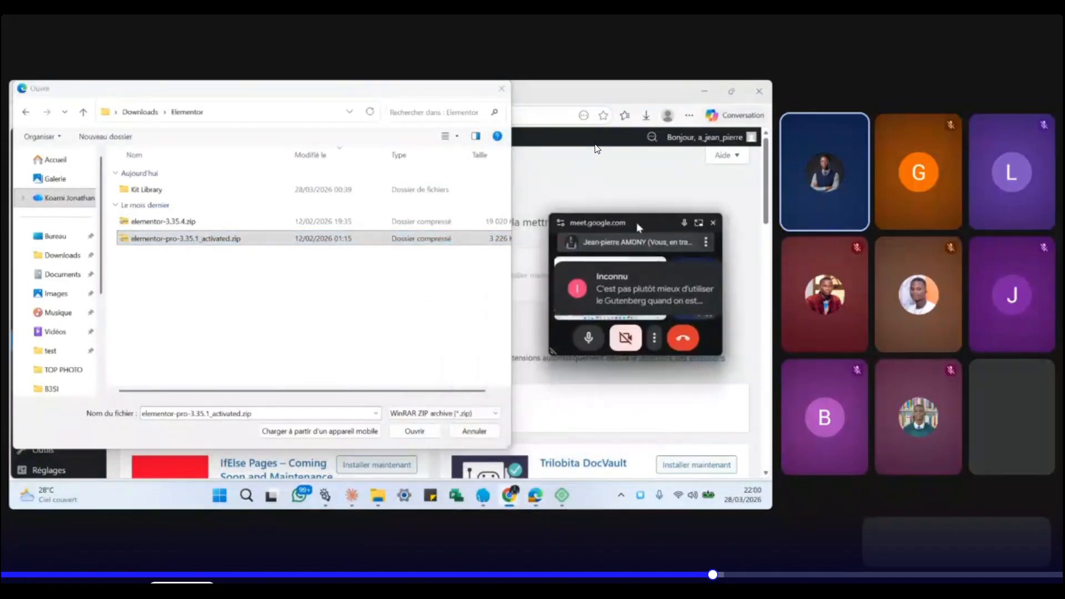
left_click(416, 431)
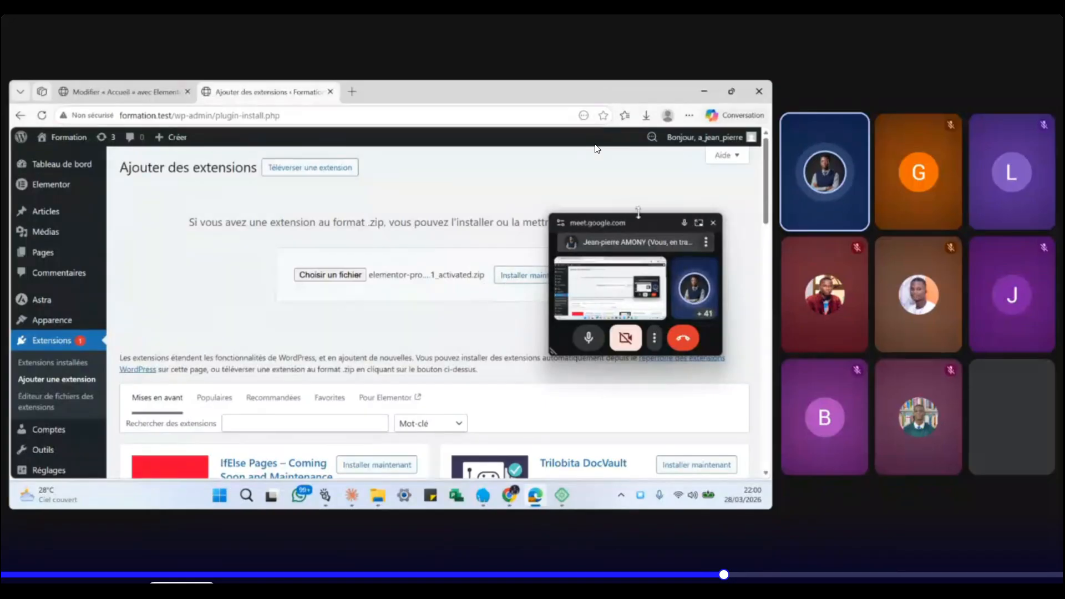
left_click_drag(640, 221, 636, 320)
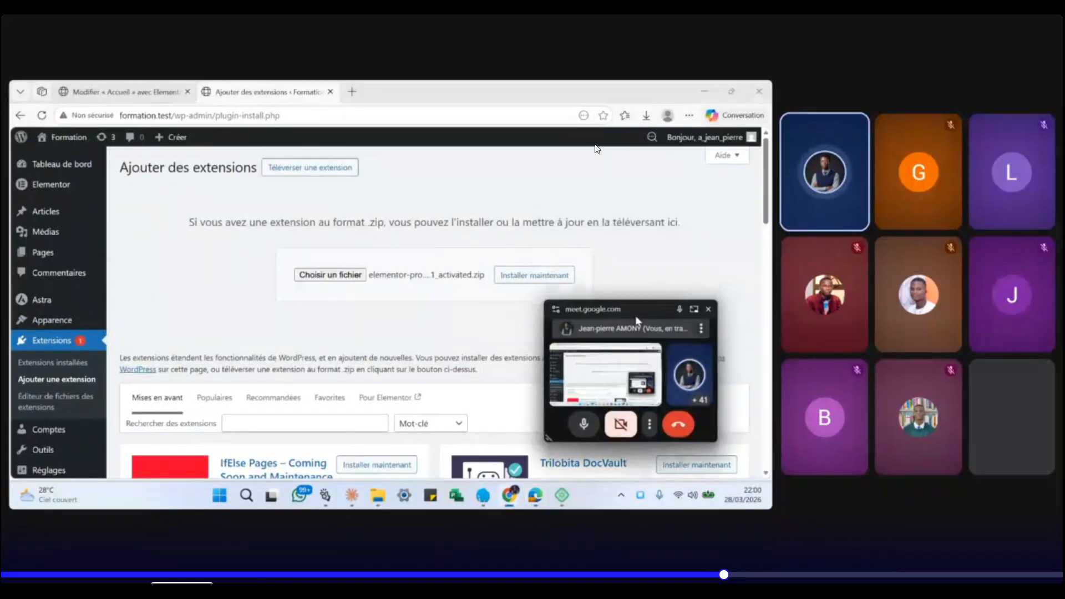
left_click(534, 275)
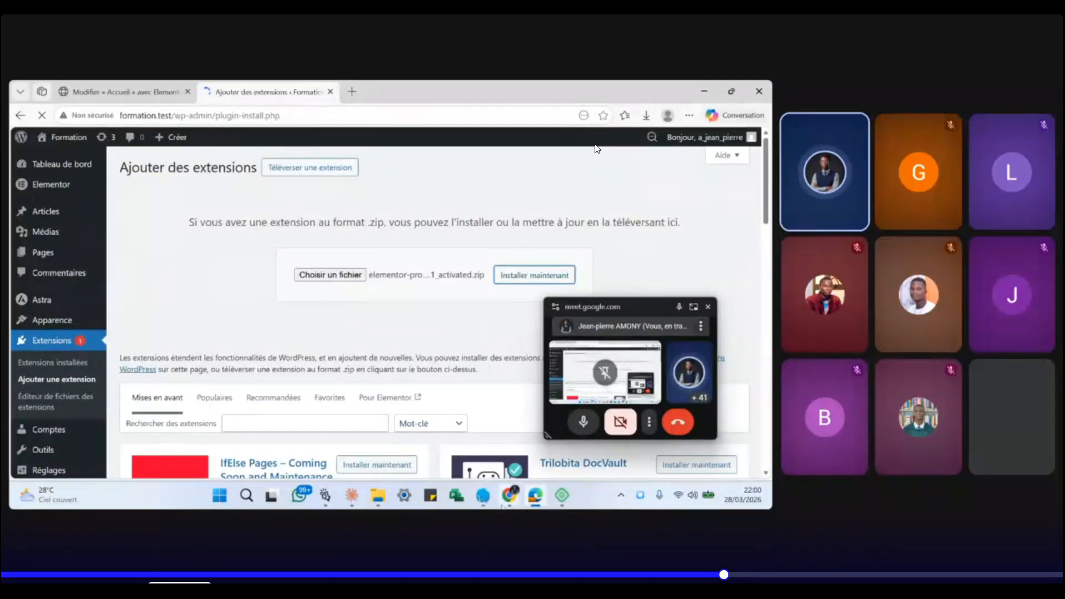
- Switch to the Google Meet call tab in Chrome and show the in-call chat messages
mouse_move(508, 499)
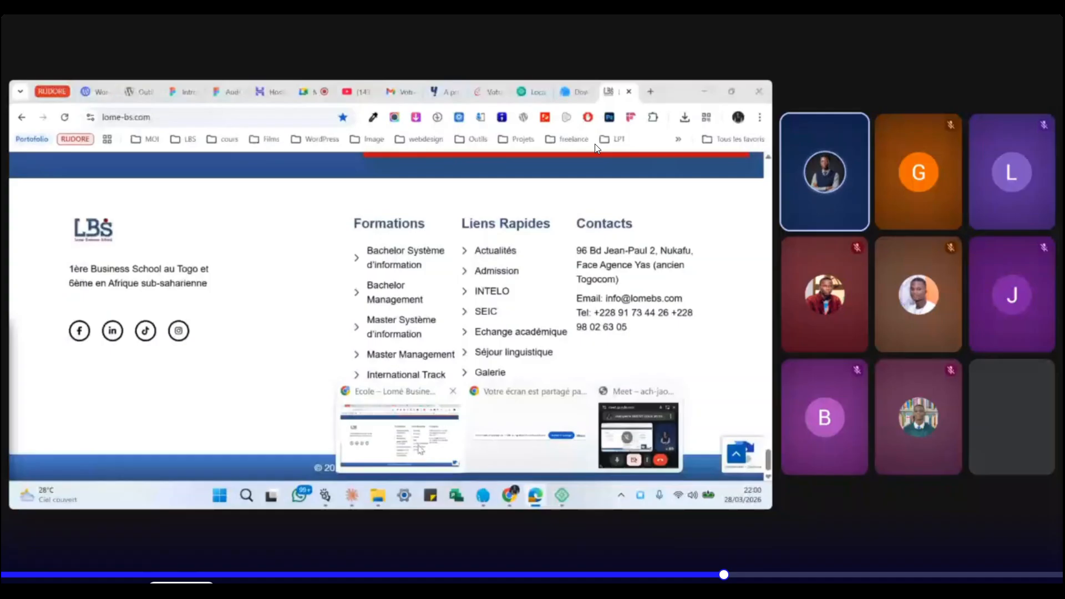
left_click(398, 438)
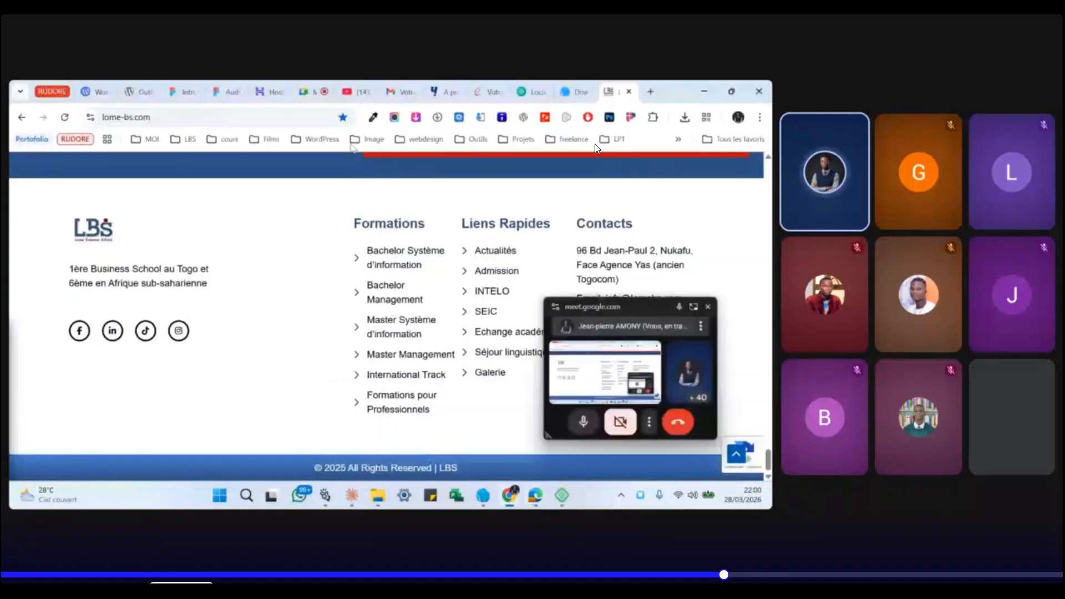
left_click(307, 95)
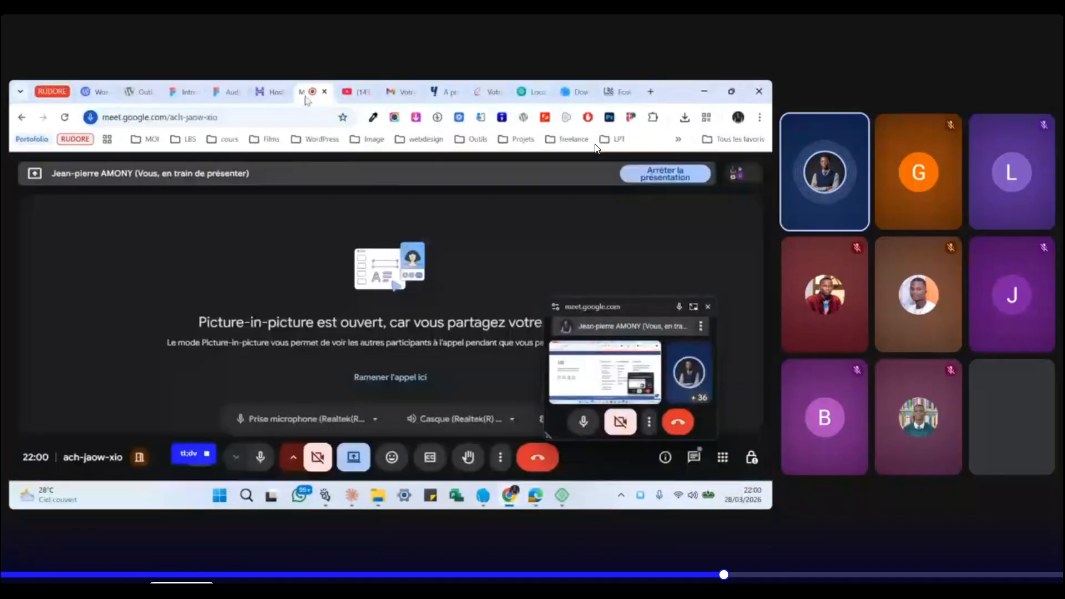
left_click(695, 458)
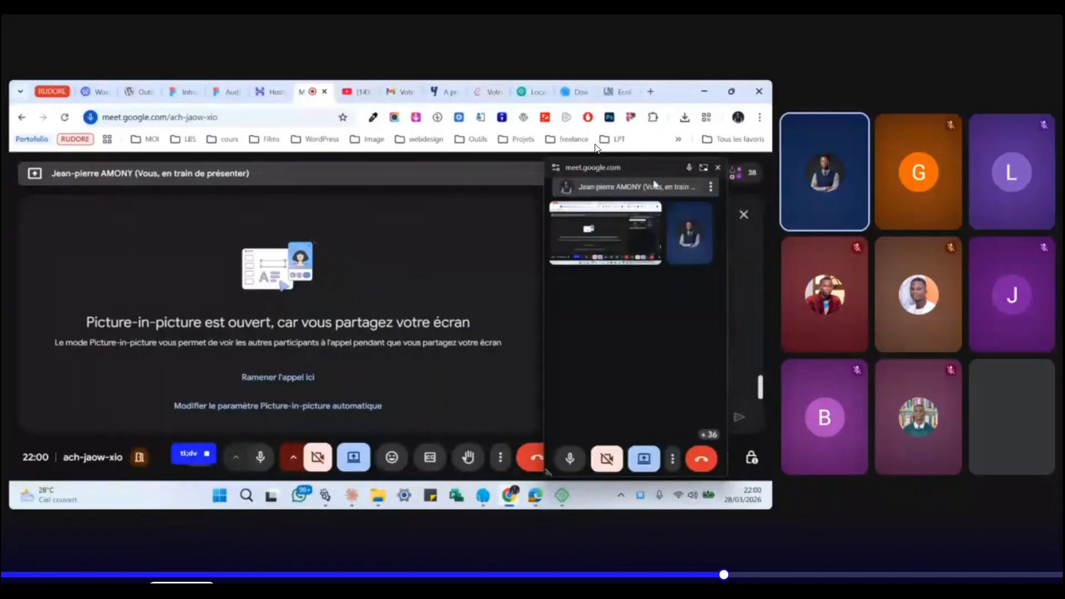
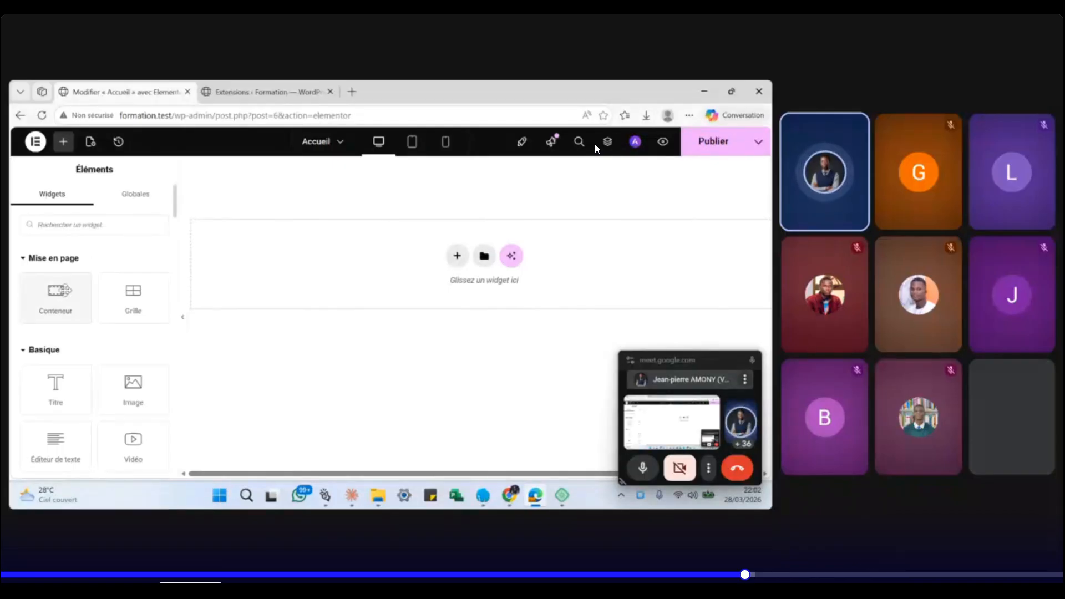
- Add a single-column Flexbox container to the Accueil page, then delete it
left_click(457, 257)
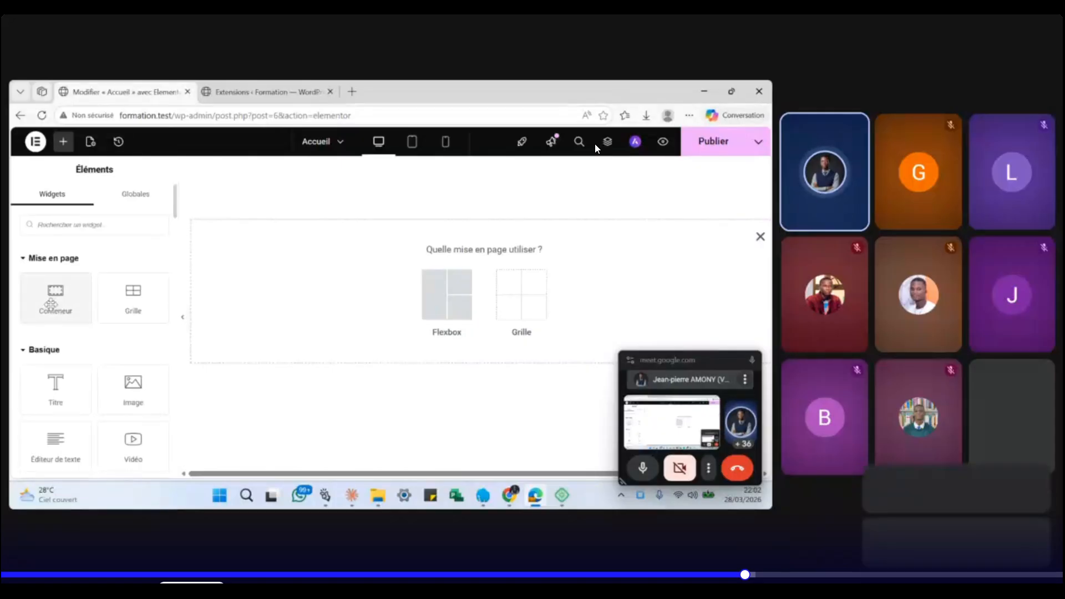
left_click(440, 306)
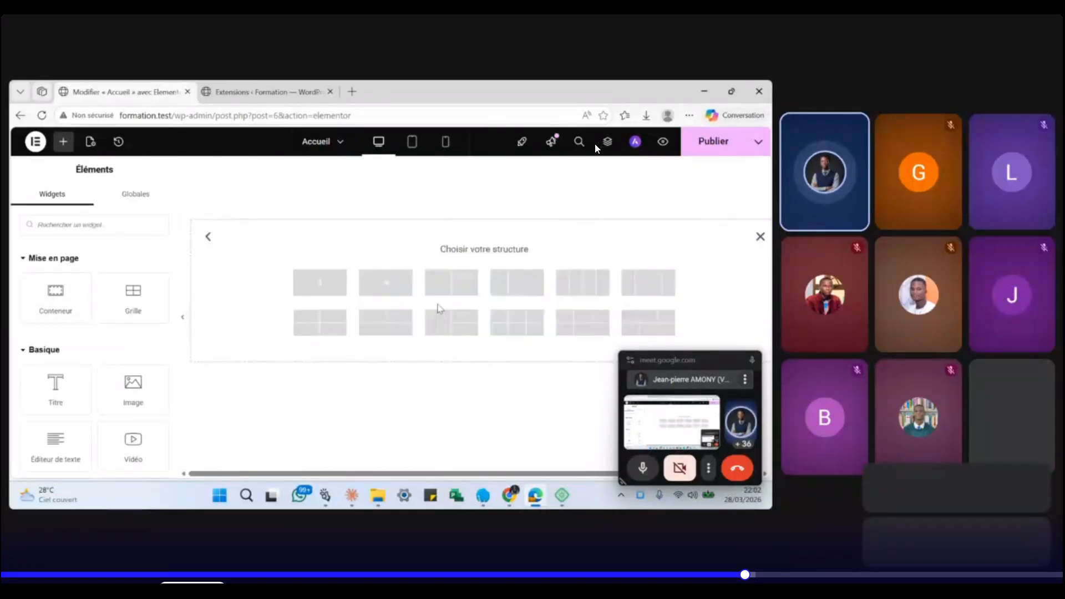
left_click(320, 282)
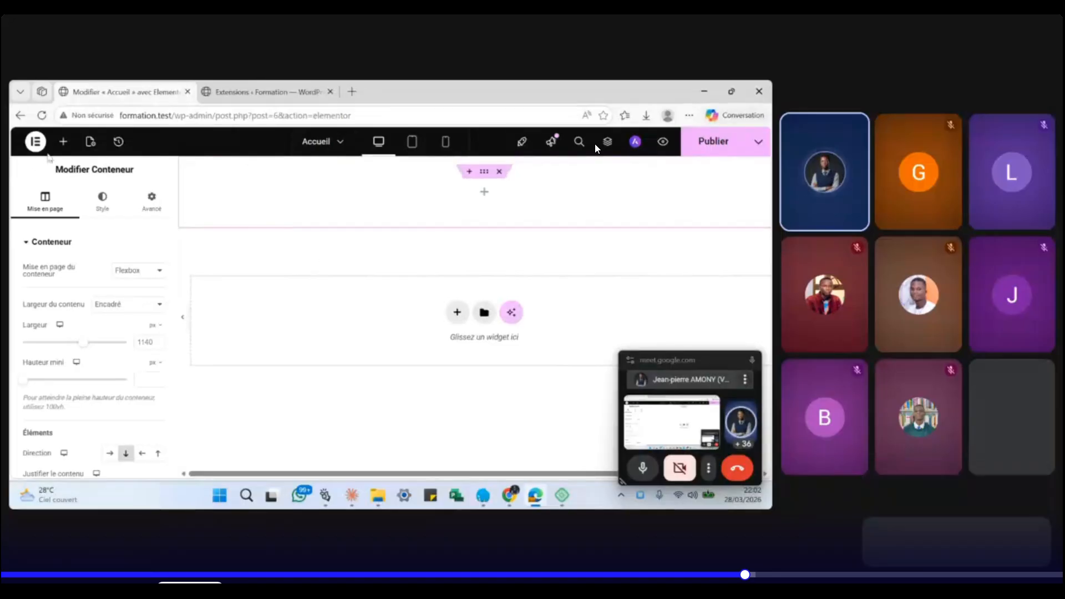
left_click(499, 174)
- Add a two-column Flexbox container and show it in the Structure navigator
left_click(455, 255)
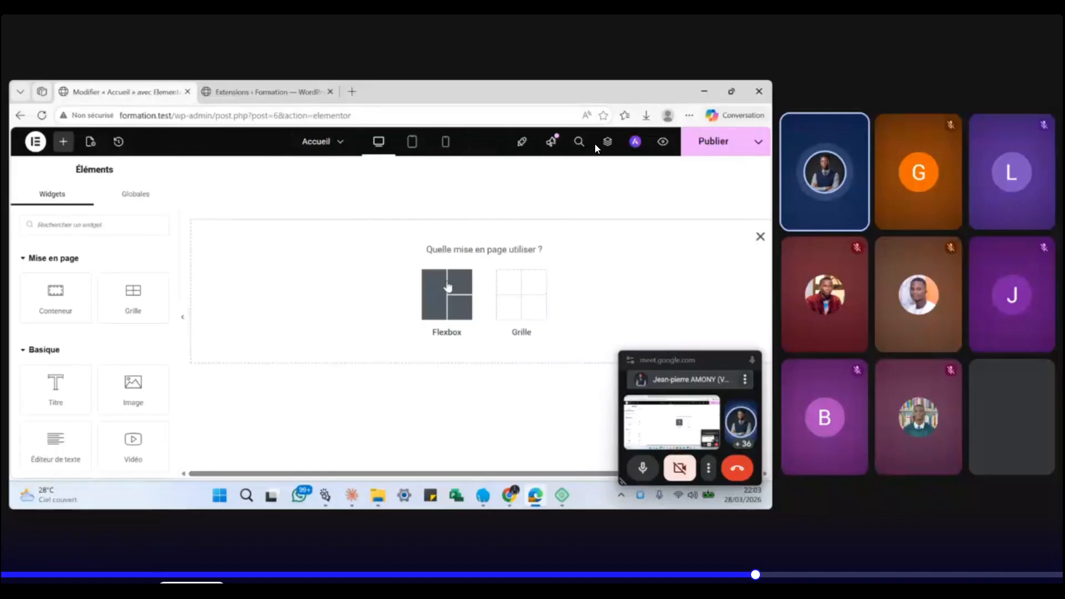
left_click(448, 287)
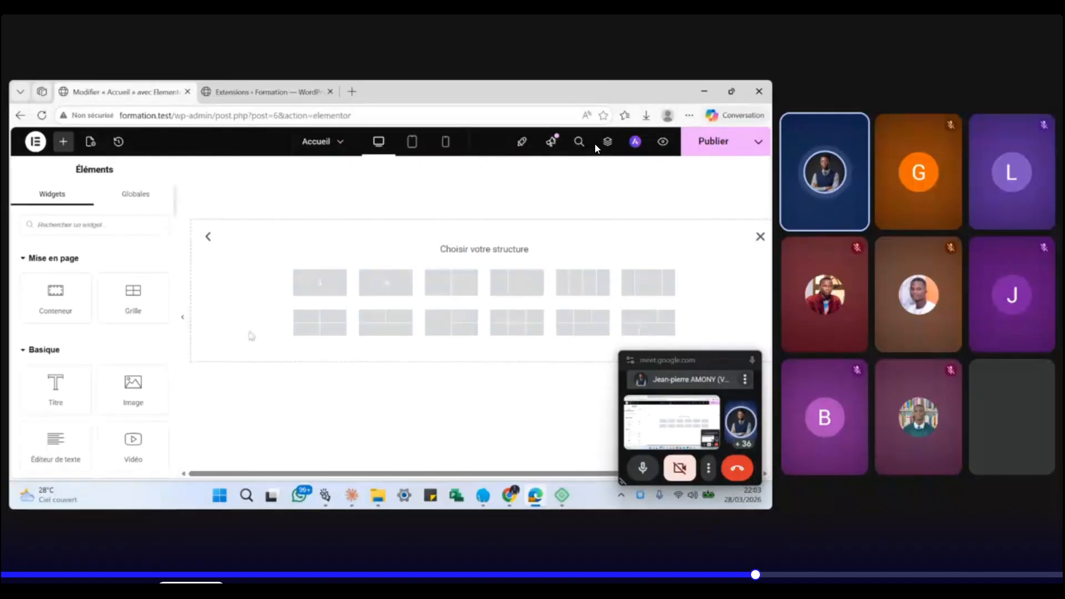
left_click(453, 286)
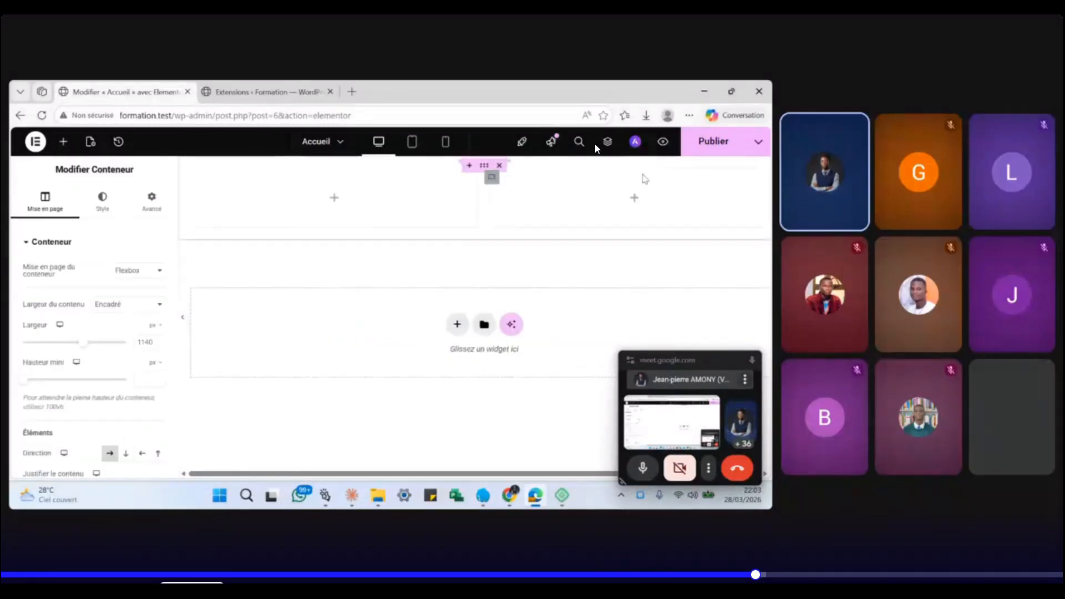
left_click(605, 144)
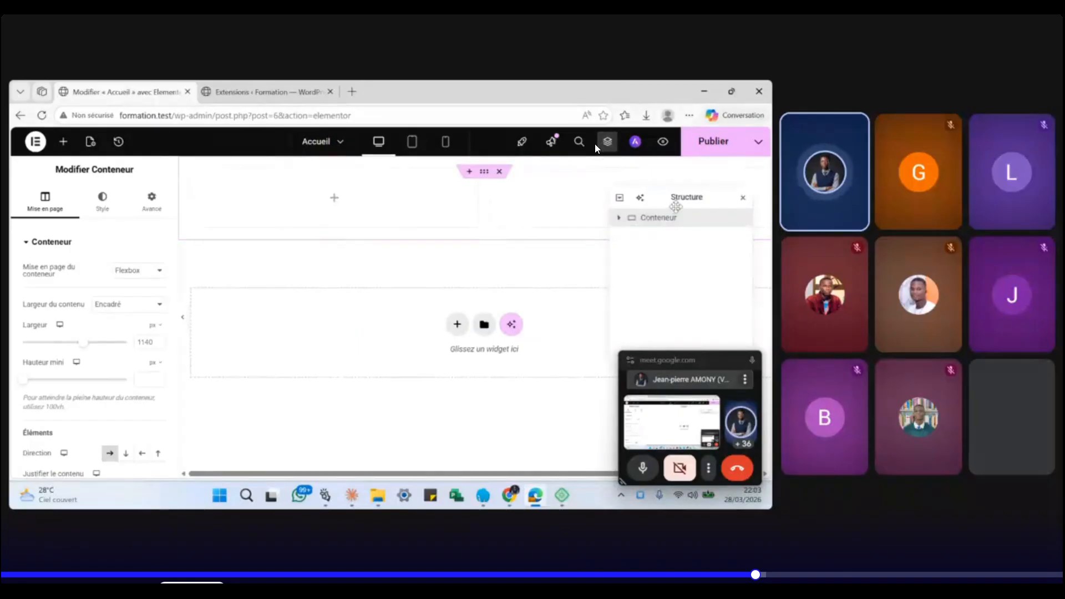
- Expand the container in Structure, select its left column, then show the widget list
left_click_drag(619, 213, 260, 222)
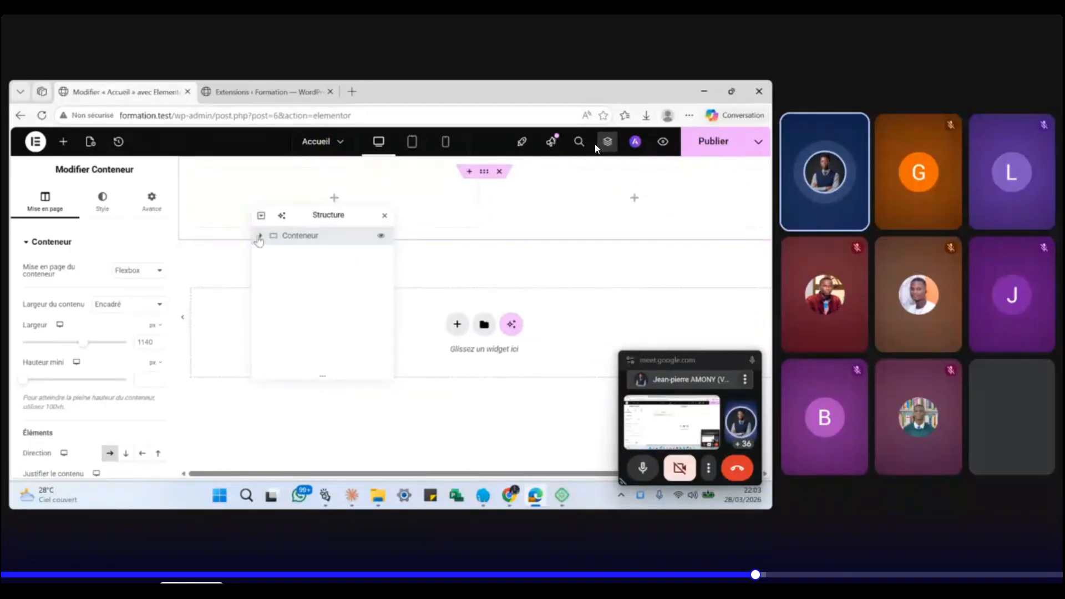
left_click(262, 236)
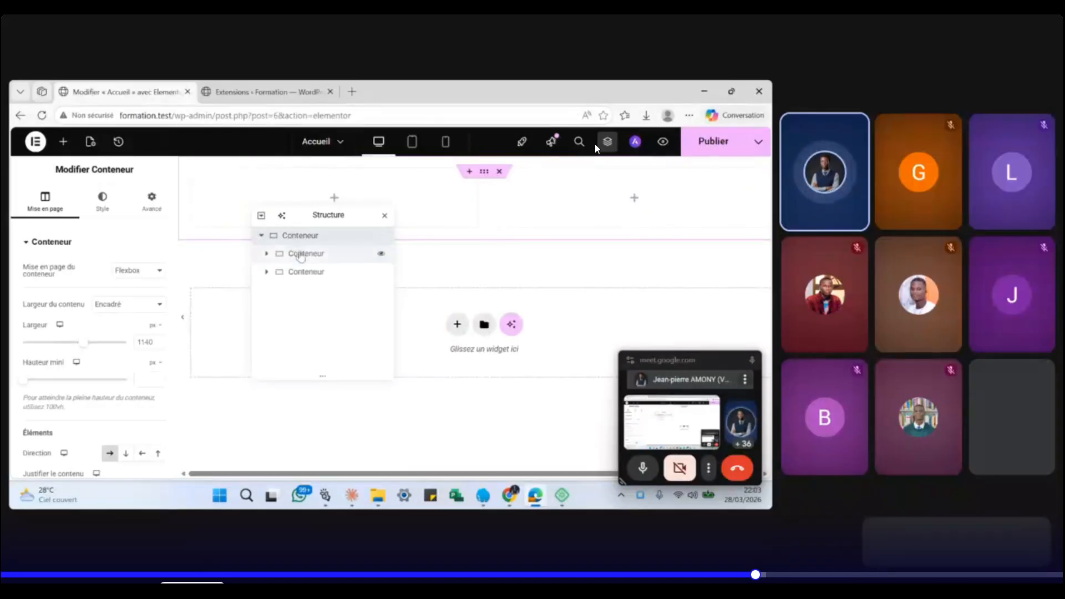
left_click(302, 254)
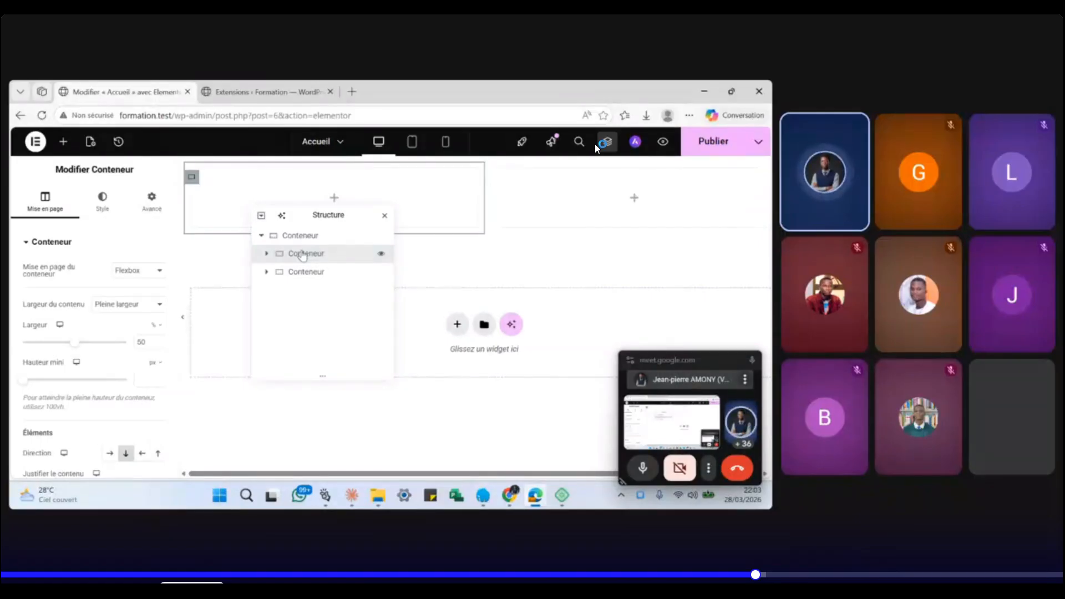
left_click(65, 143)
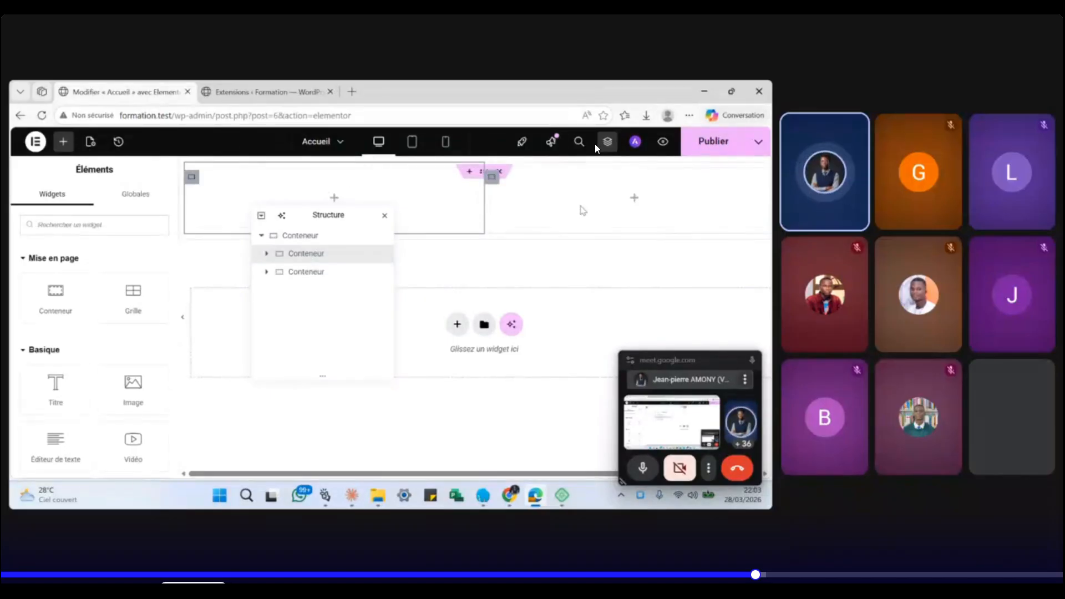
- Review the left column's background and margin/padding settings, then delete the two-column container
left_click(295, 257)
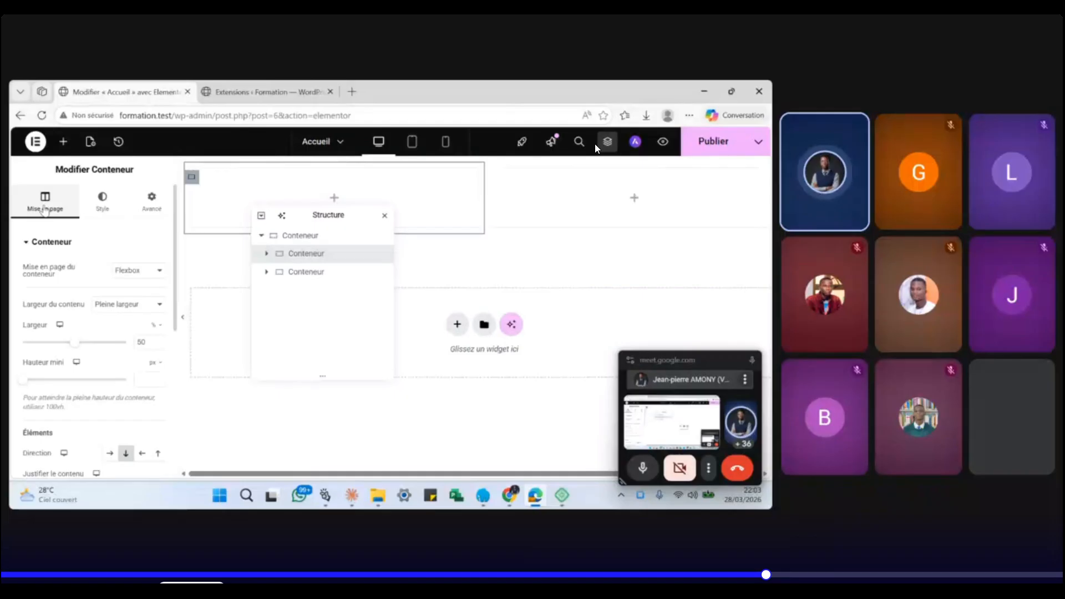
left_click(90, 213)
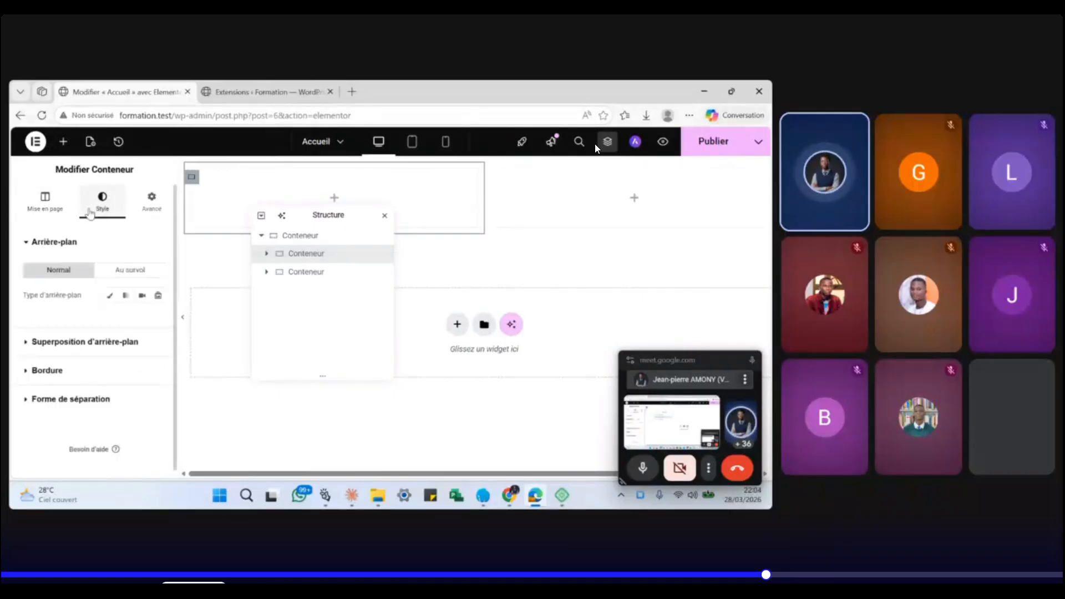
left_click(144, 208)
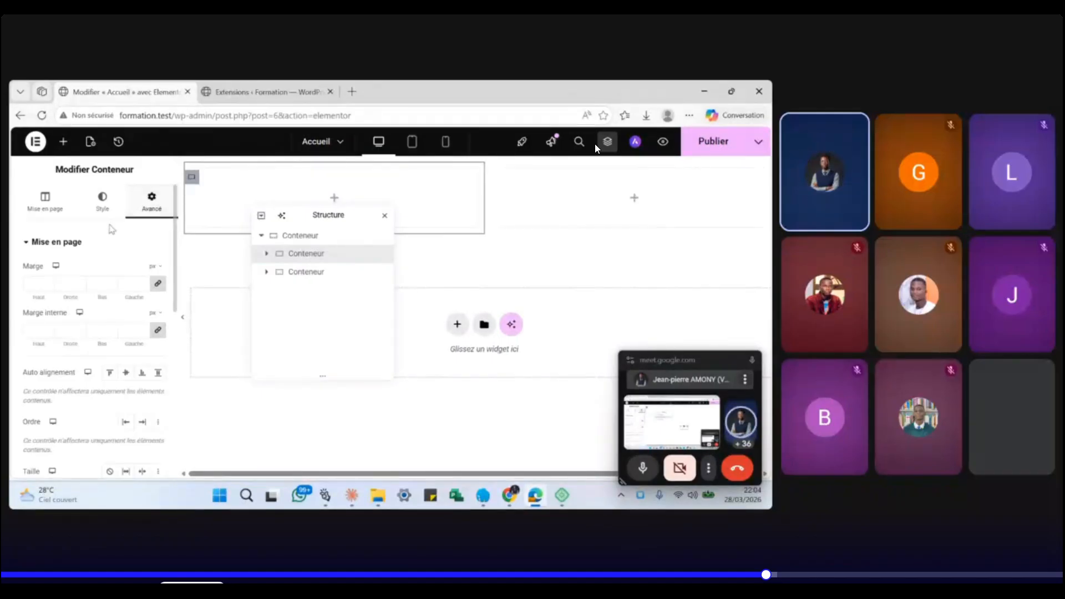
mouse_move(288, 171)
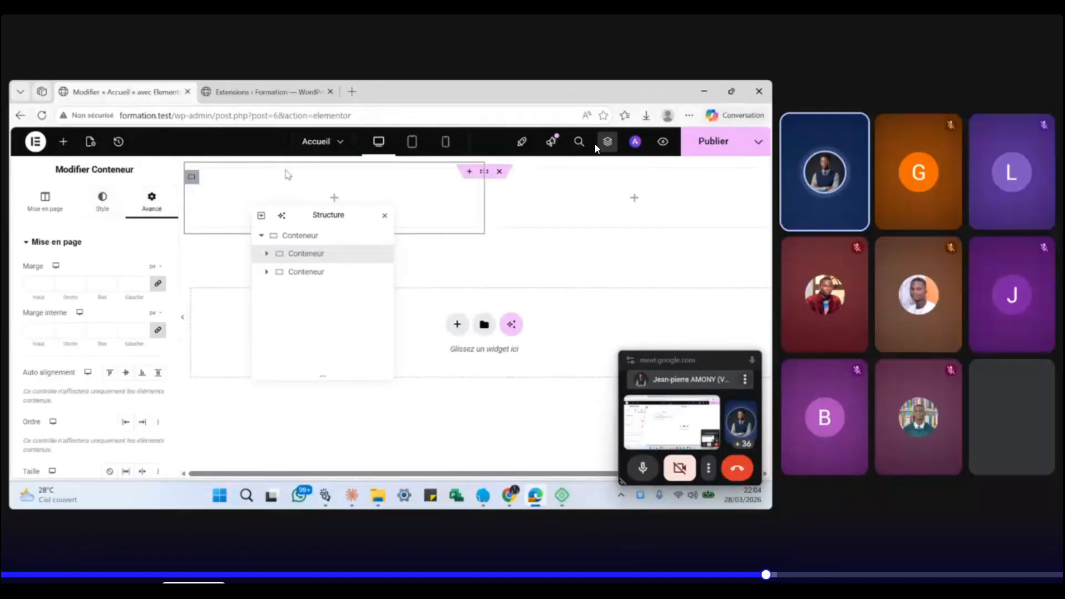
left_click(500, 172)
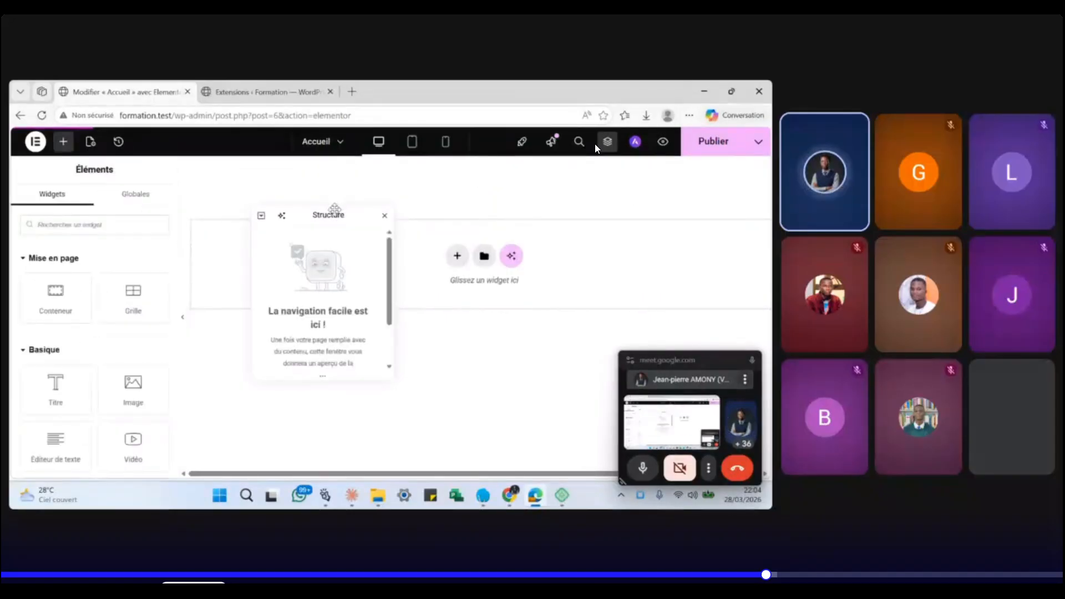
- Drag a Conteneur widget onto the empty page and expand it in Structure
left_click_drag(334, 209, 301, 251)
left_click(457, 256)
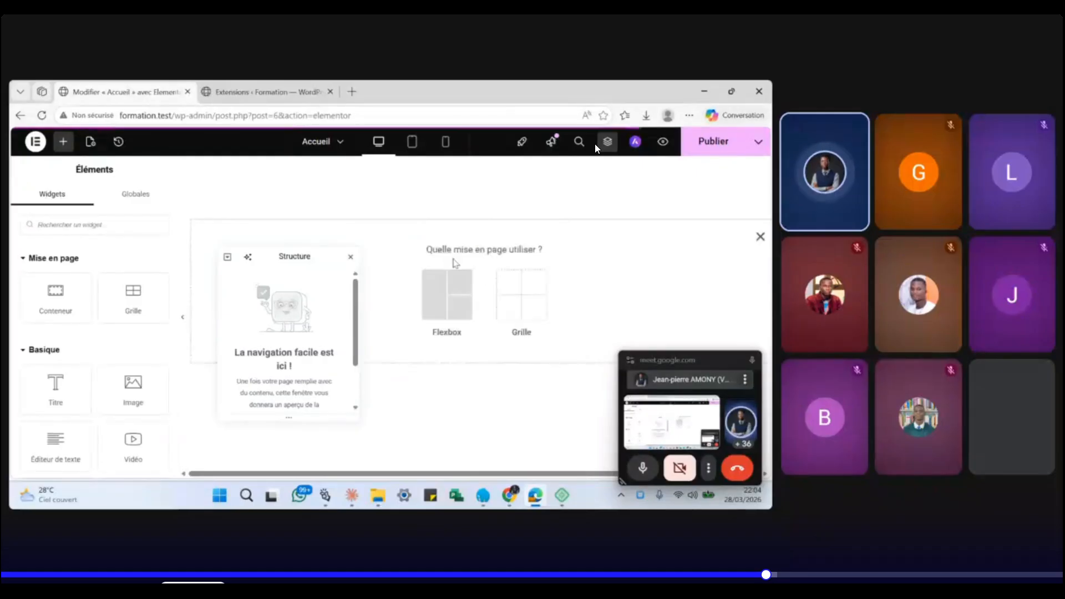
left_click(760, 237)
left_click_drag(316, 256, 655, 247)
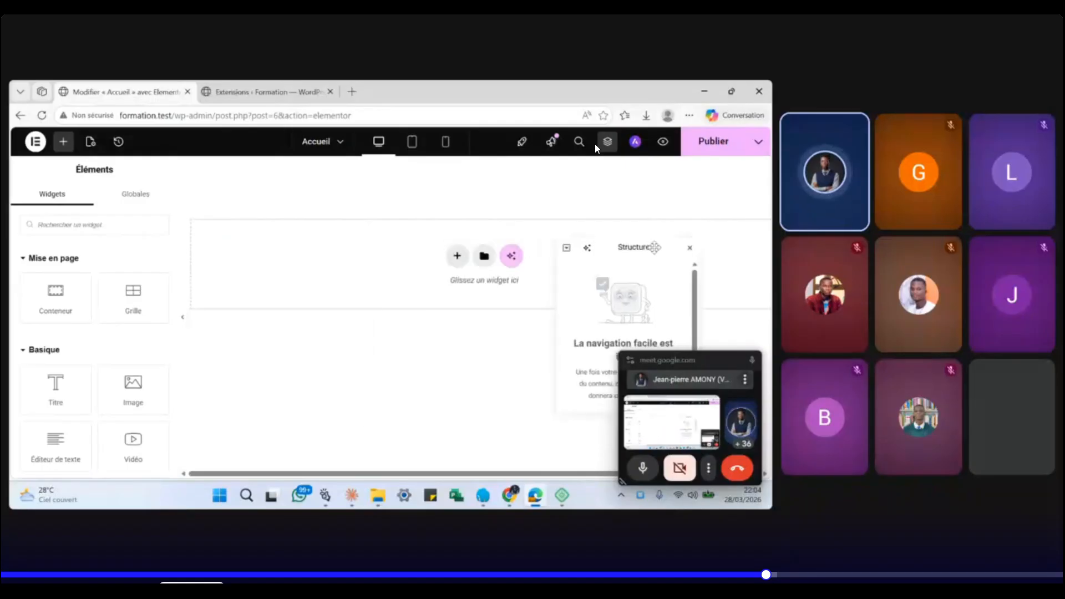
left_click_drag(63, 295, 432, 231)
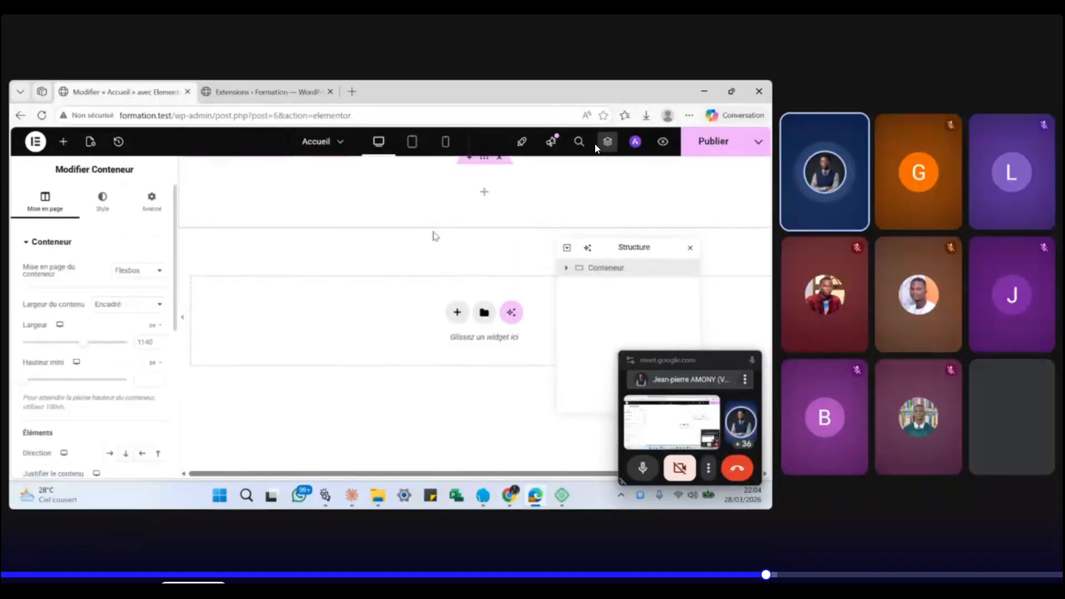
left_click(566, 268)
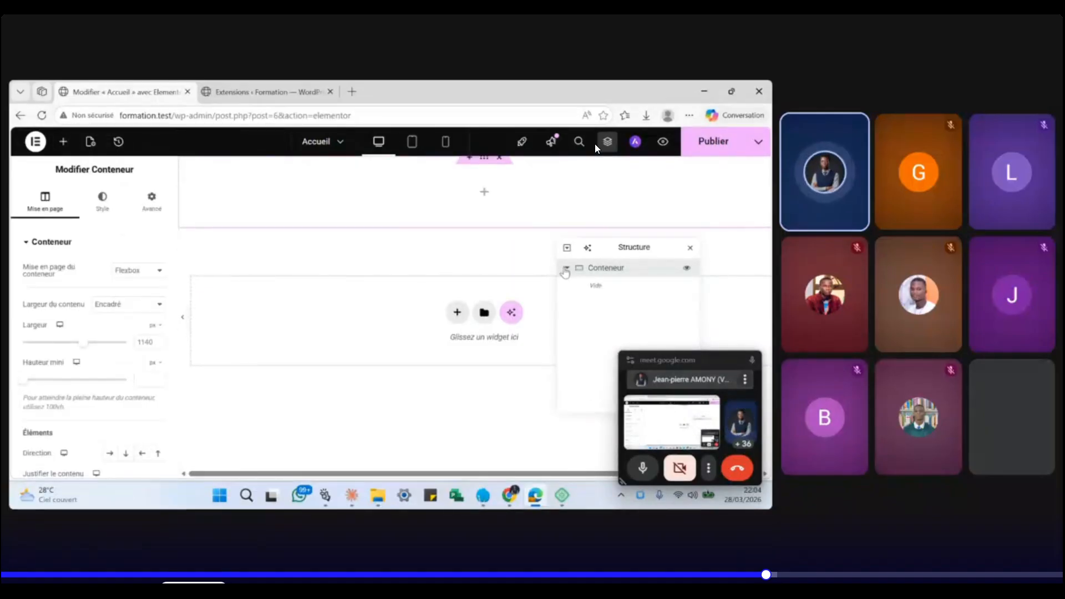
- Nest a Conteneur inside the top container, duplicate it, and select the parent Conteneur
left_click(485, 195)
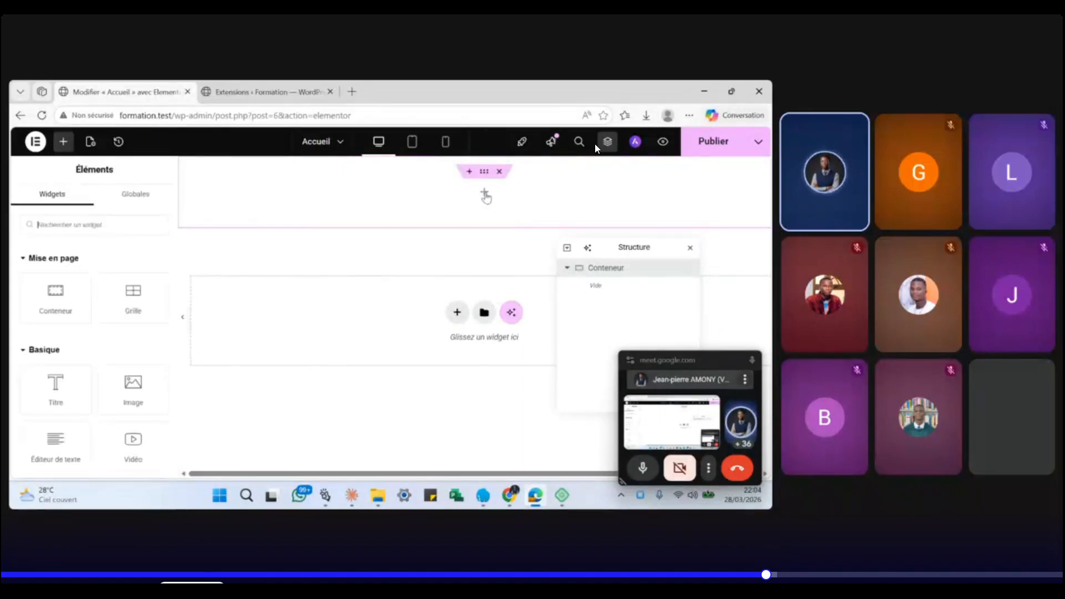
left_click_drag(54, 293, 308, 201)
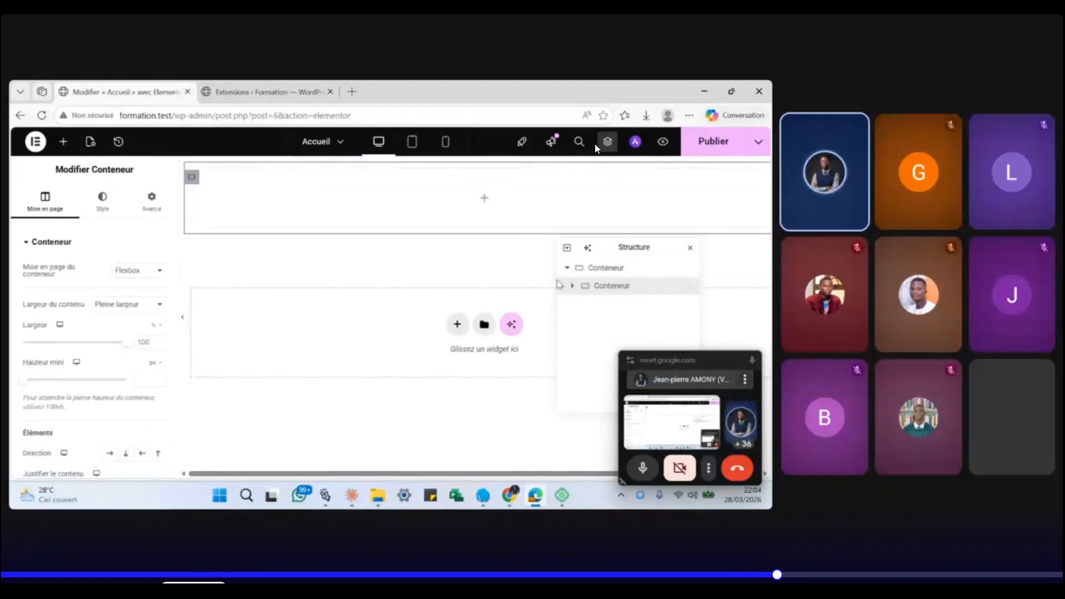
left_click_drag(612, 247, 425, 237)
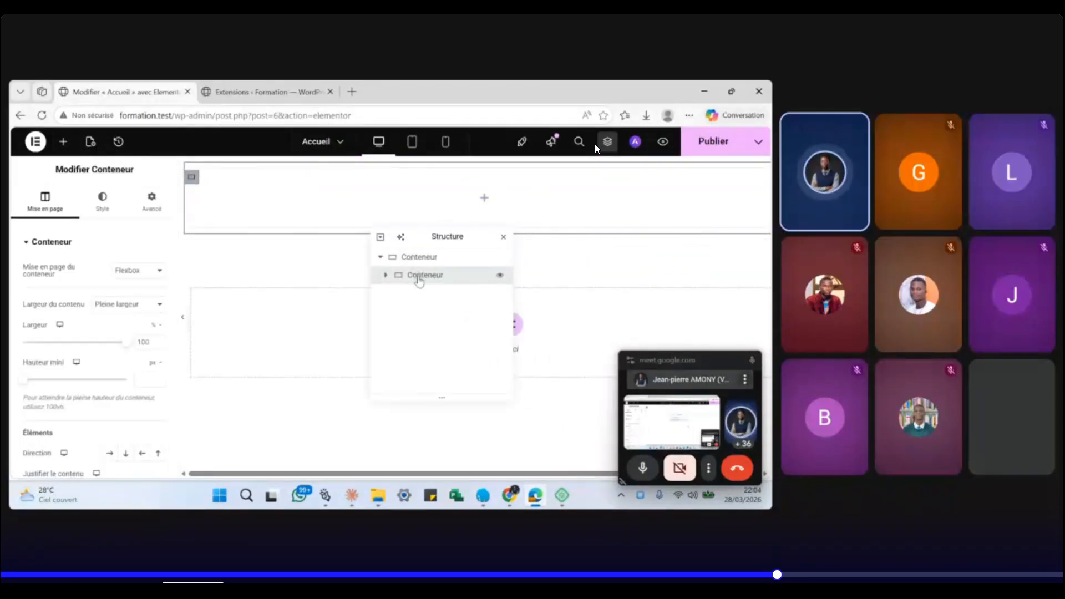
right_click(417, 275)
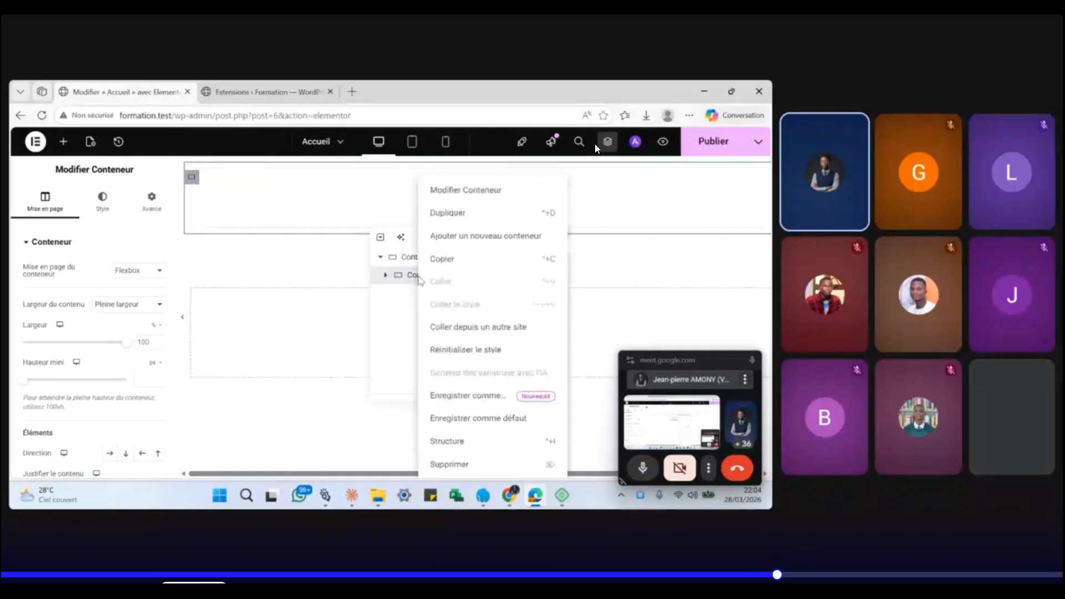
left_click(472, 214)
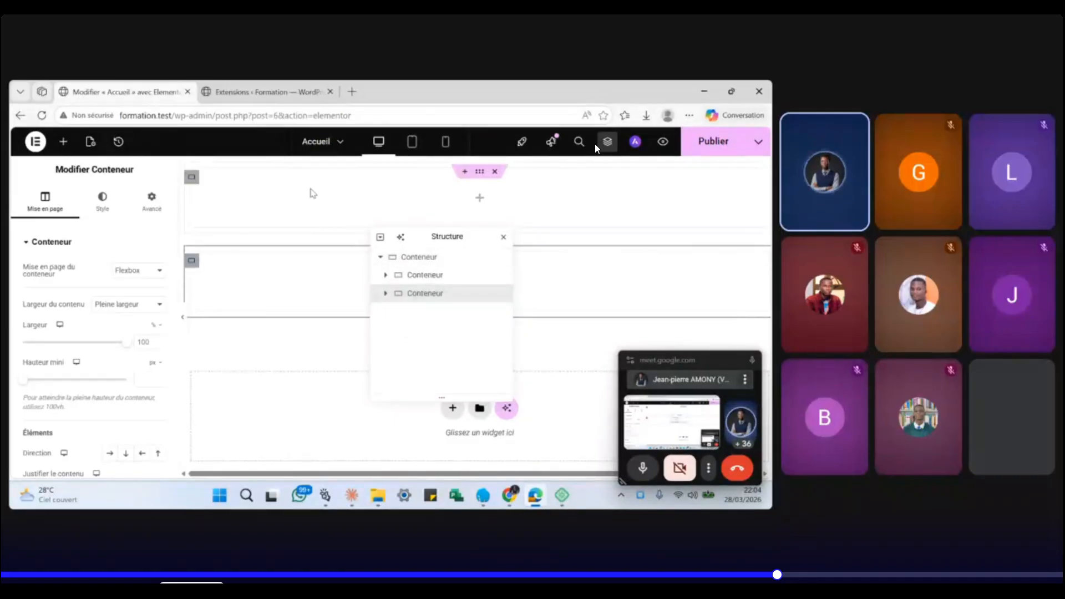
left_click(192, 179)
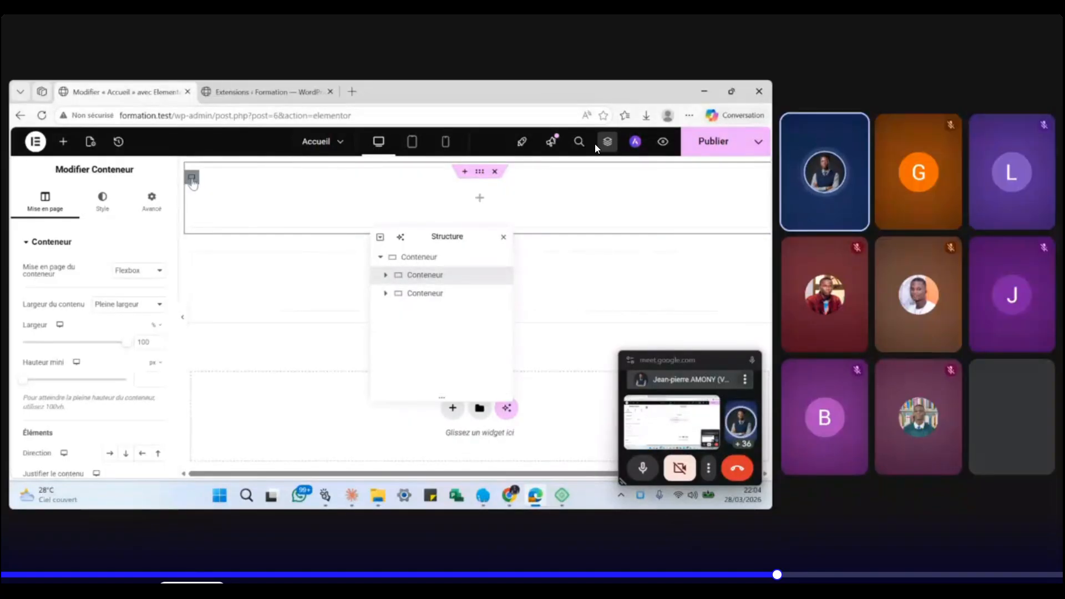
left_click(452, 261)
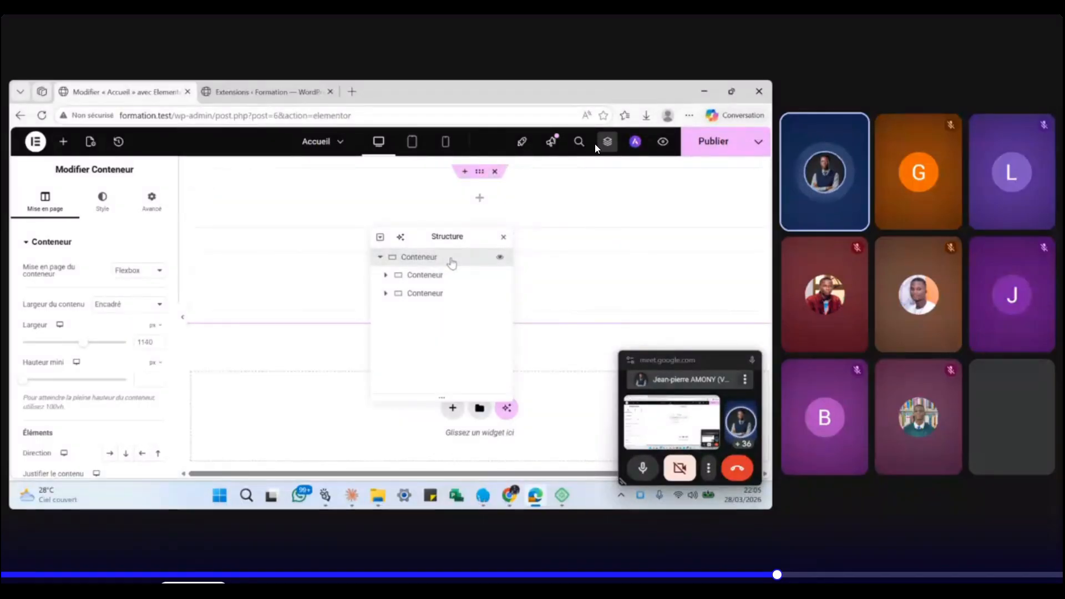
- Set the parent container's Direction to Ligne (horizontal) so its inner containers sit side by side
scroll(84, 311, "down", 3)
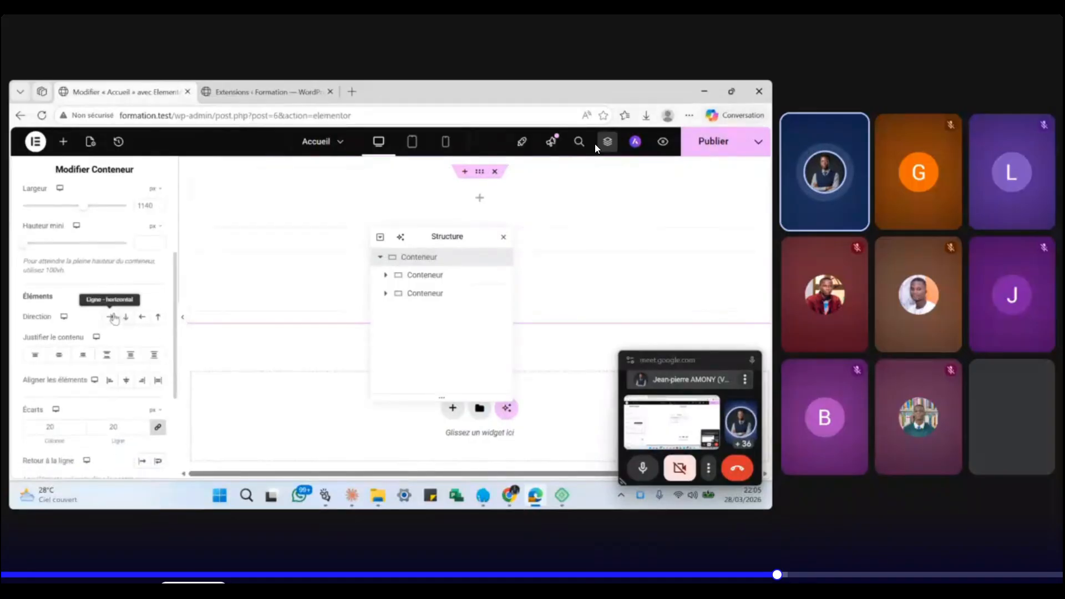
left_click(111, 317)
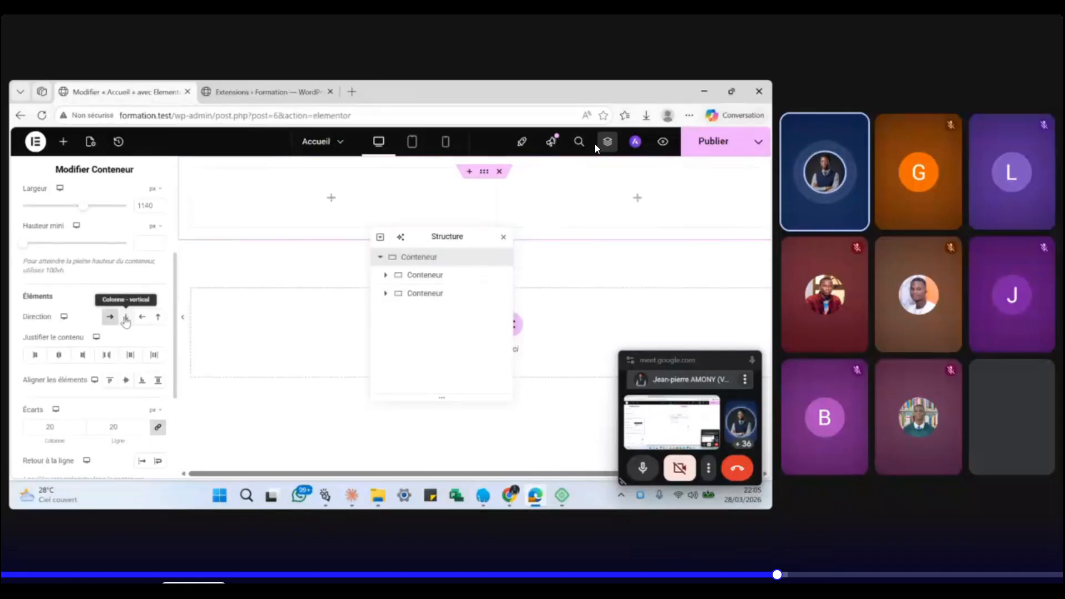
left_click(126, 319)
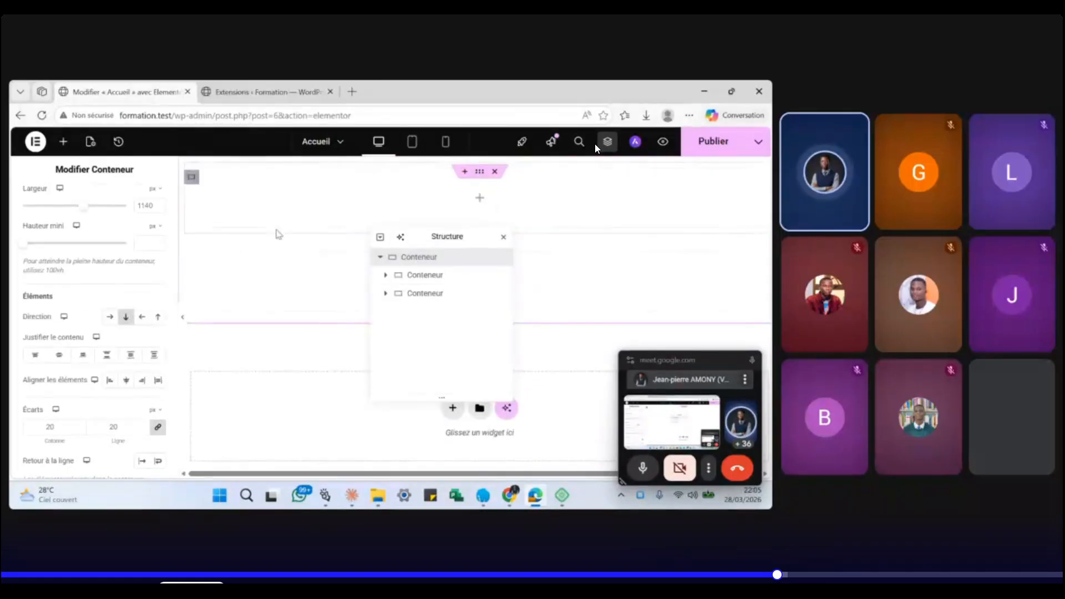
left_click(110, 317)
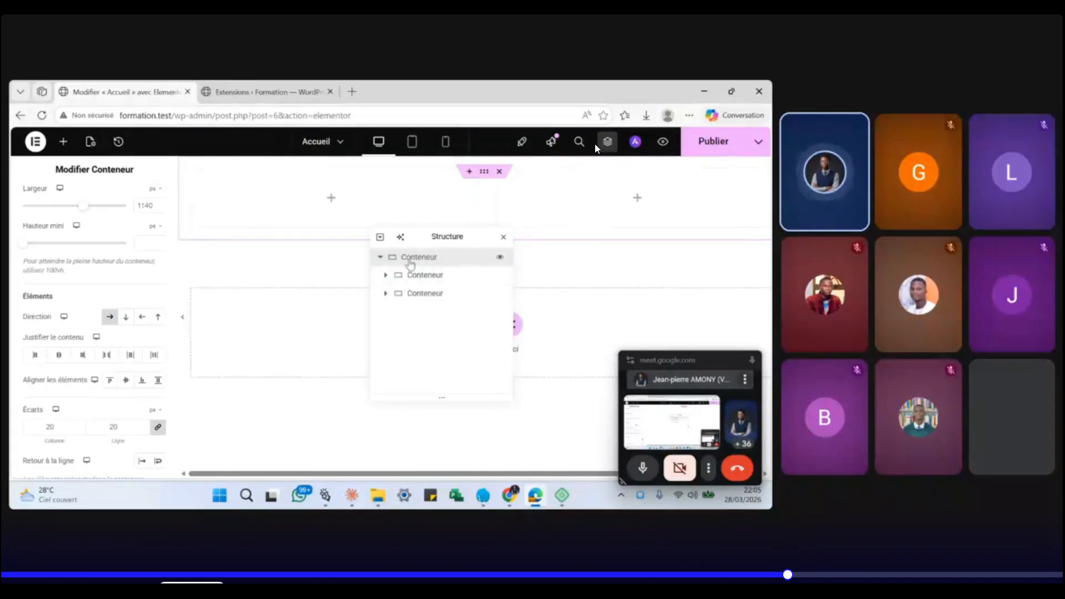
- Add a new Flexbox container with a grid structure to the page
left_click(63, 142)
left_click_drag(442, 235, 264, 238)
left_click(457, 324)
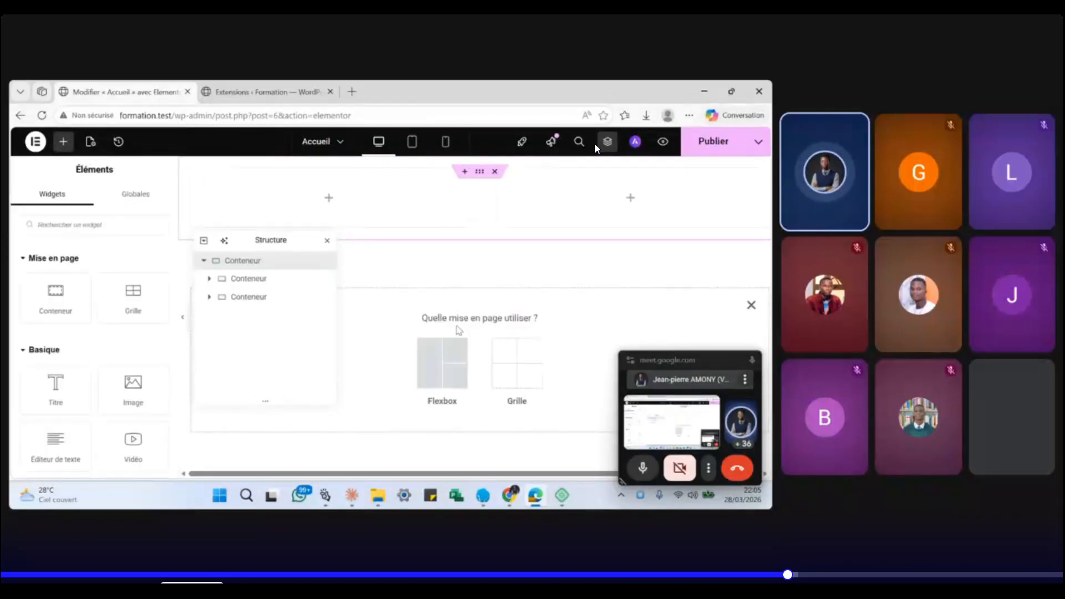
left_click(441, 353)
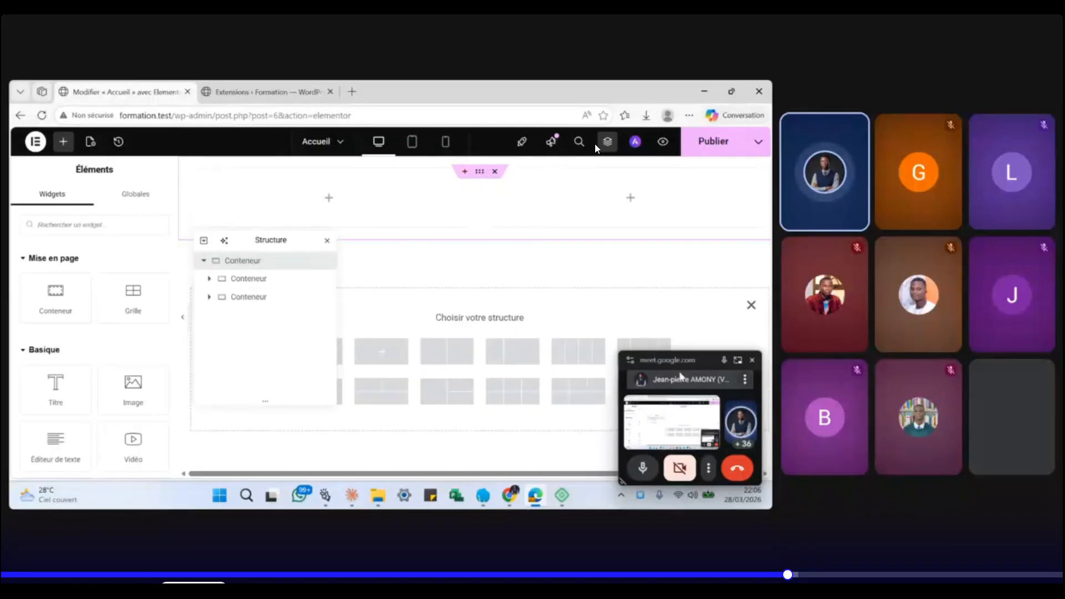
left_click_drag(703, 360, 697, 189)
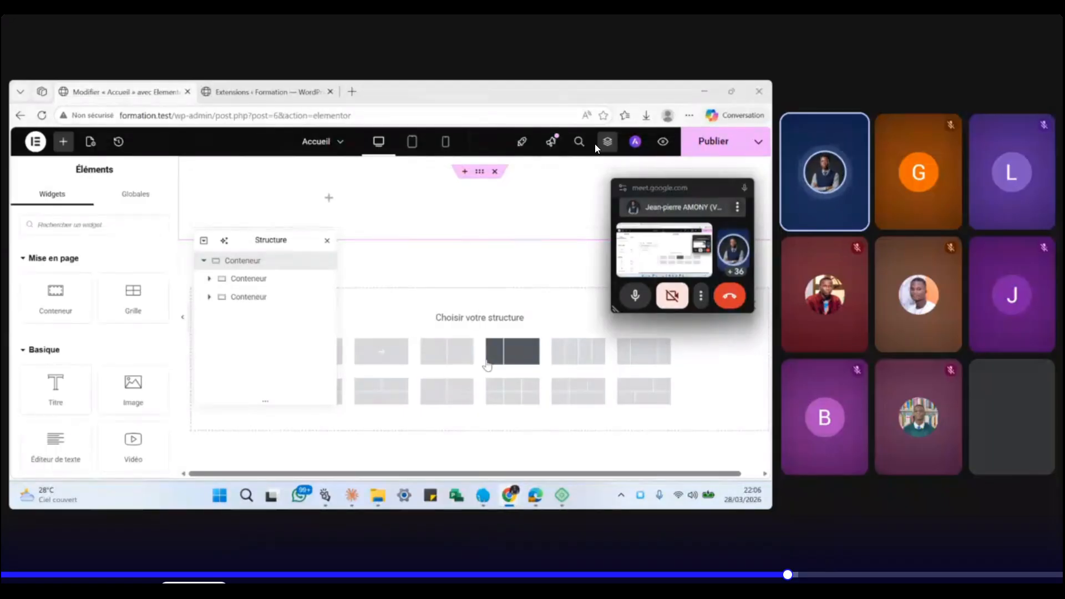
left_click(512, 392)
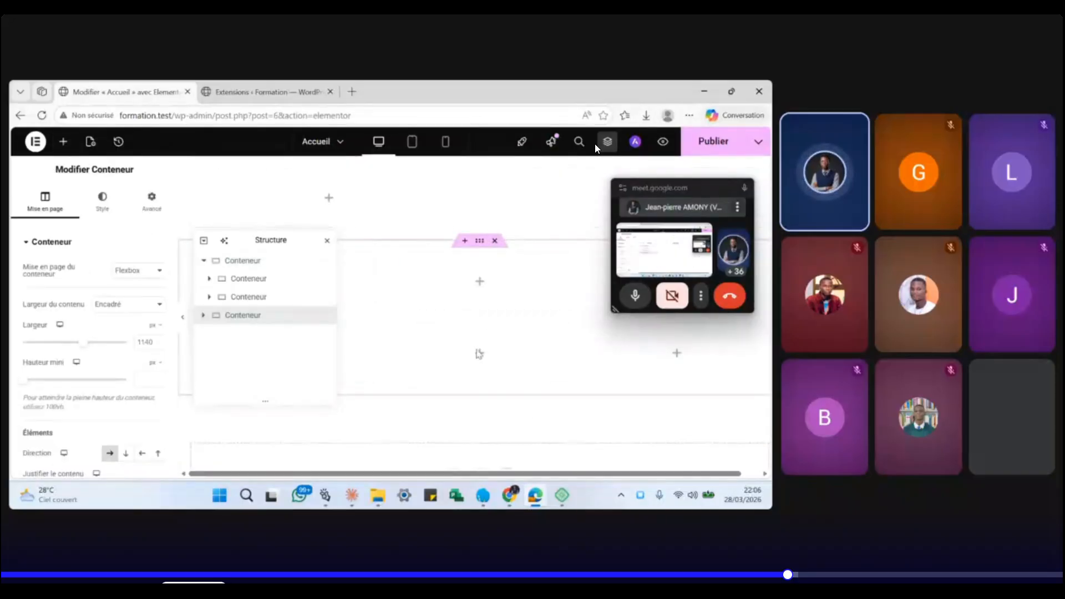
- Delete the grid container and the top container, leaving an empty drop area
left_click_drag(289, 241, 146, 209)
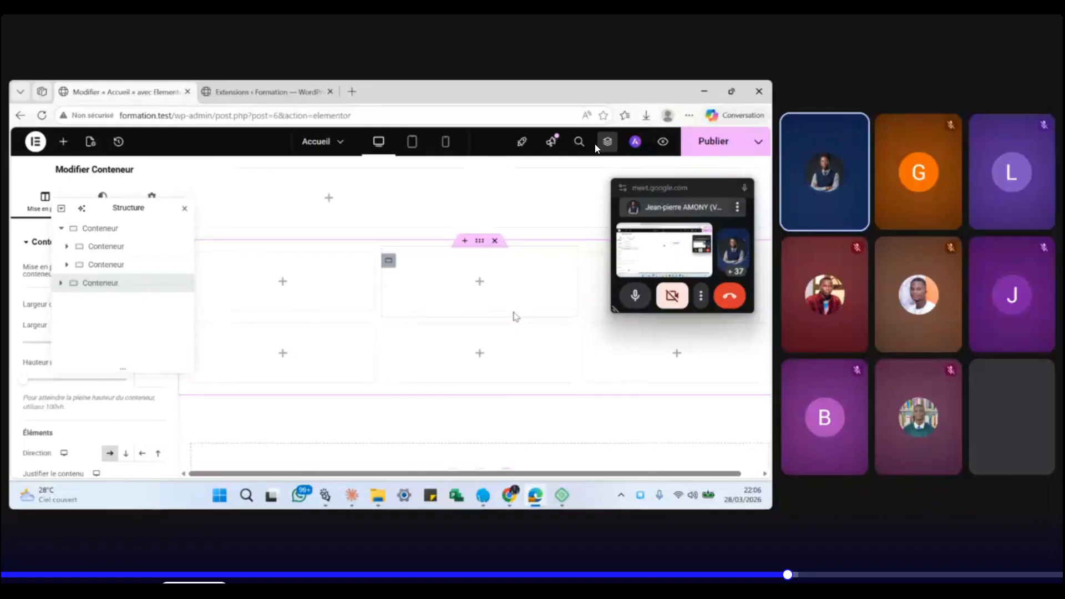
left_click(495, 240)
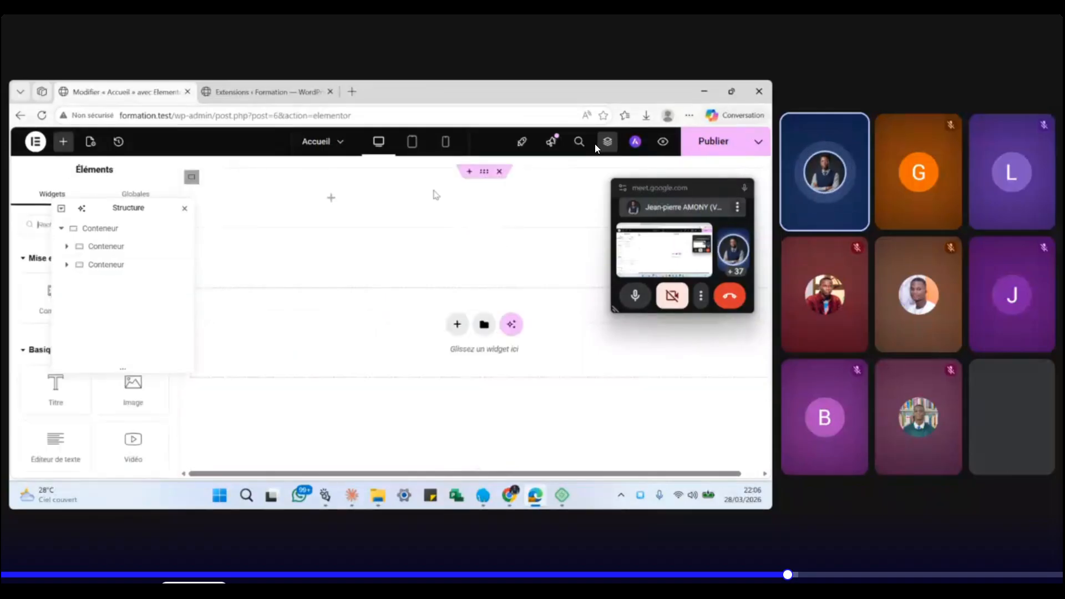
left_click(499, 172)
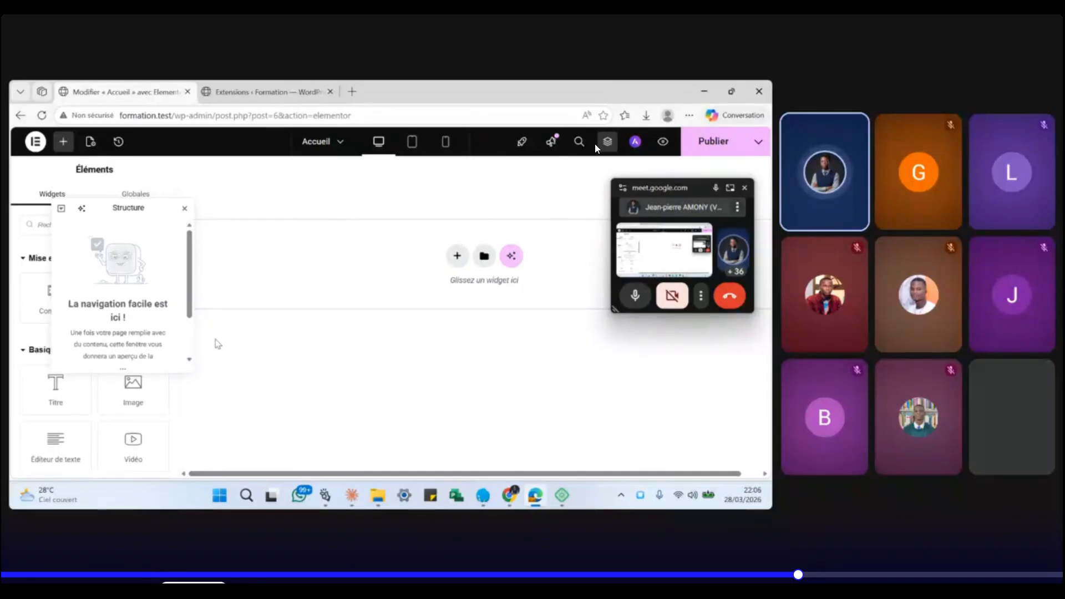
- Add a two-column Flexbox container at the top of the page
left_click(452, 260)
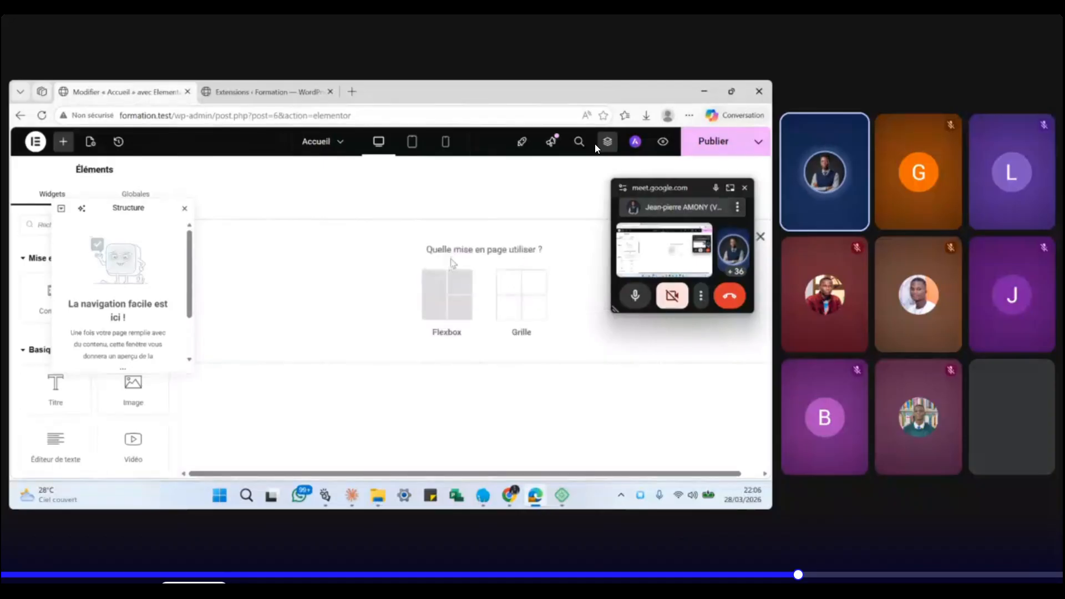
left_click(443, 297)
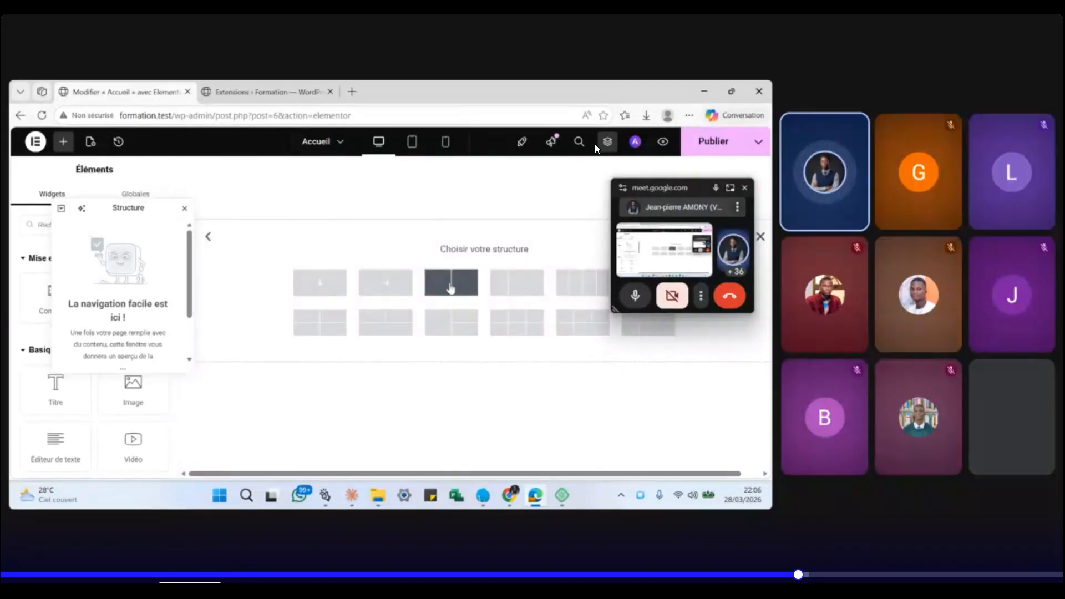
left_click(450, 284)
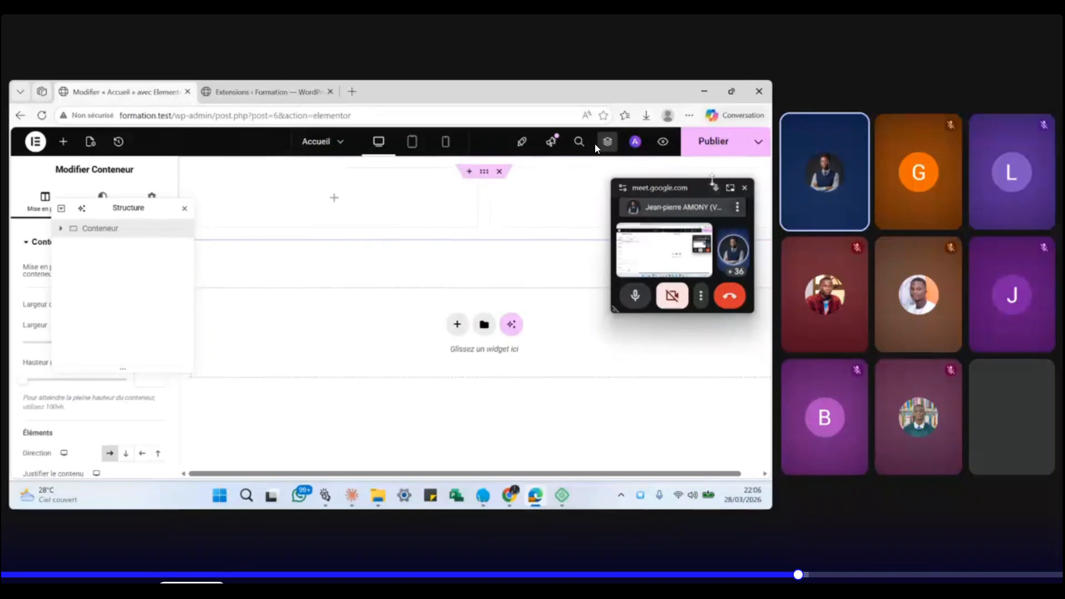
left_click_drag(697, 188, 671, 280)
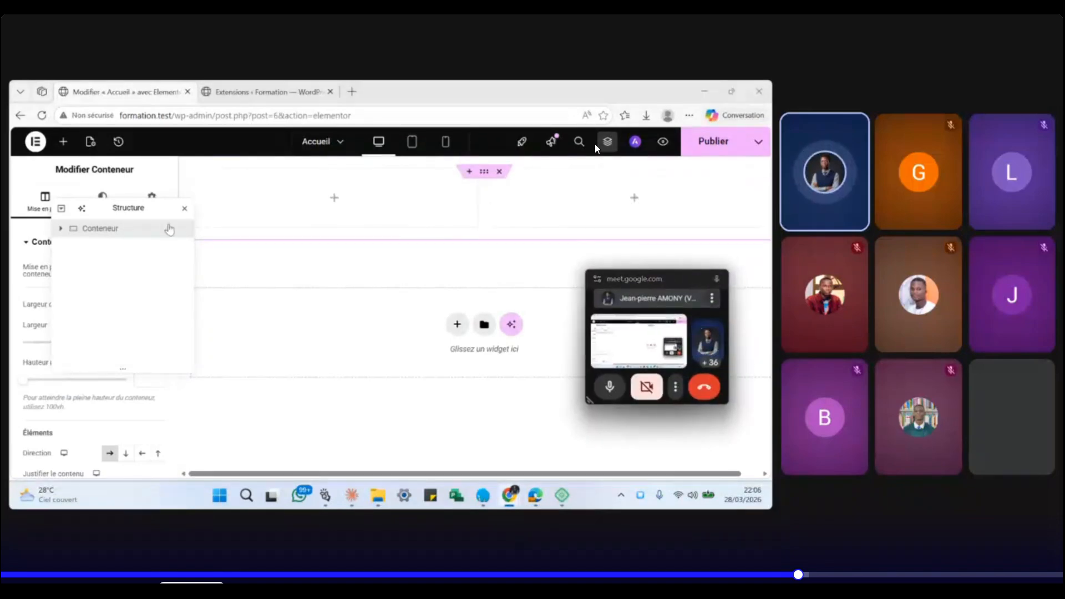
- Select the left and right columns in Structure, then close the navigator
left_click(61, 229)
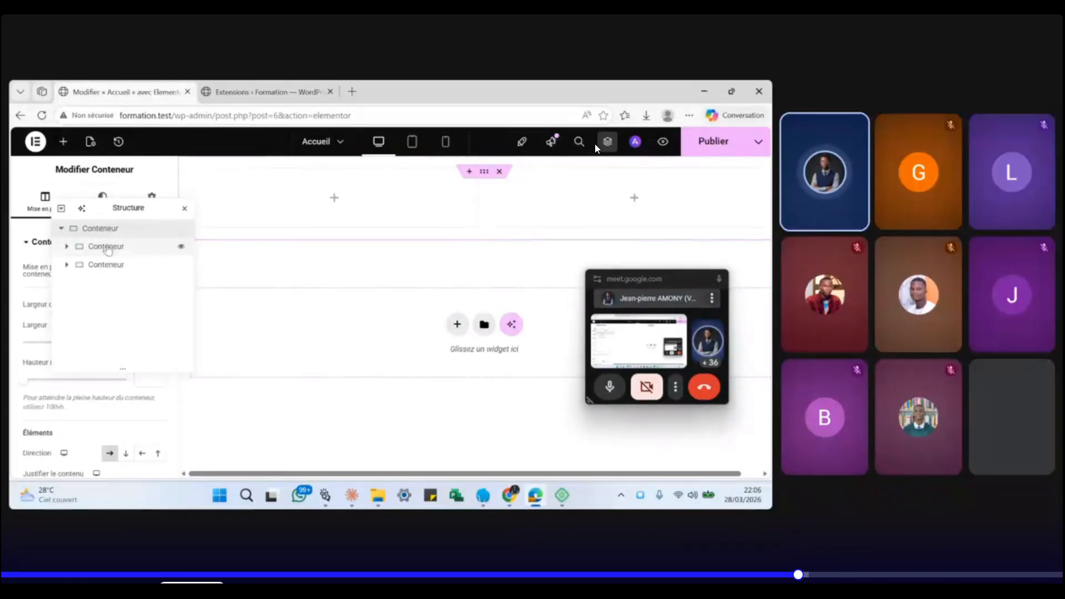
left_click(106, 246)
left_click(106, 265)
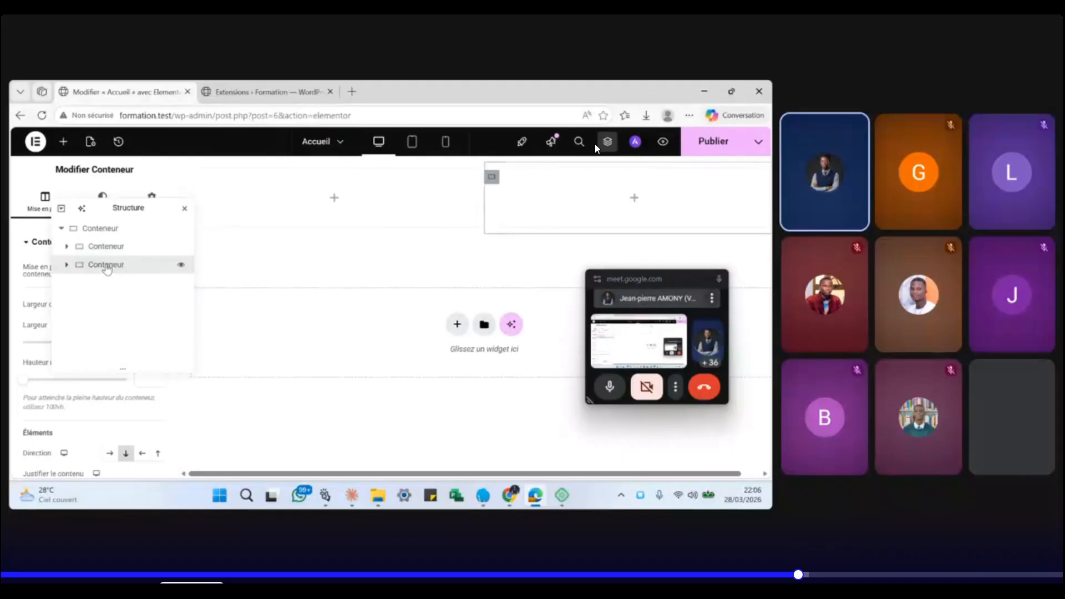
left_click(634, 200)
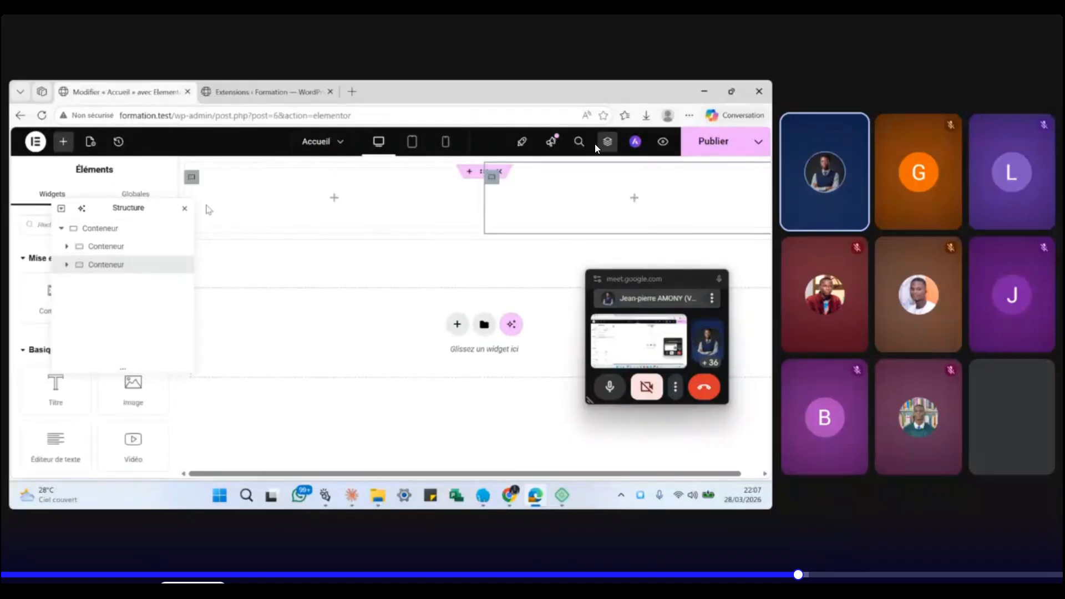
left_click(183, 209)
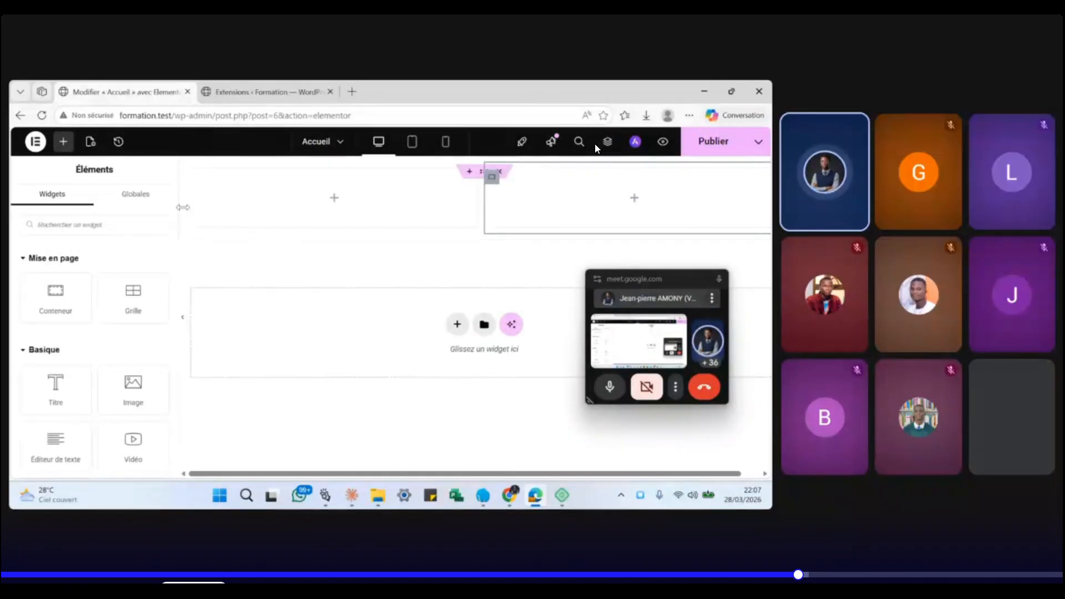
scroll(110, 349, "down", 3)
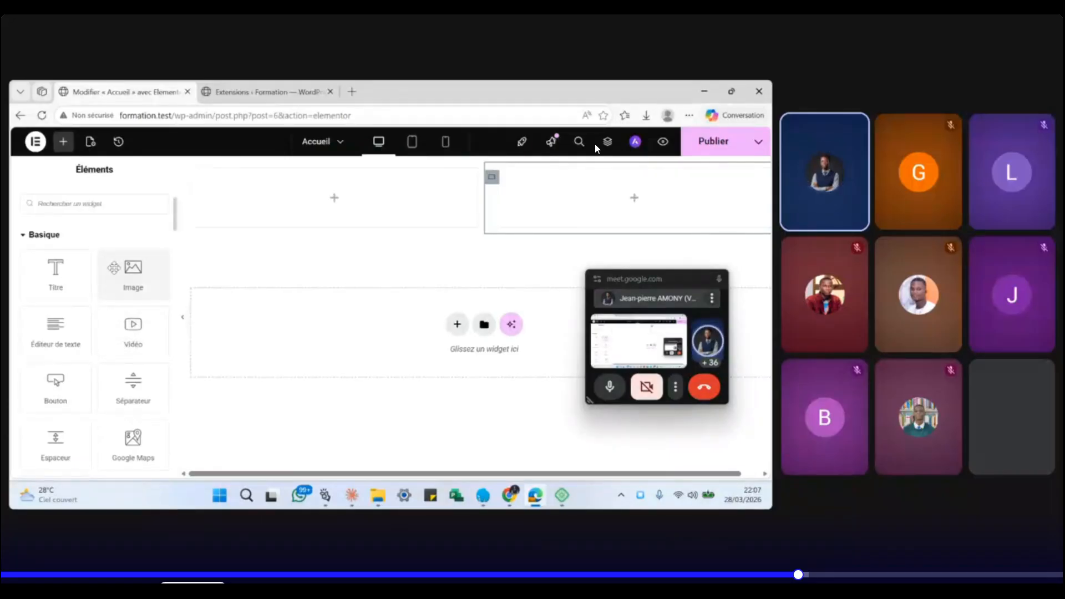
- Drop an Image widget into the right column and browse its Style and Avancé settings
left_click_drag(114, 268, 558, 184)
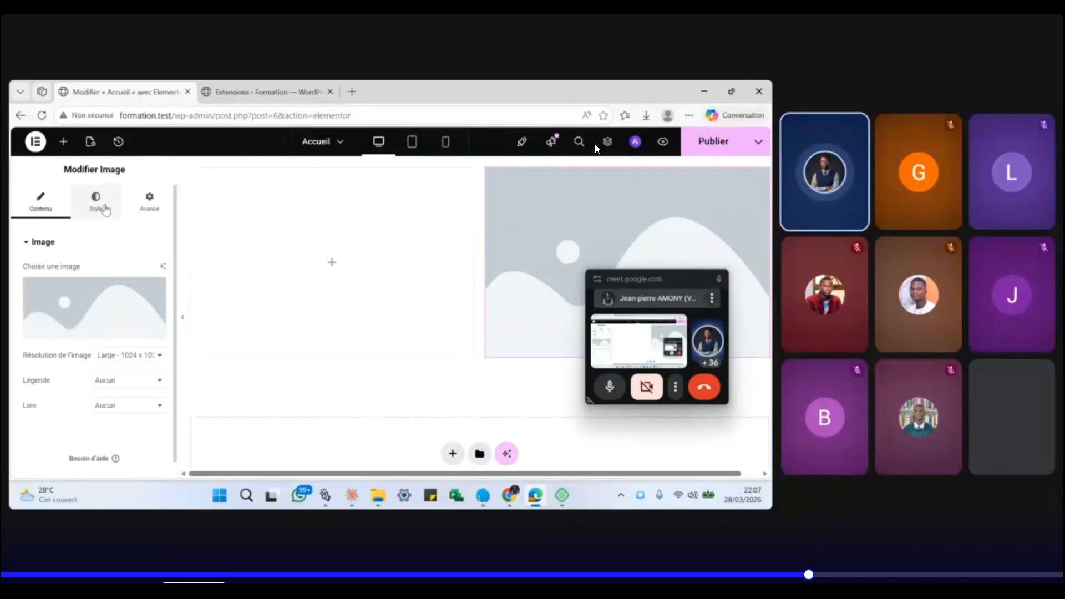
left_click(104, 208)
left_click(149, 204)
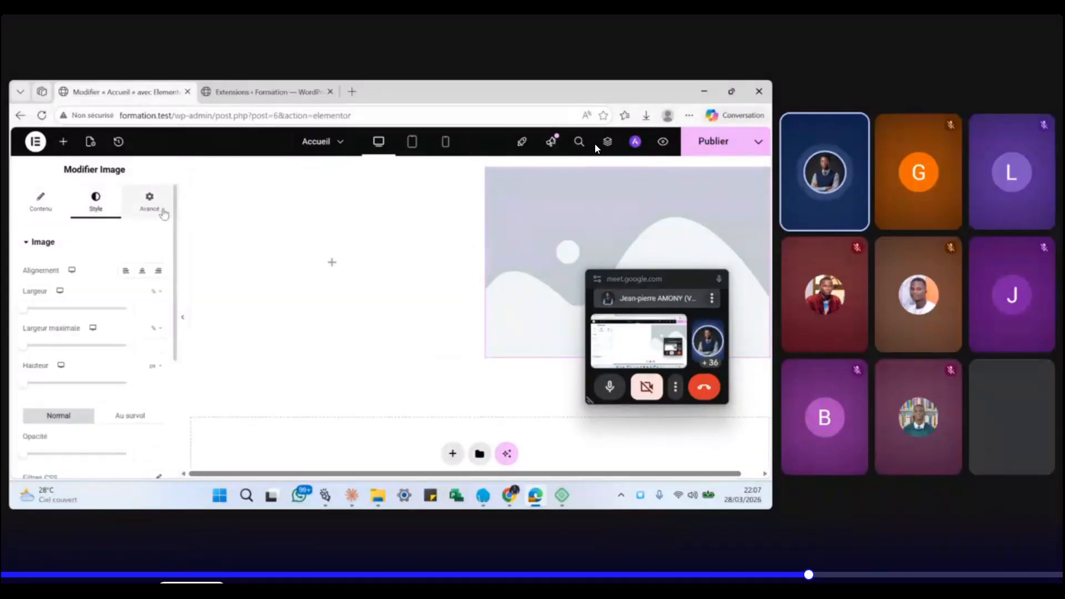
left_click(48, 209)
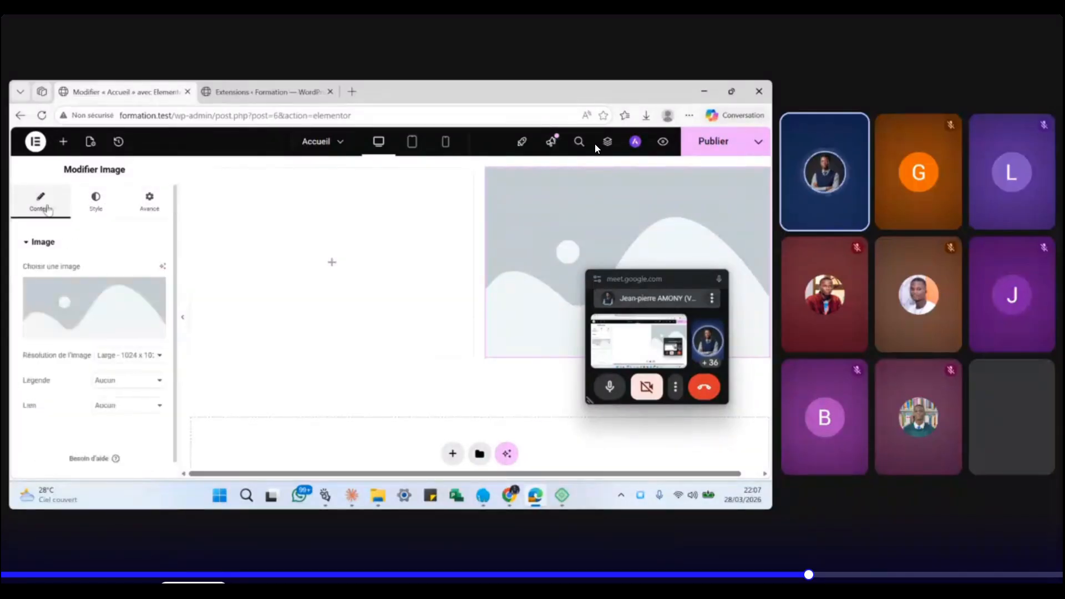
- Open the media library via Choisir une image, then switch to the Extensions browser tab
mouse_move(80, 330)
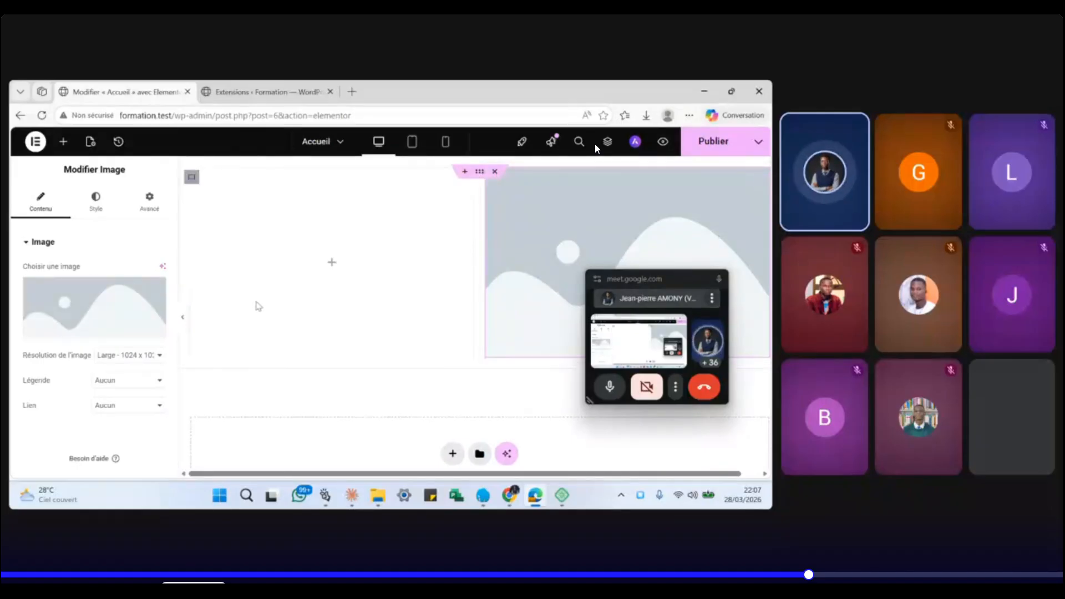
left_click(75, 323)
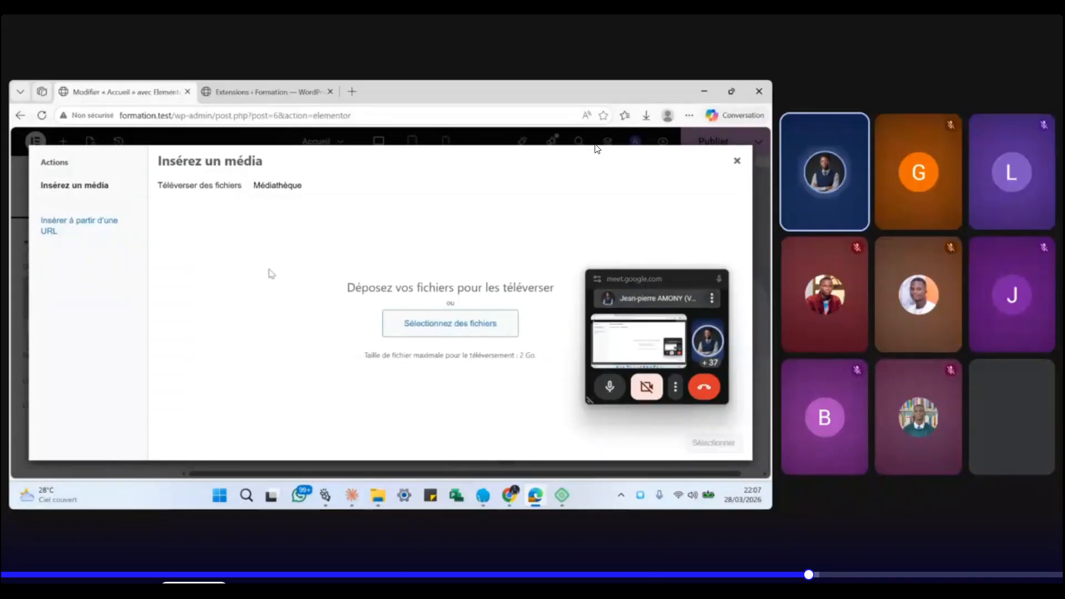
left_click(271, 92)
- Open the Médias library from the WordPress admin sidebar
left_click(58, 236)
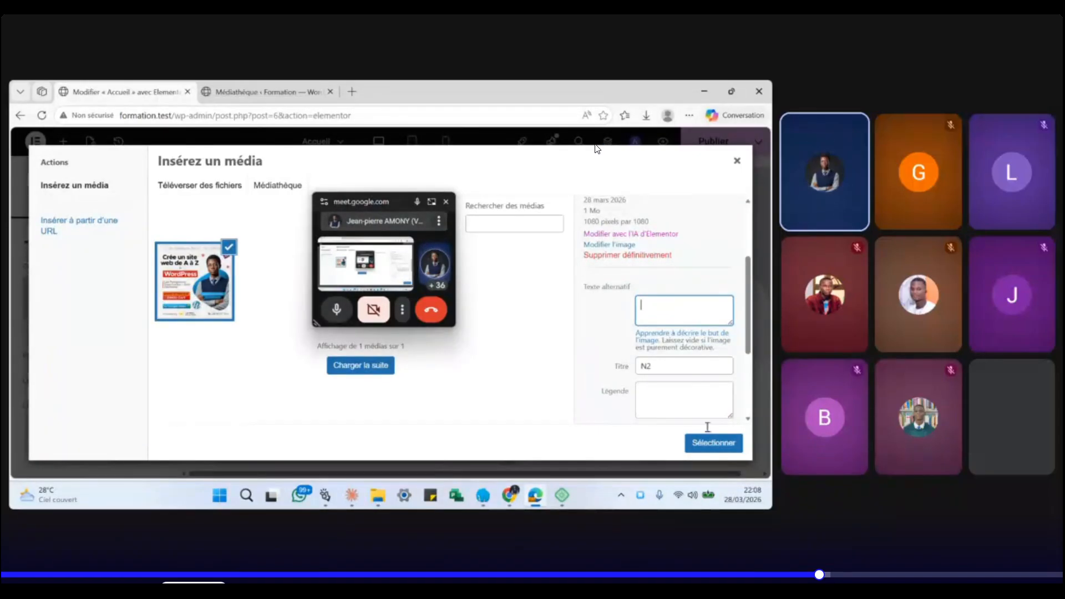
- Insert the N2 flyer into the Image widget, publish Accueil, and switch to the Médiathèque tab
left_click(714, 444)
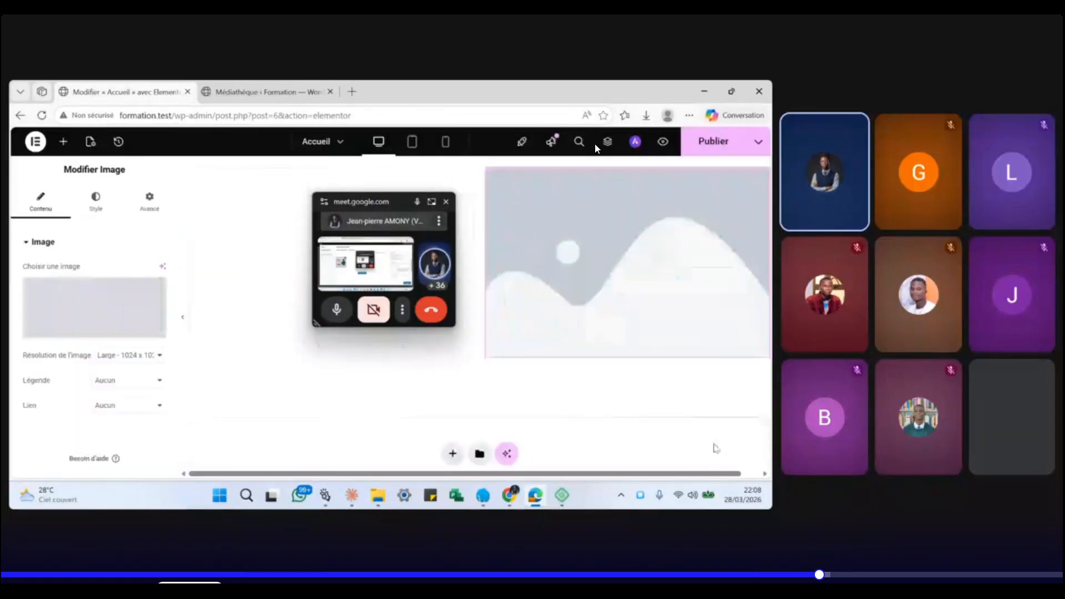
left_click_drag(429, 221, 299, 238)
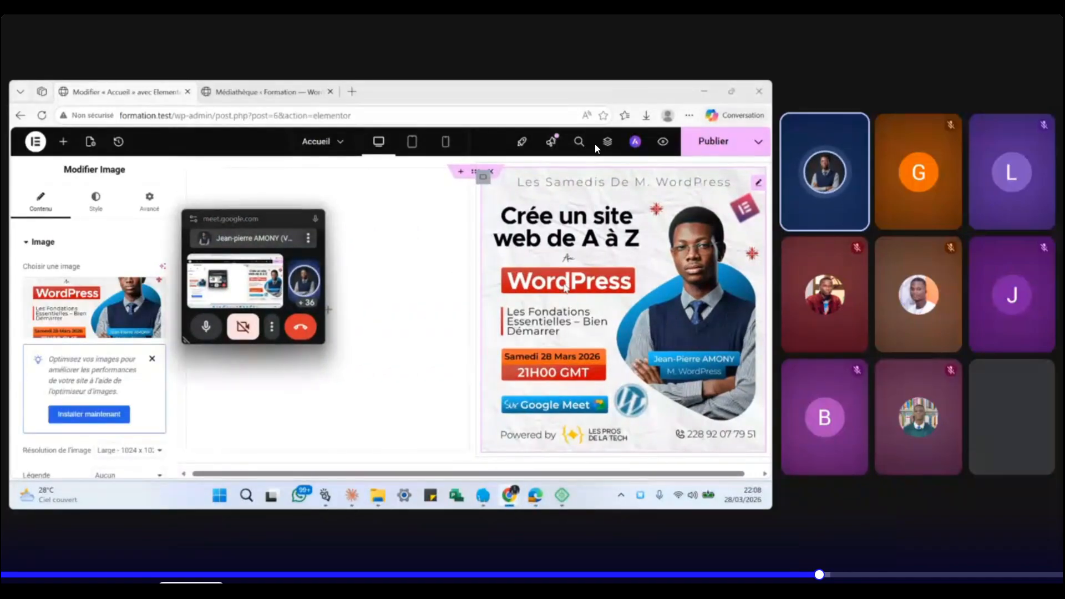
left_click(715, 149)
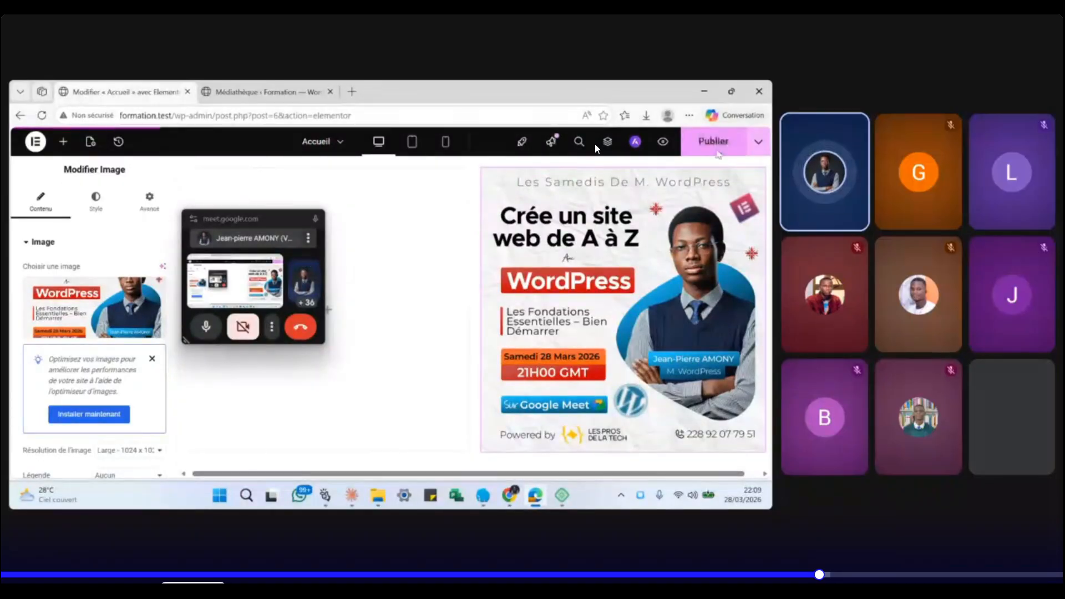
left_click(269, 93)
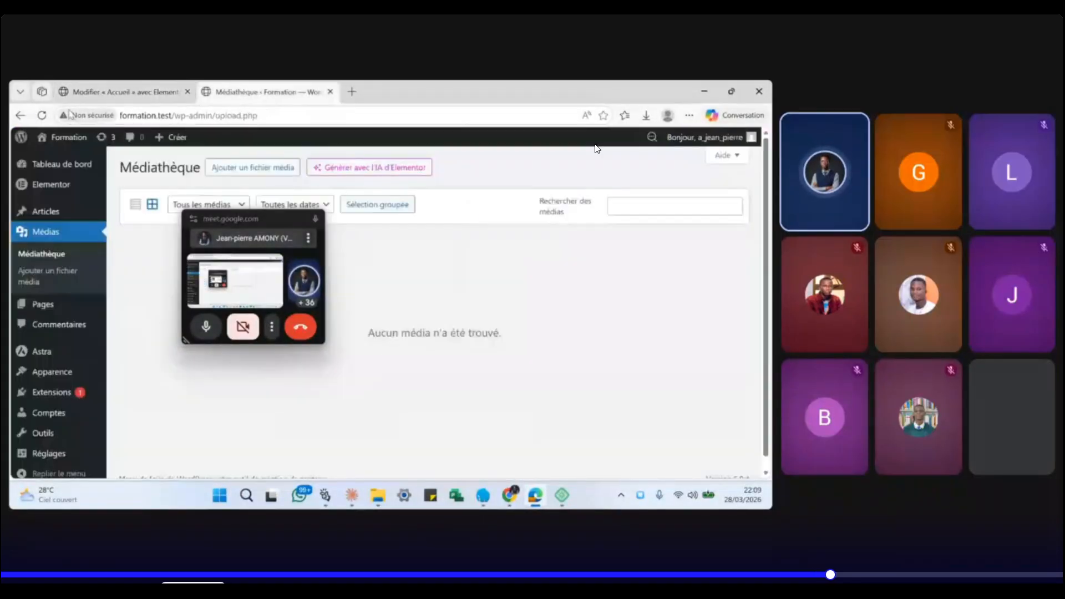
- Open the live Formation site in a new browser tab from Aller sur le site
mouse_move(67, 139)
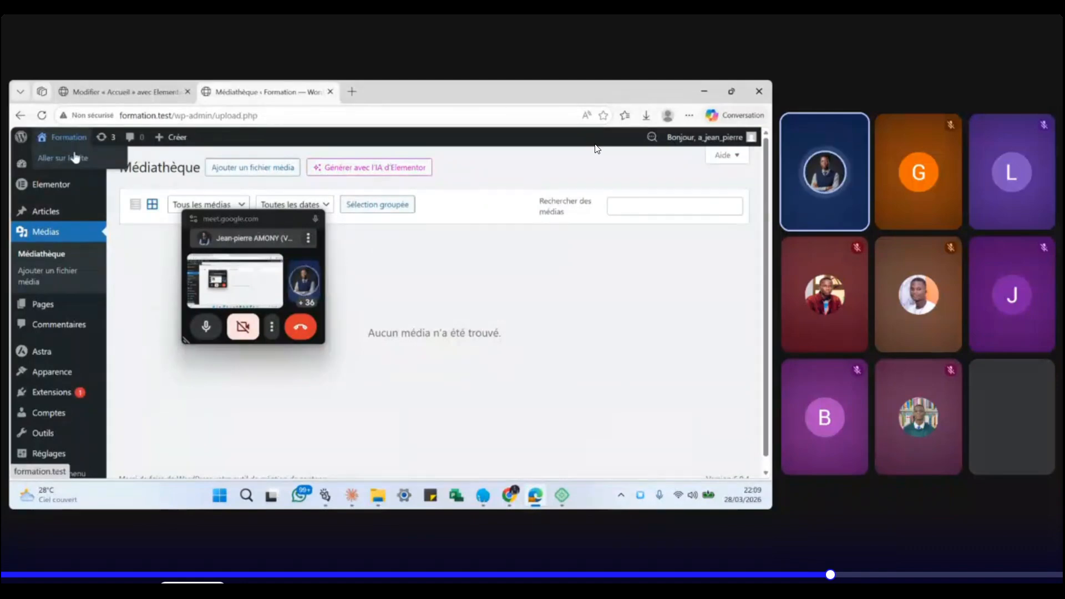
right_click(75, 158)
left_click(125, 164)
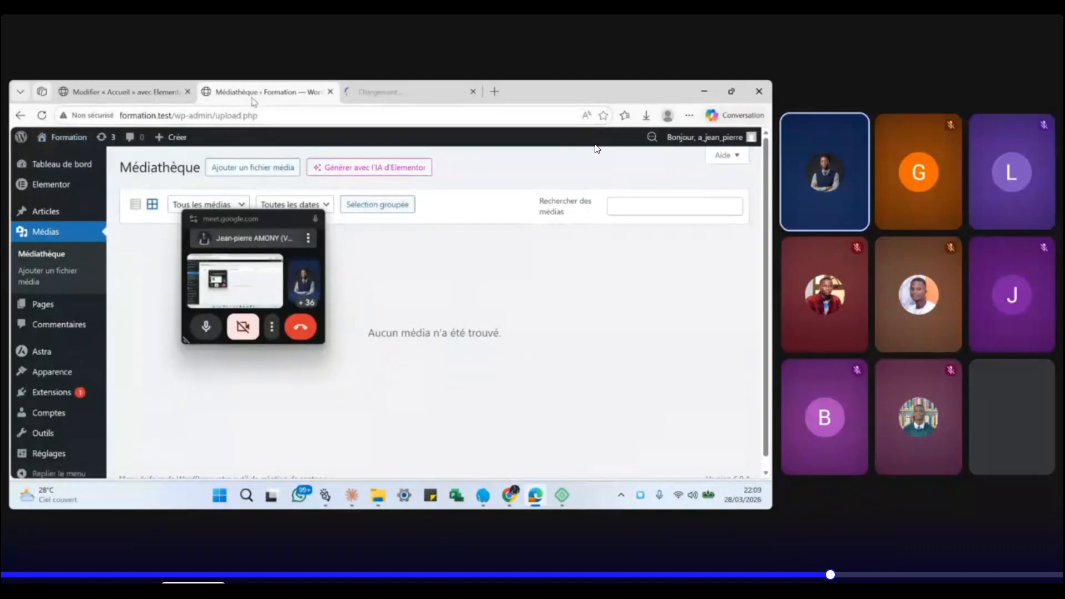
left_click_drag(255, 92, 114, 92)
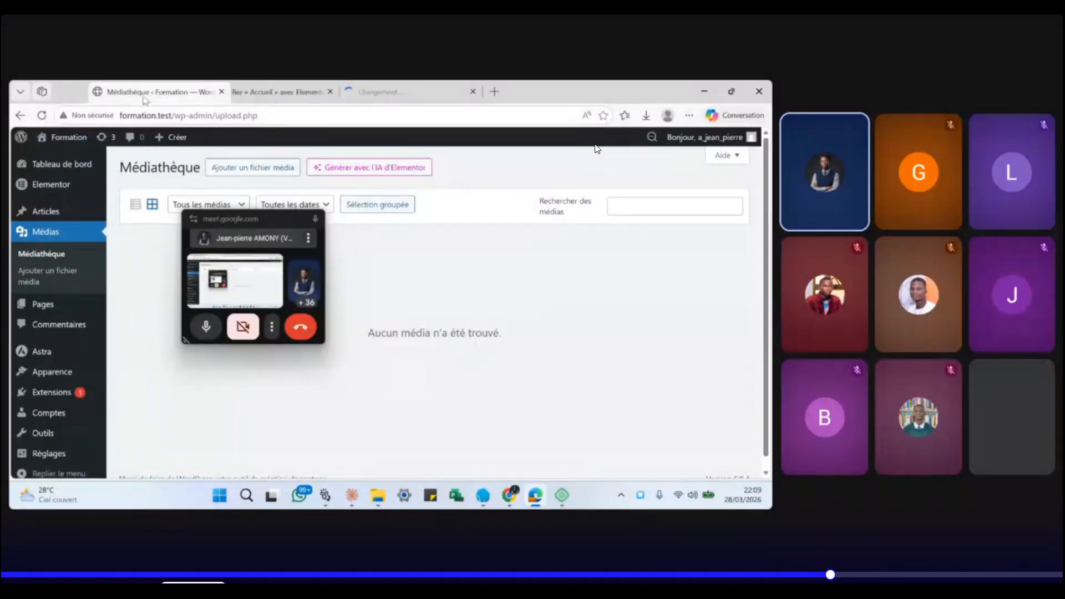
- Check the N2 flyer on the live homepage, then go back to the Accueil editor
left_click(369, 90)
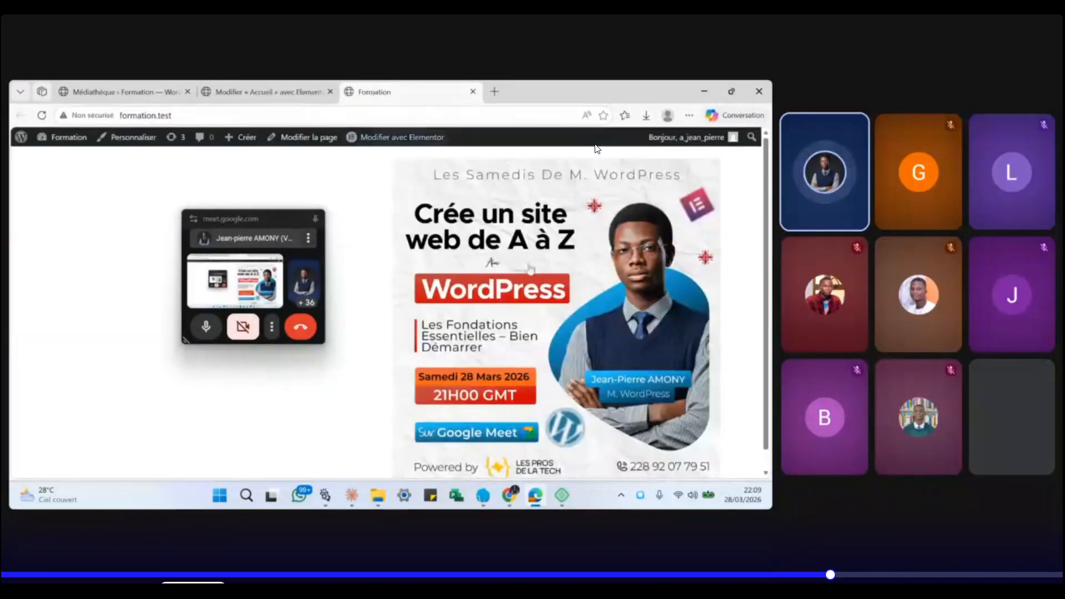
scroll(589, 314, "down", 1)
scroll(589, 314, "up", 1)
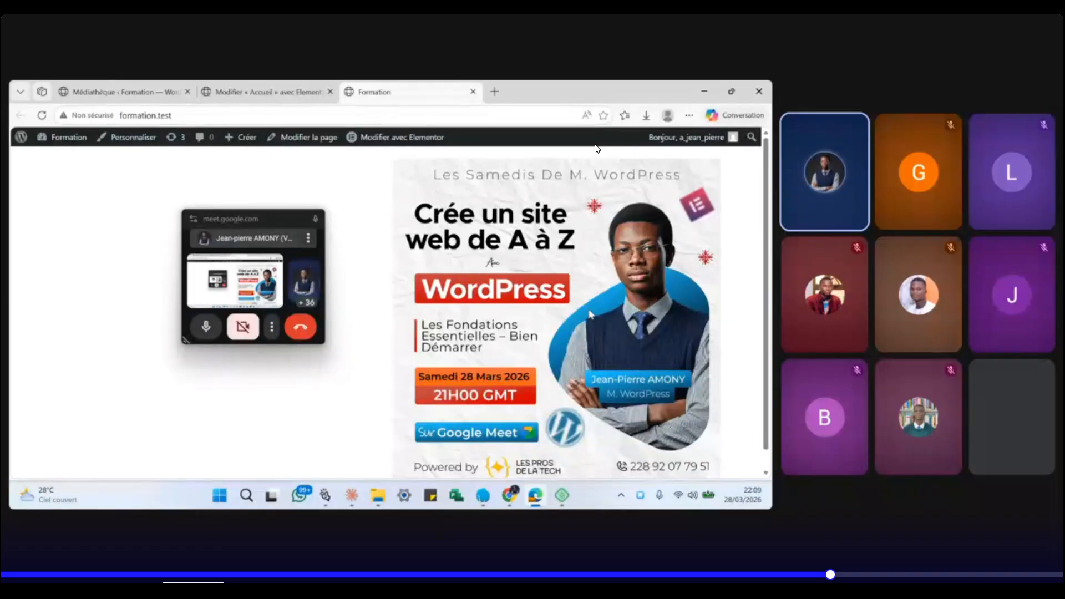
left_click(246, 90)
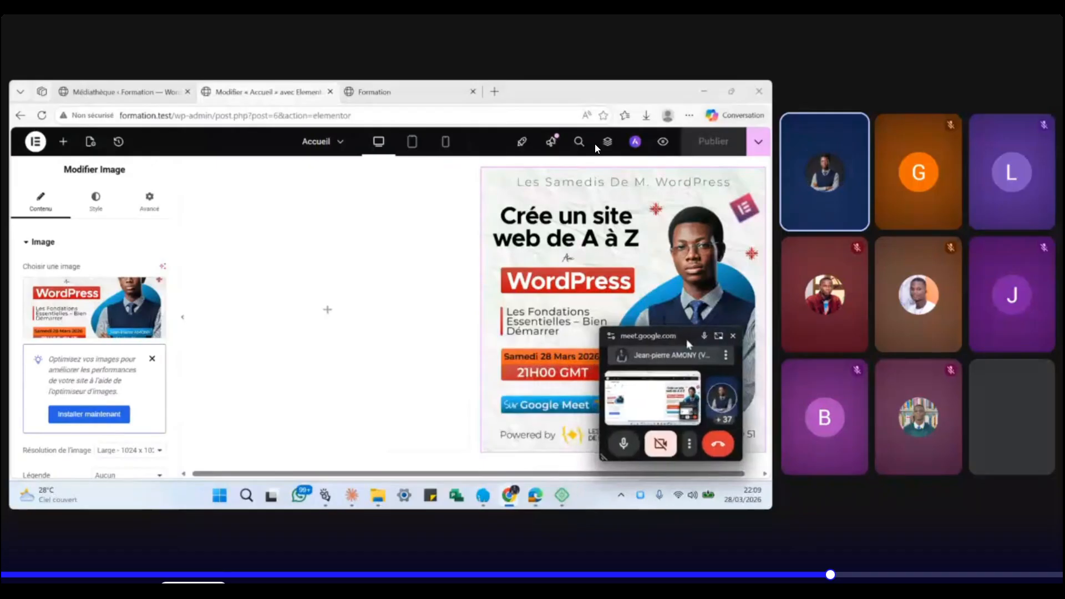
- Place a Titre heading and a lorem ipsum Éditeur de texte block left of the N2 flyer
left_click(328, 310)
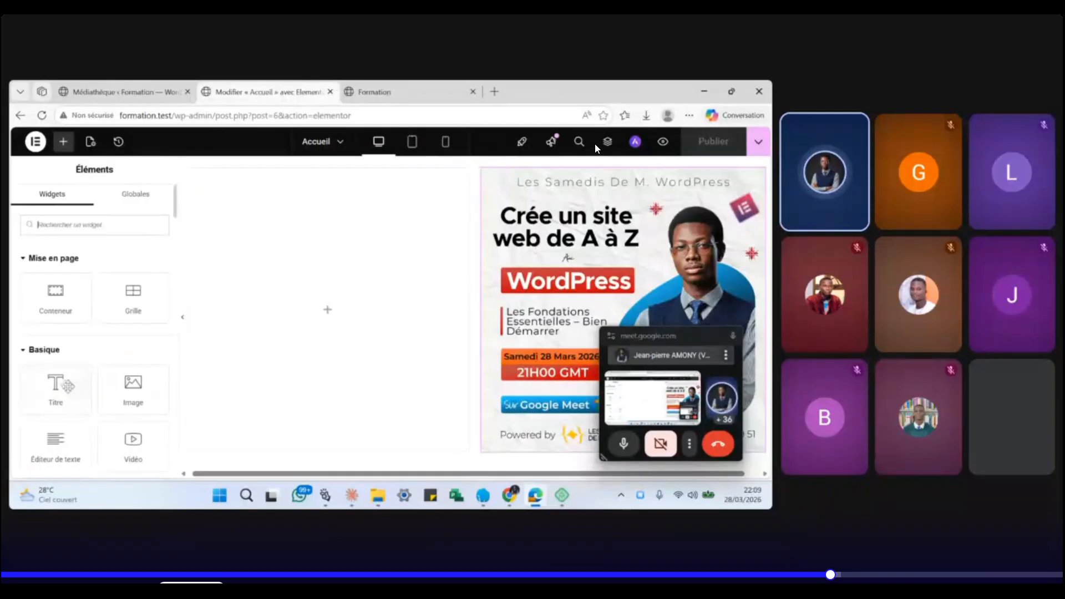
left_click_drag(55, 388, 316, 220)
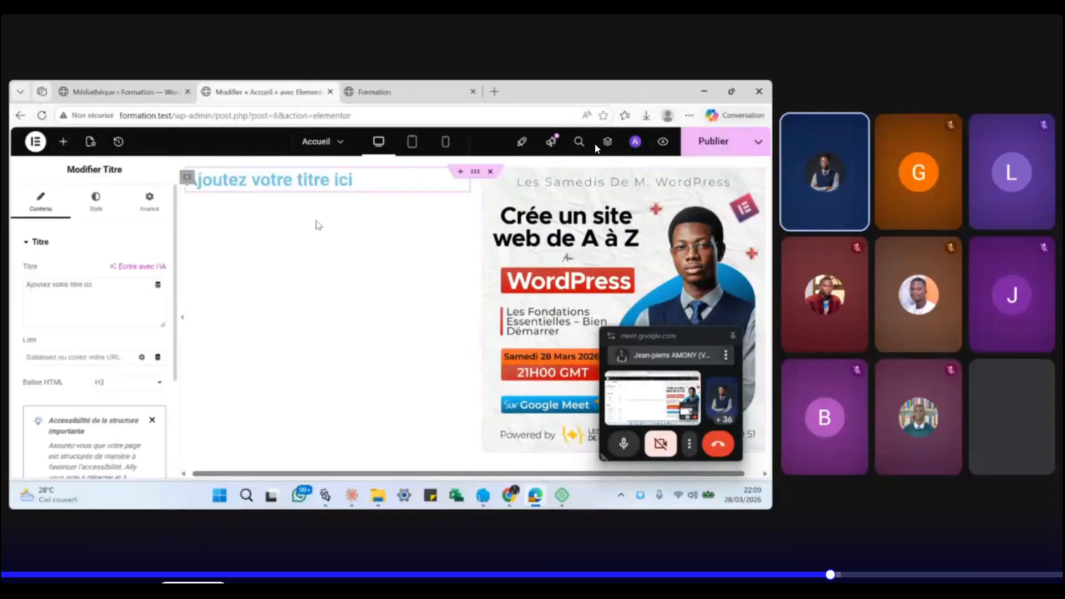
left_click(63, 146)
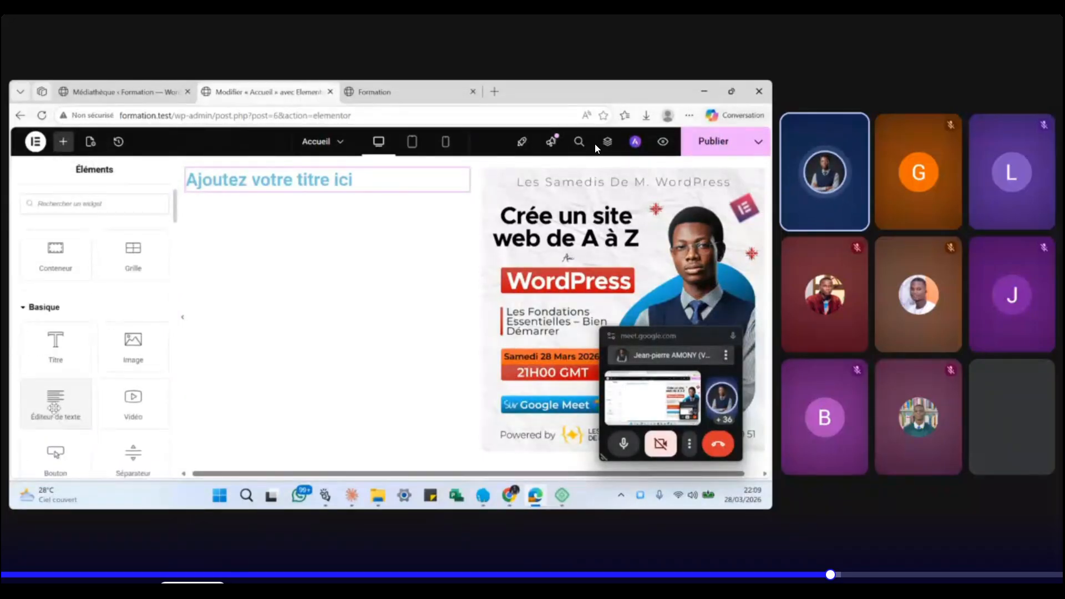
left_click_drag(54, 408, 336, 265)
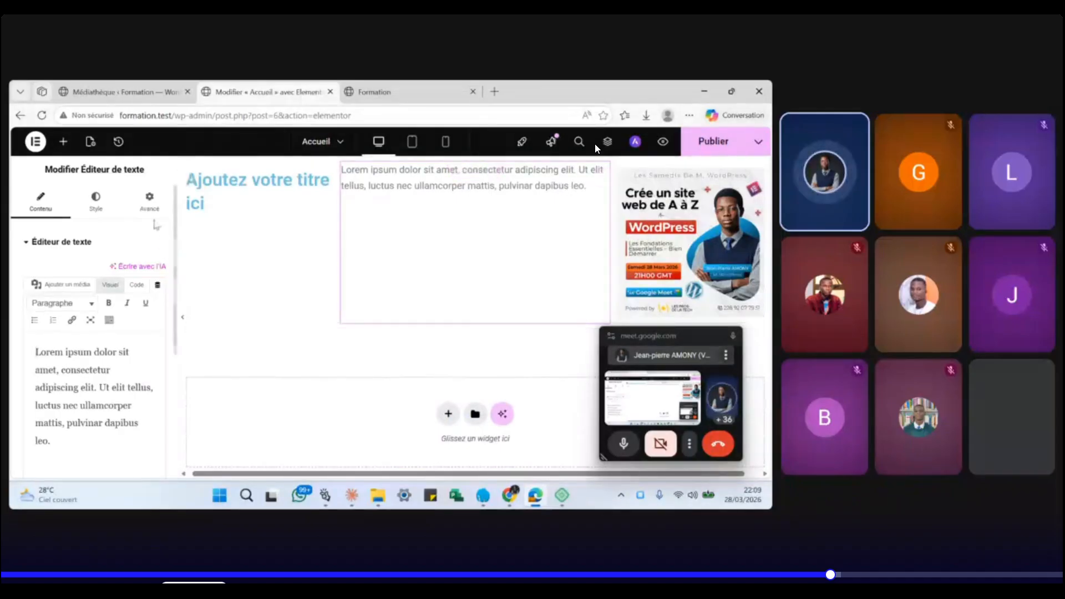
left_click(63, 142)
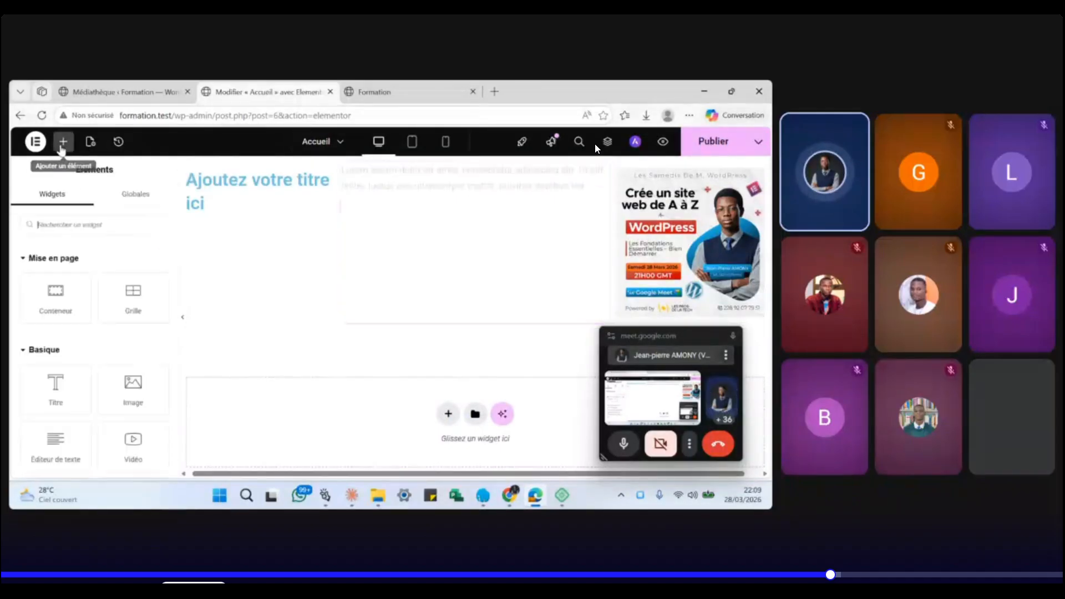
- Add a Cliquez ici Bouton widget beneath the placeholder heading and text
left_click_drag(53, 383, 547, 252)
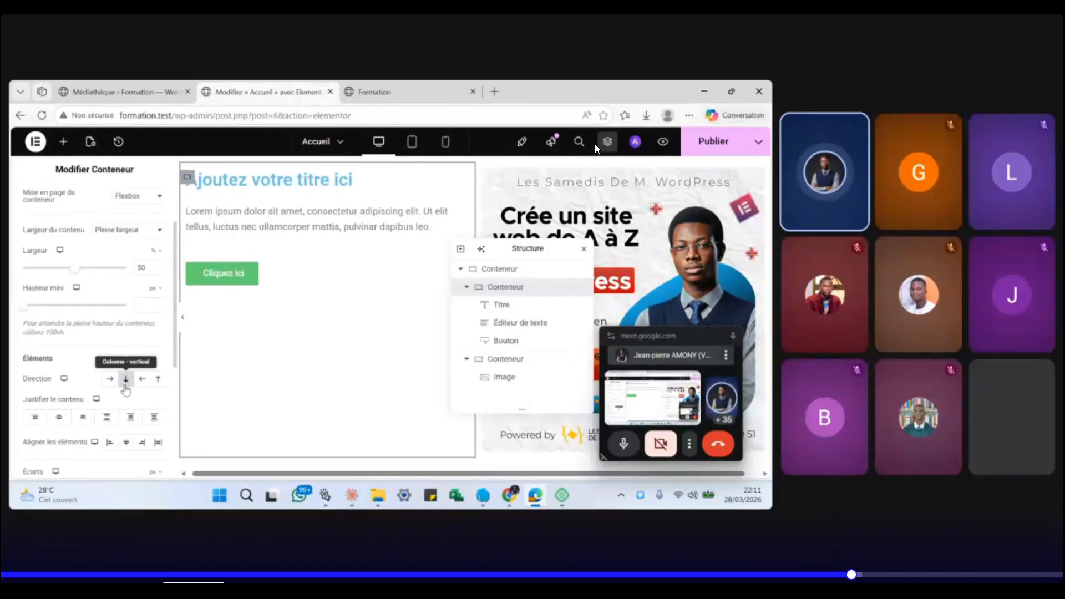
scroll(48, 351, "down", 2)
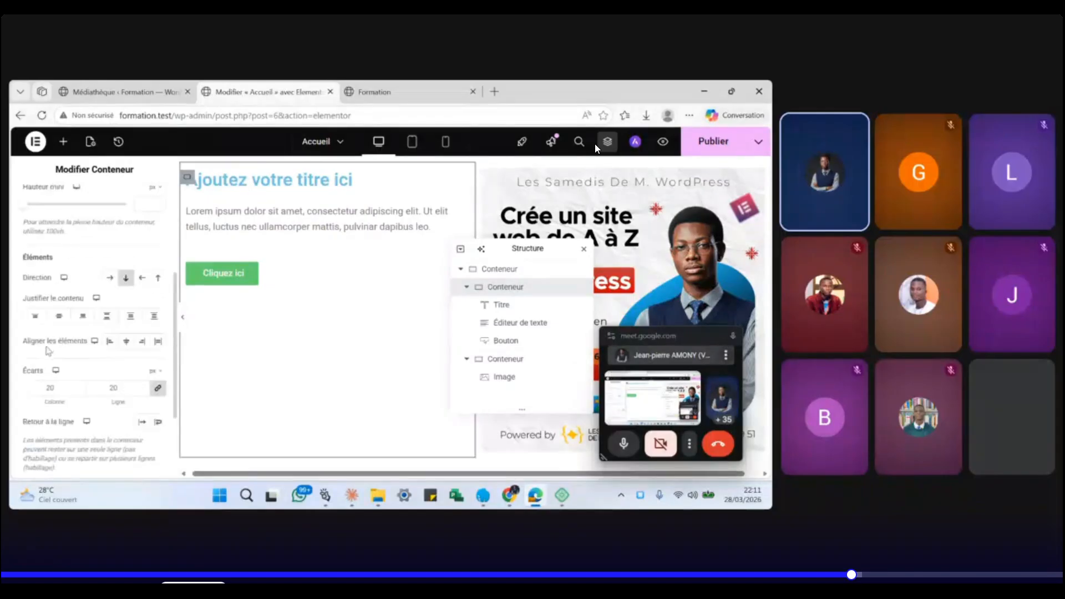
scroll(50, 347, "up", 5)
scroll(61, 328, "down", 3)
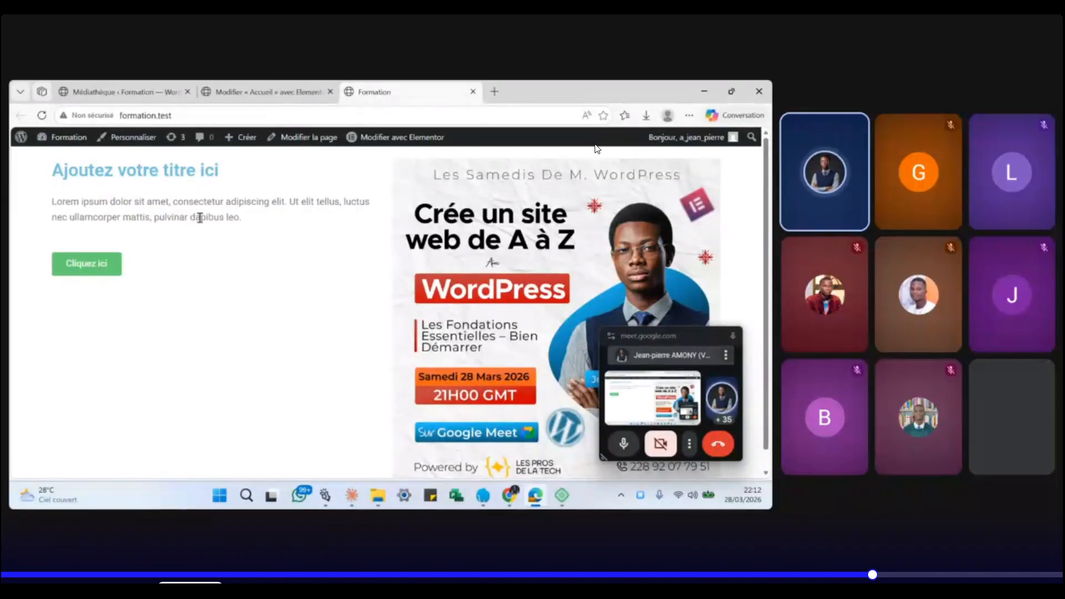
left_click_drag(53, 169, 233, 175)
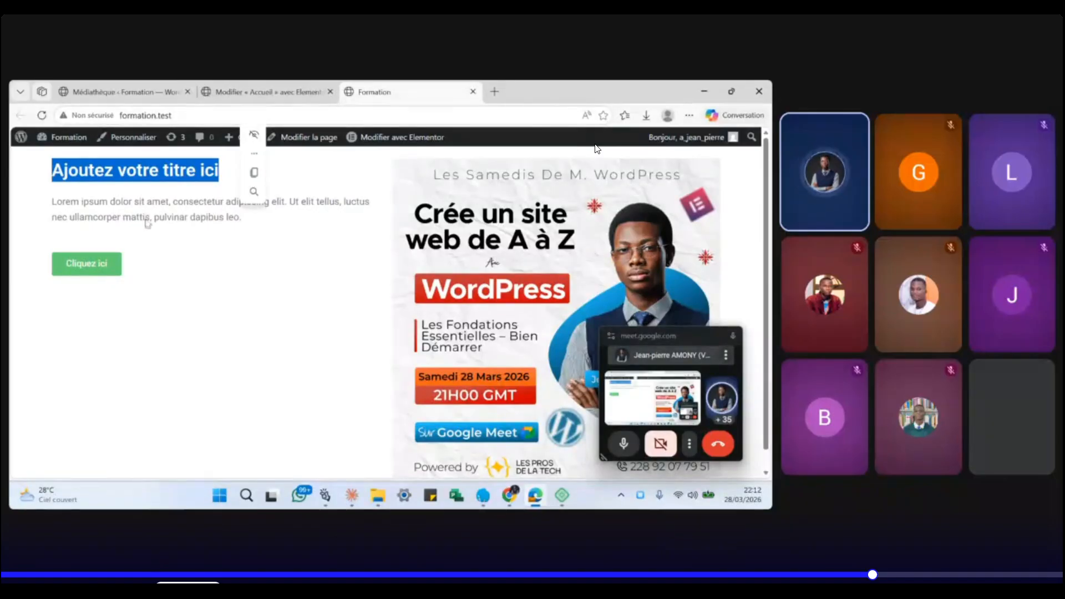
left_click(494, 90)
- Run a Bing search for 'lome' from the address bar
type("lom")
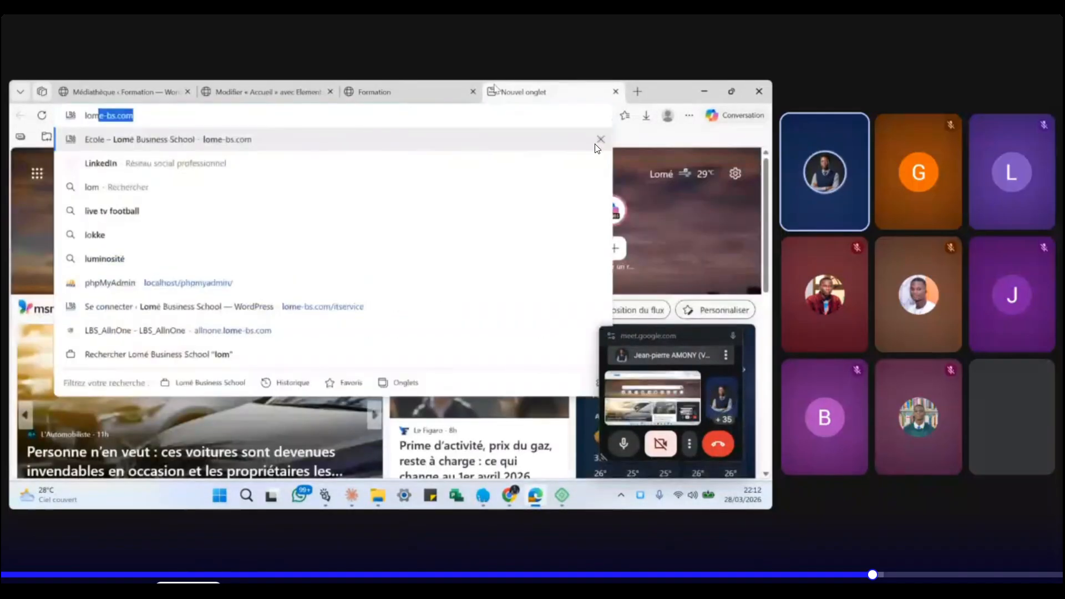
type("e")
key("Delete")
key("Return")
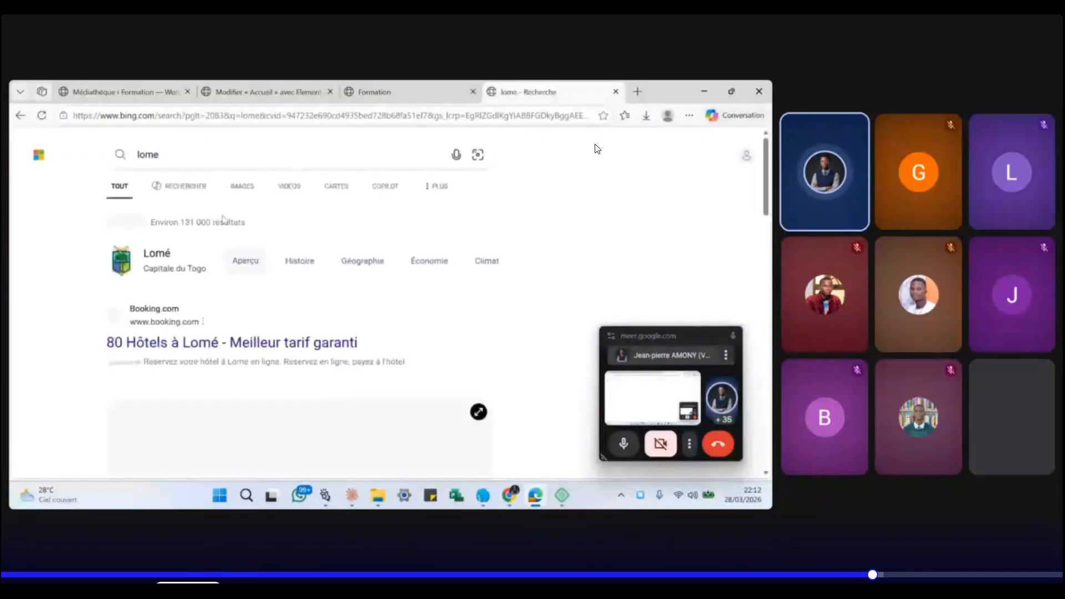
scroll(596, 149, "down", 5)
scroll(597, 148, "down", 3)
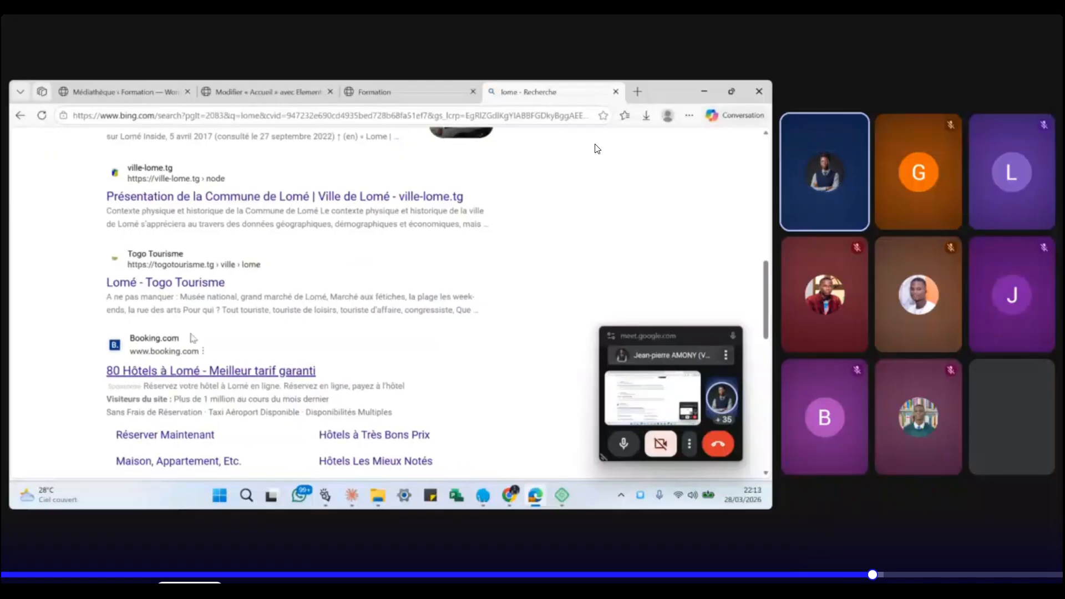
scroll(597, 148, "up", 10)
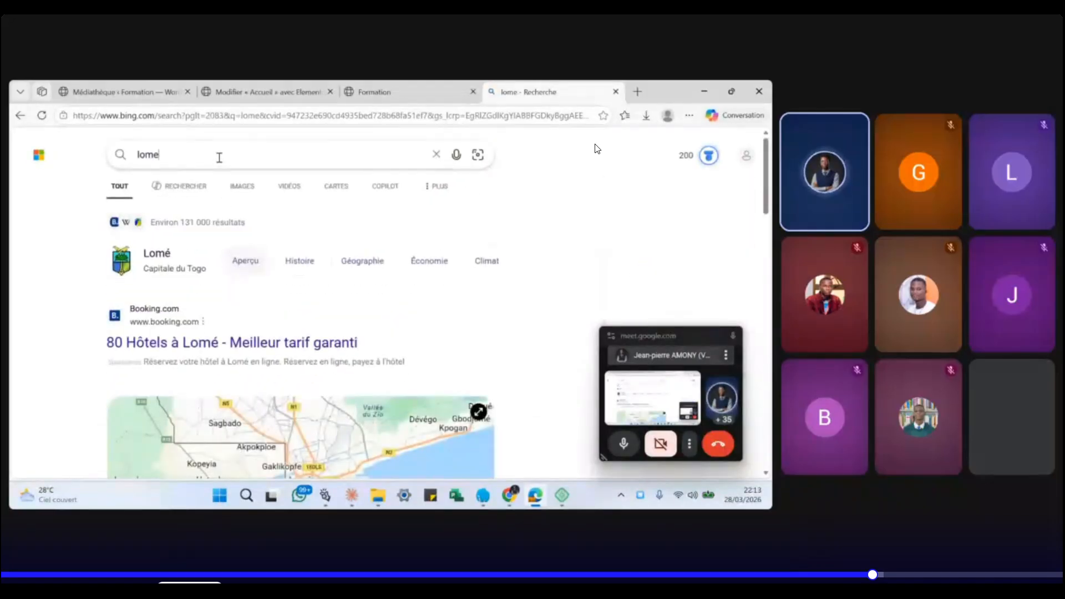
- Search 'lorem ipsum' and select the Copilot explanation text
left_click(224, 117)
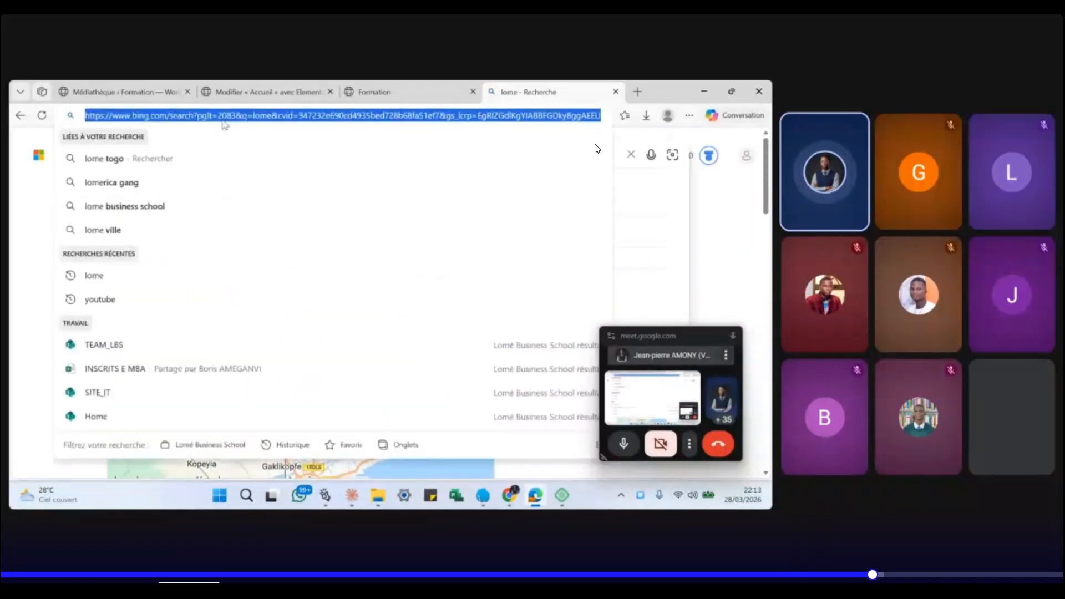
type("lorem ipsum")
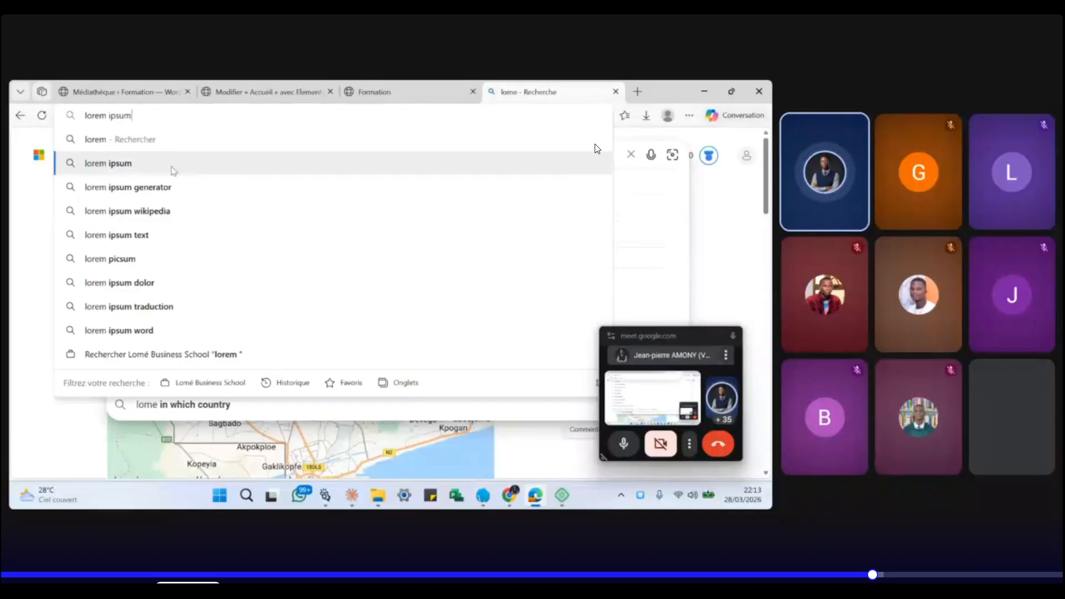
left_click(170, 164)
scroll(145, 326, "down", 1)
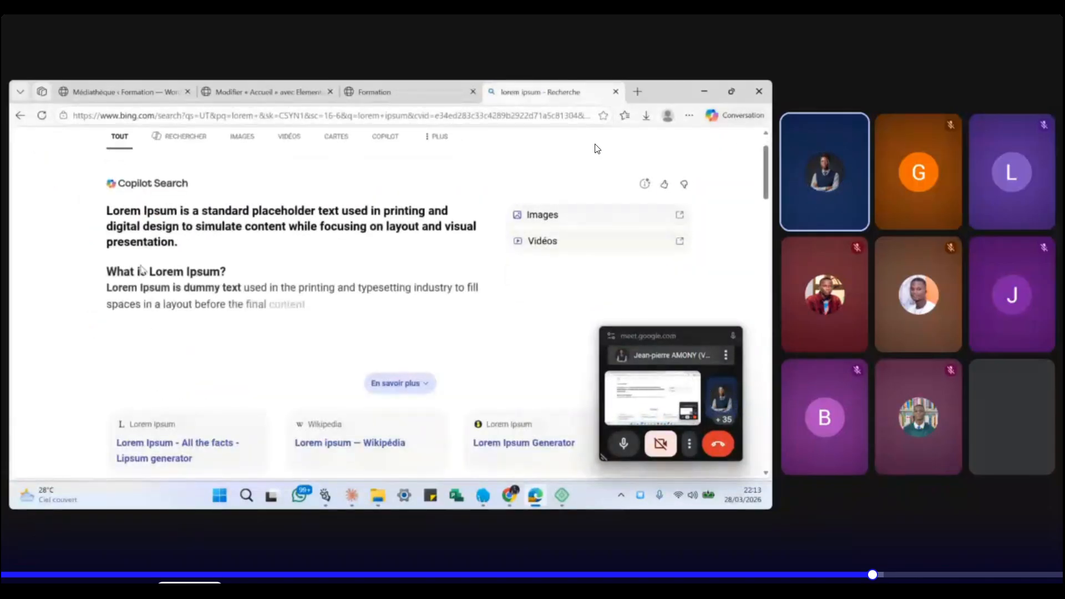
left_click_drag(108, 211, 495, 339)
key("ctrl+c")
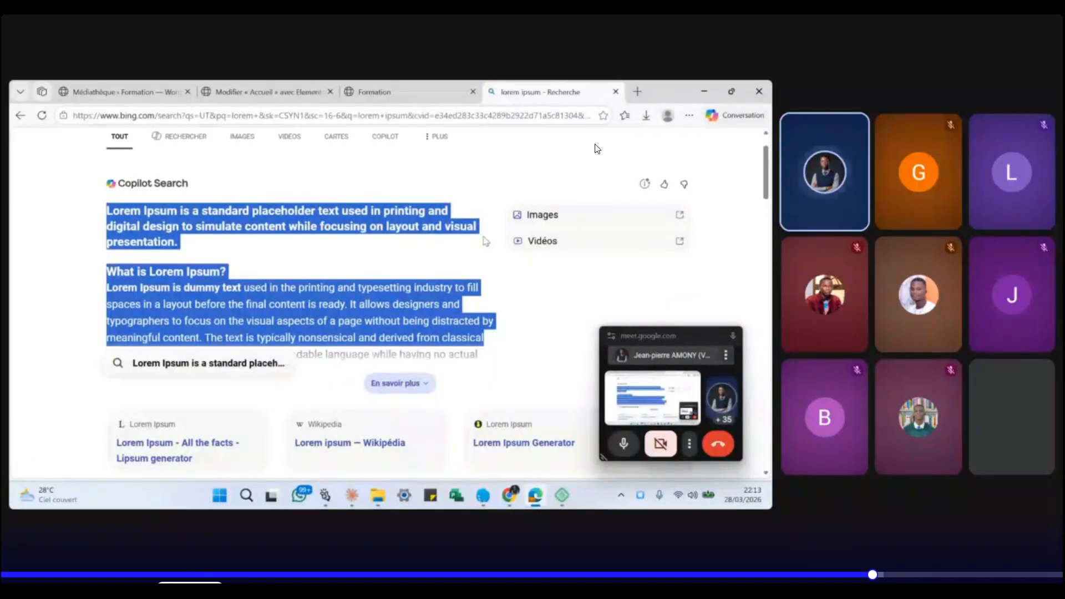
left_click(262, 93)
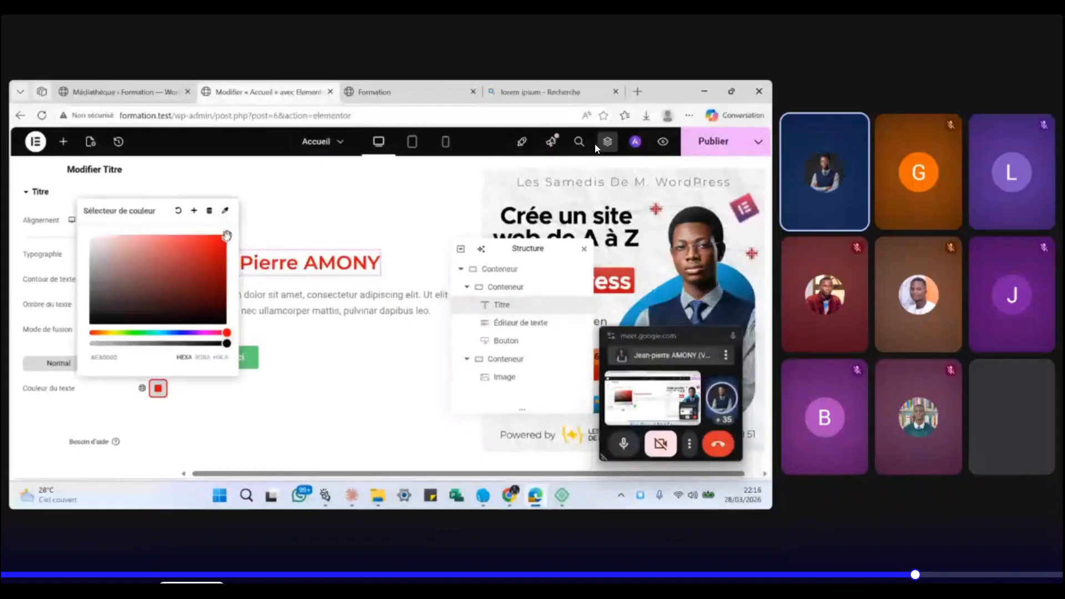
left_click(165, 390)
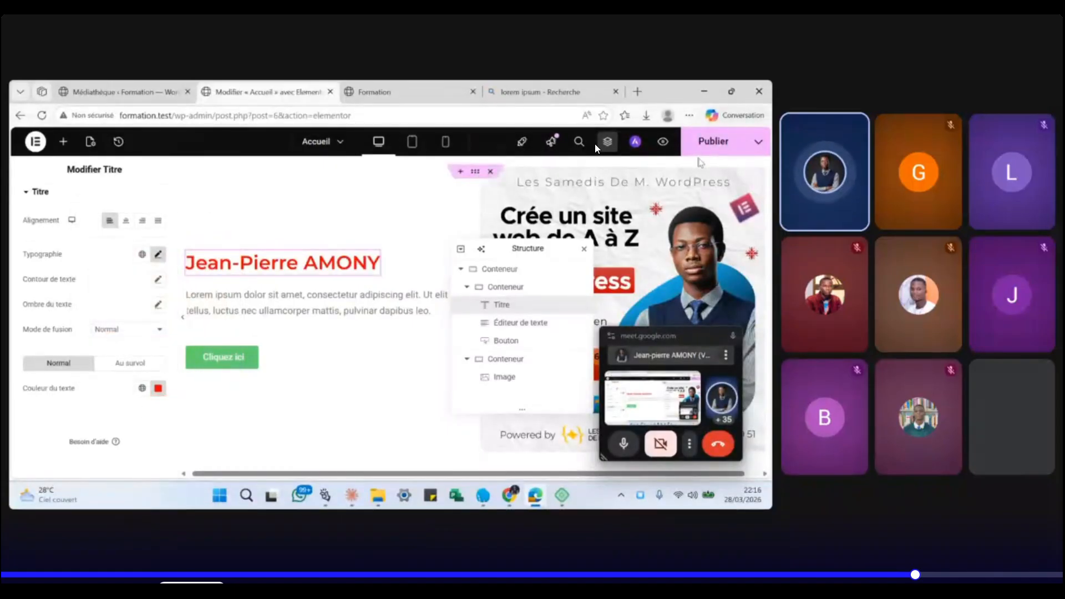
left_click(714, 149)
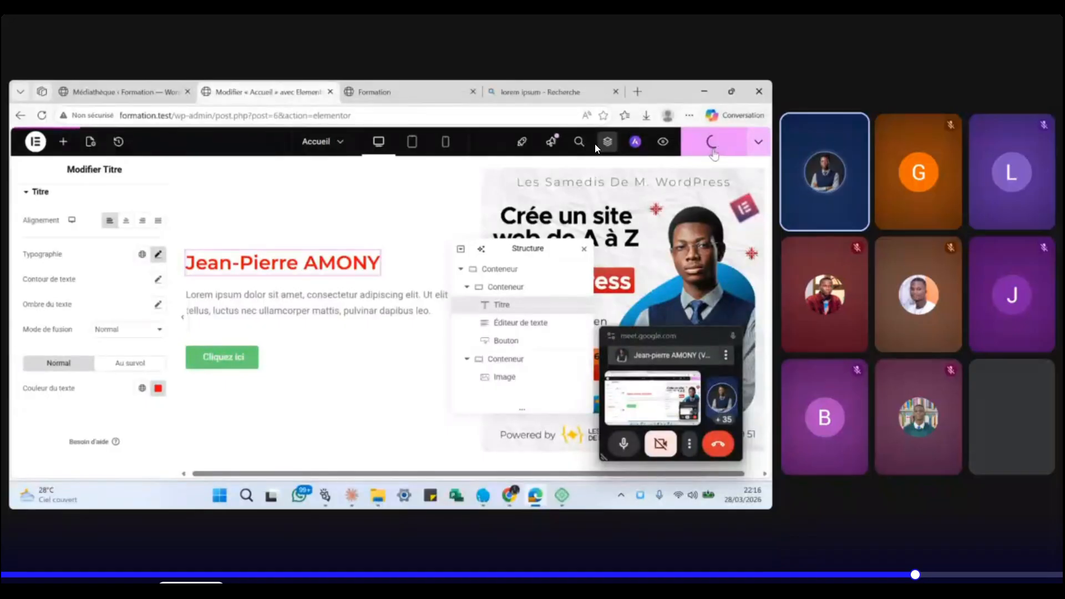
mouse_move(431, 92)
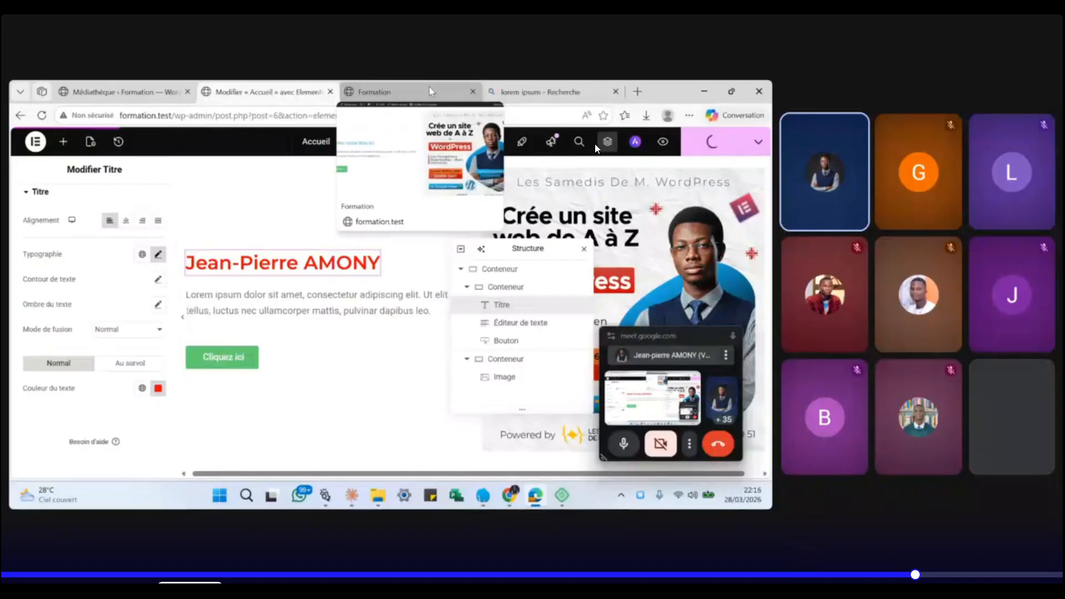
left_click(431, 92)
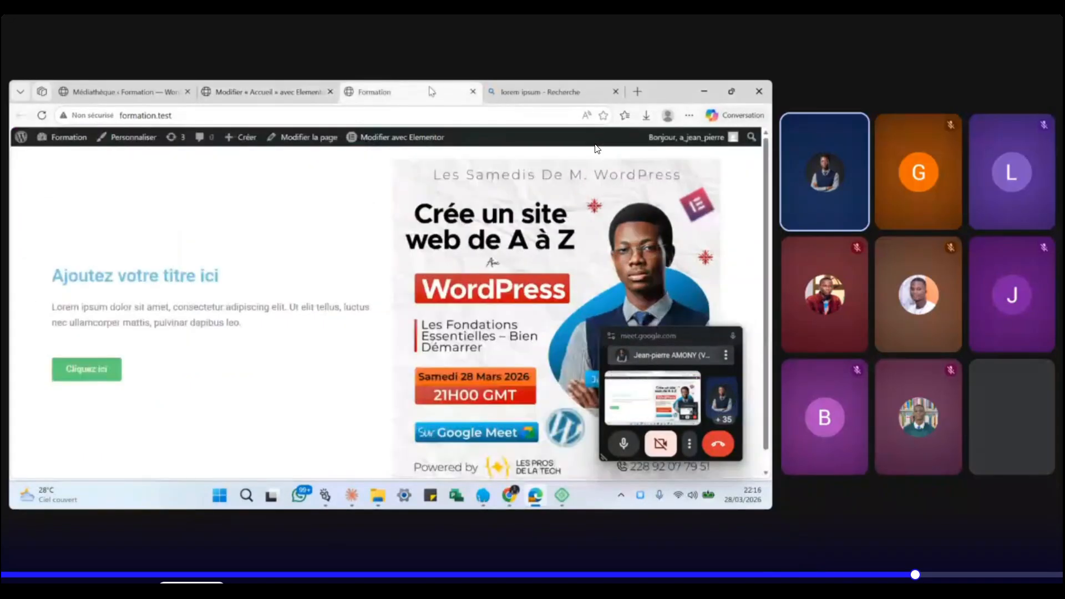
left_click(41, 115)
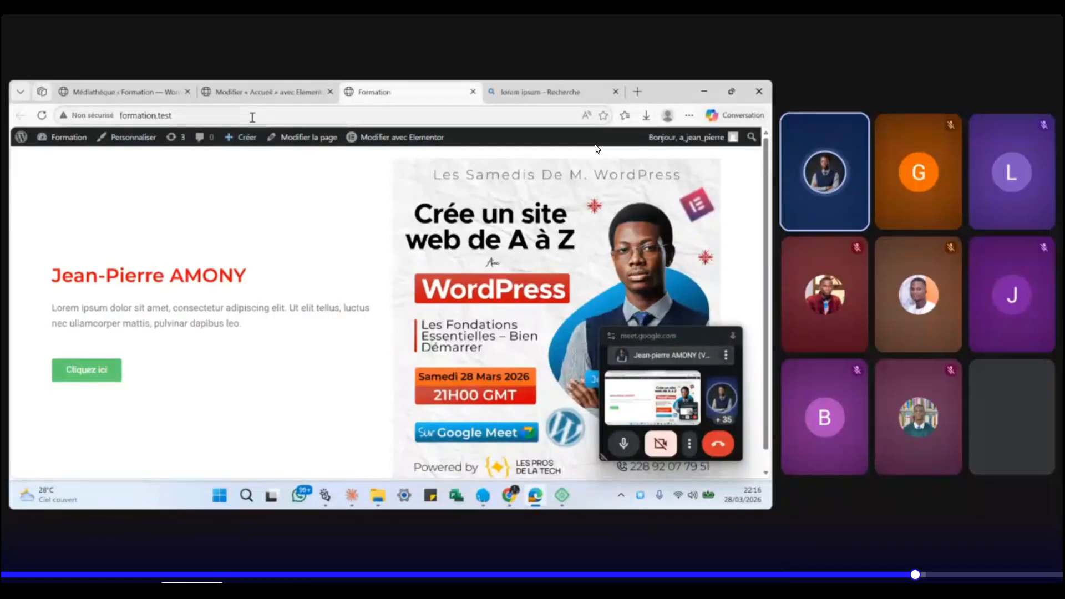
left_click(247, 96)
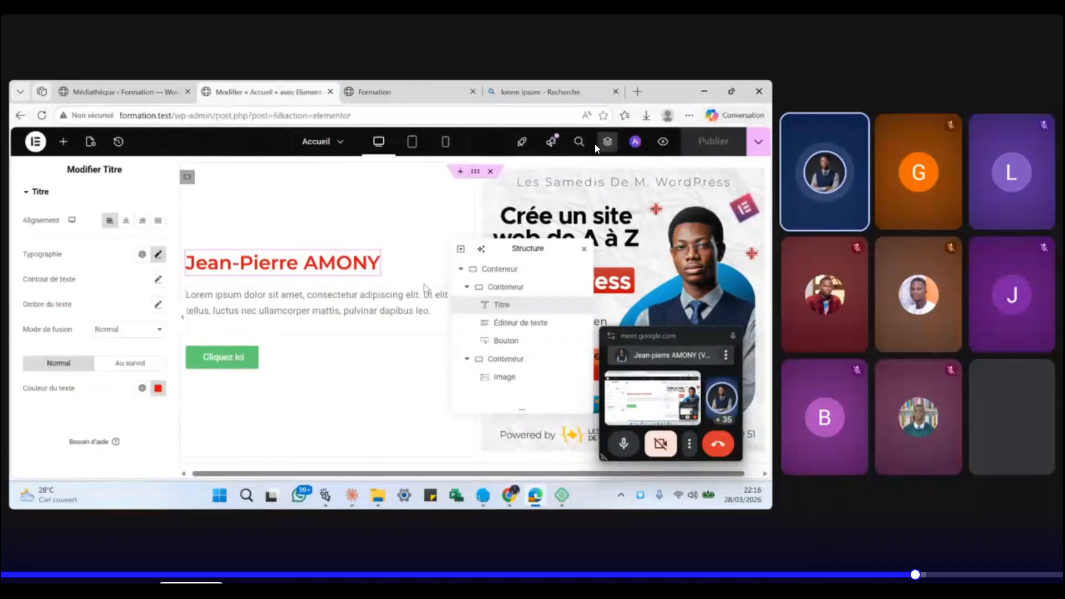
- Replace the paragraph's content with the longer Lorem Ipsum text in Code view
left_click_drag(537, 249, 652, 184)
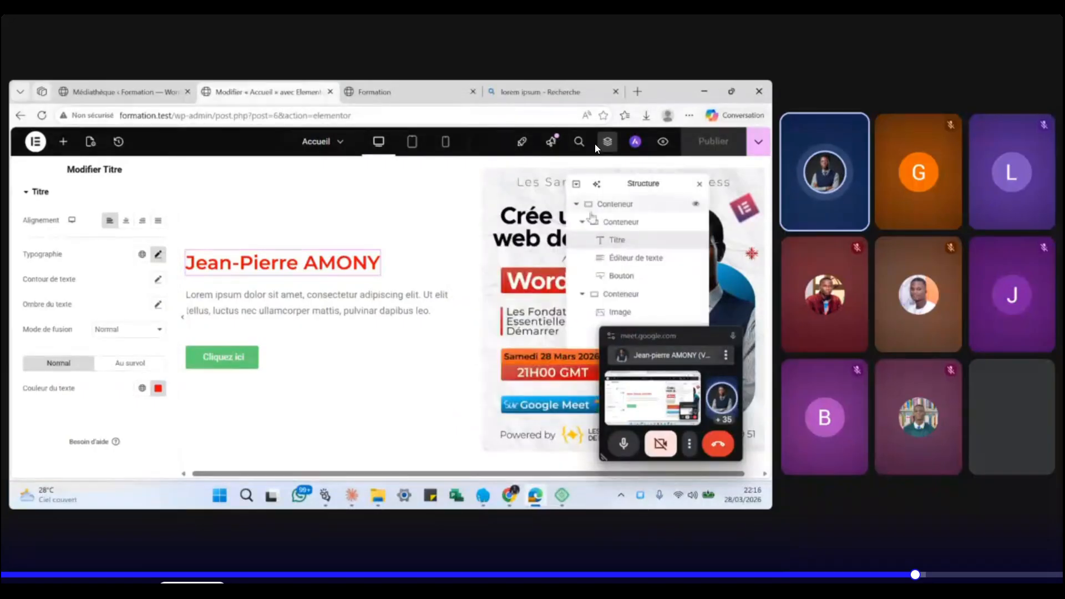
left_click(462, 302)
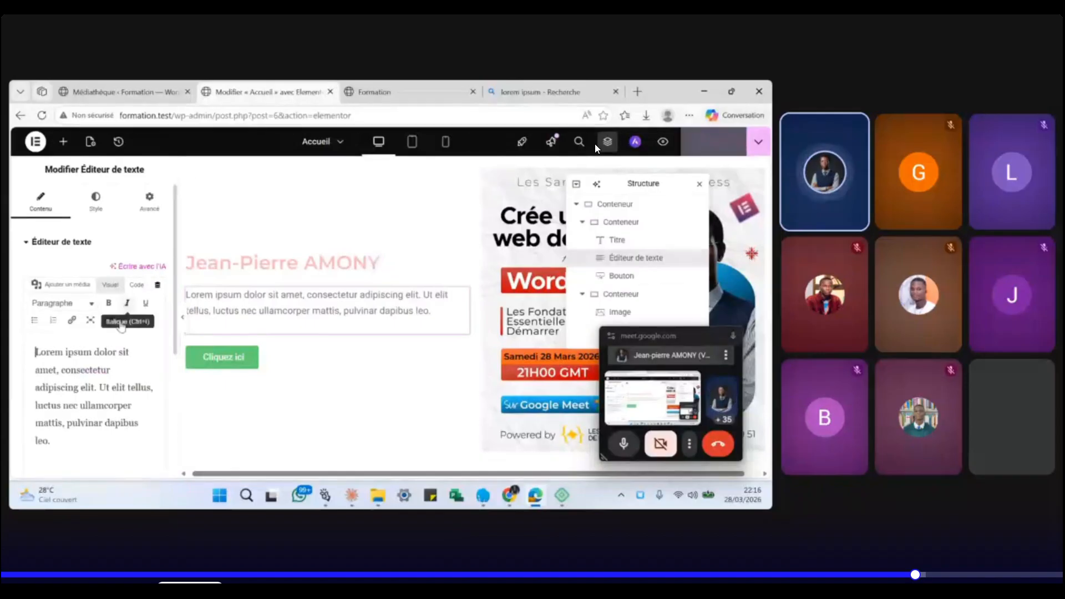
left_click(133, 285)
key("ctrl+a")
key("ctrl+v")
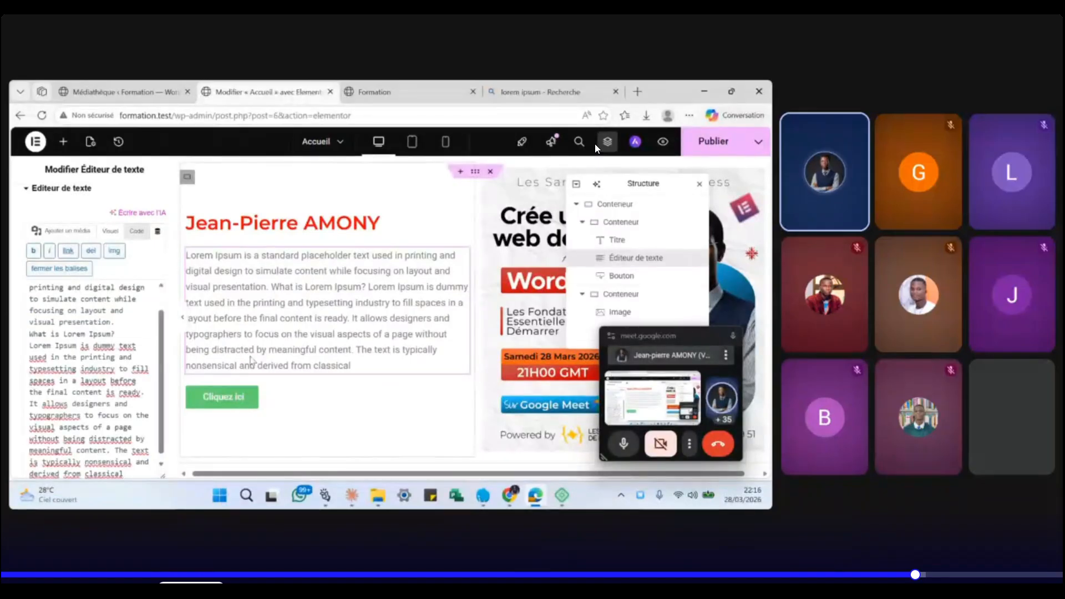
scroll(127, 319, "up", 3)
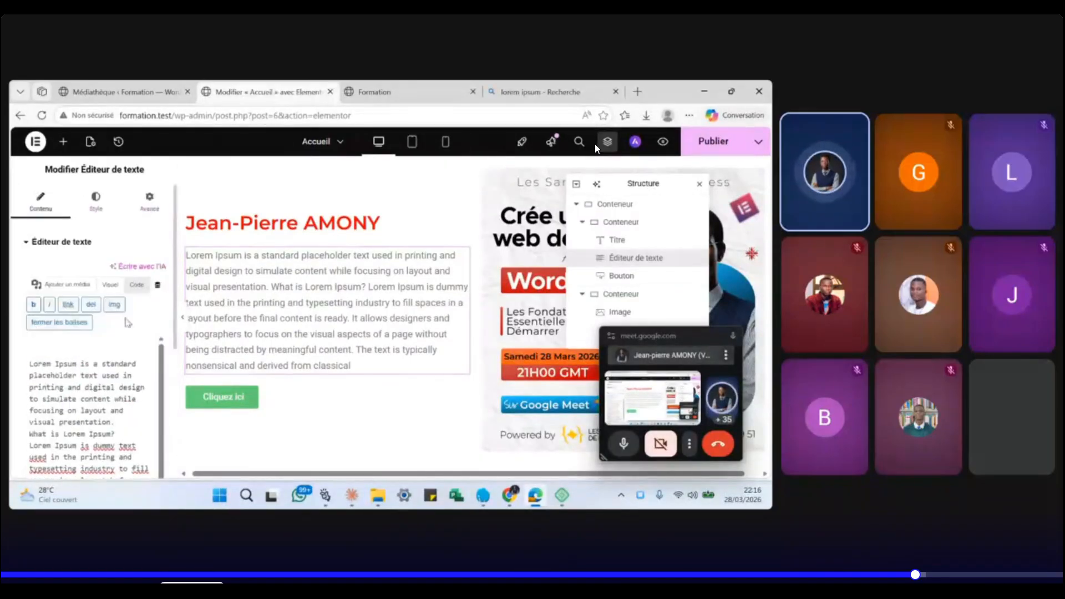
- Set the paragraph typography to Montserrat at 18 px
left_click(94, 203)
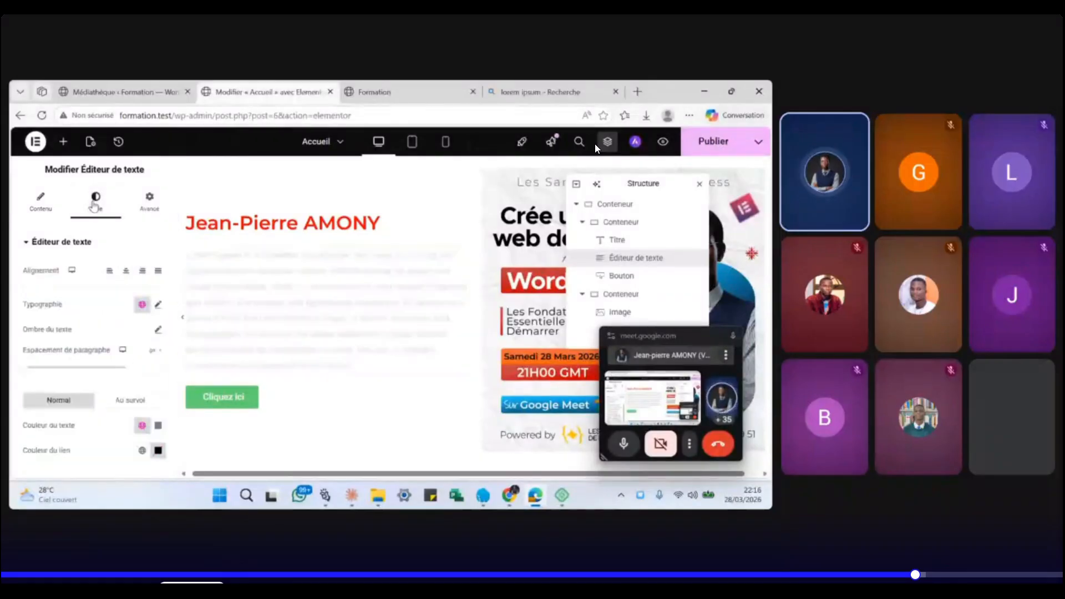
left_click(158, 305)
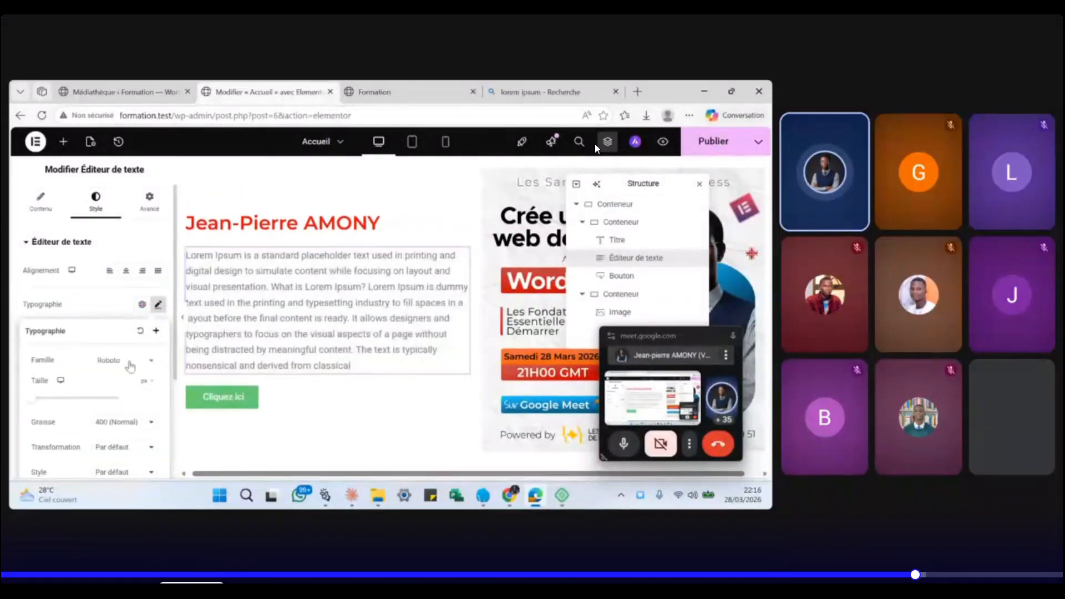
left_click(130, 363)
type("MON")
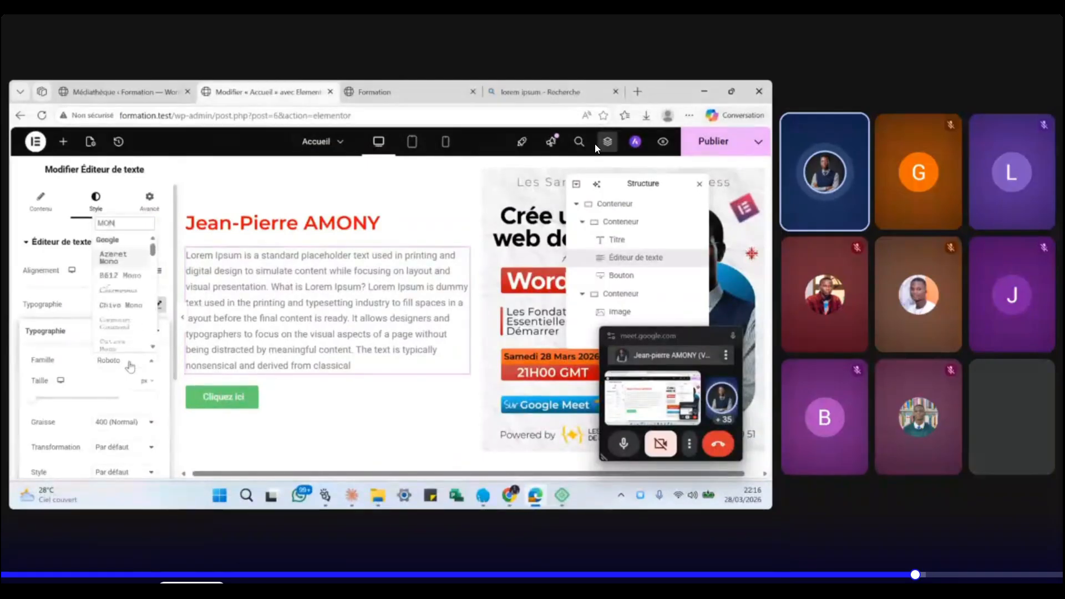
type("TS")
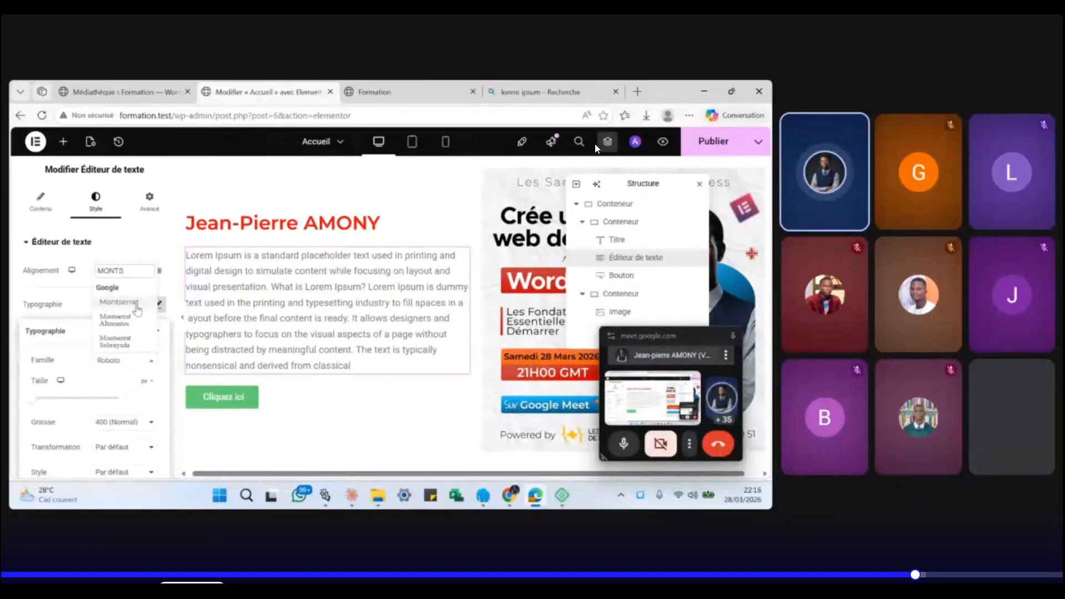
left_click(127, 303)
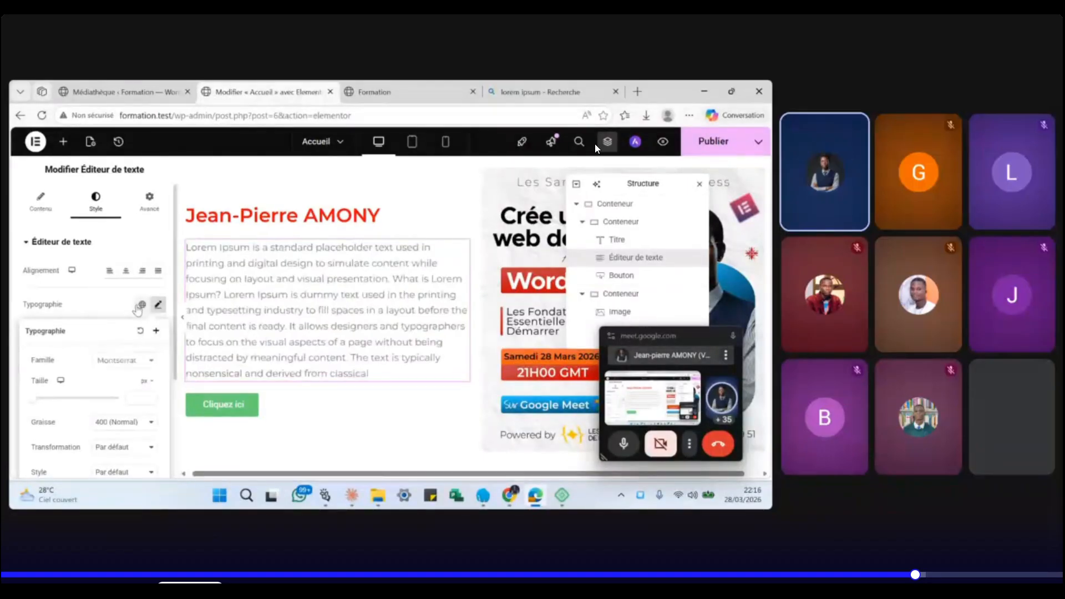
left_click(142, 399)
type("18")
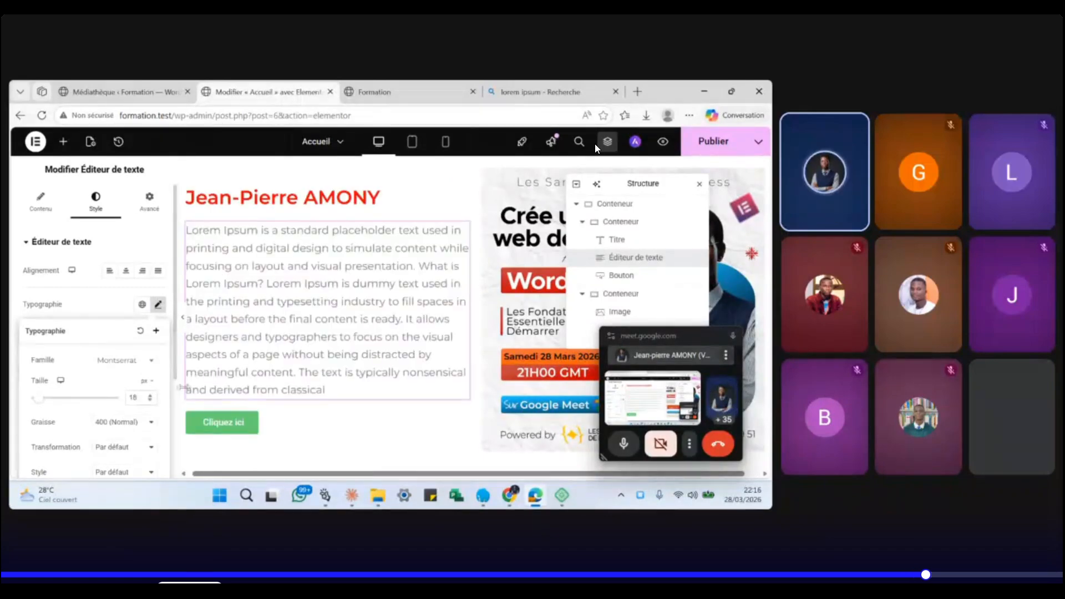
left_click(103, 311)
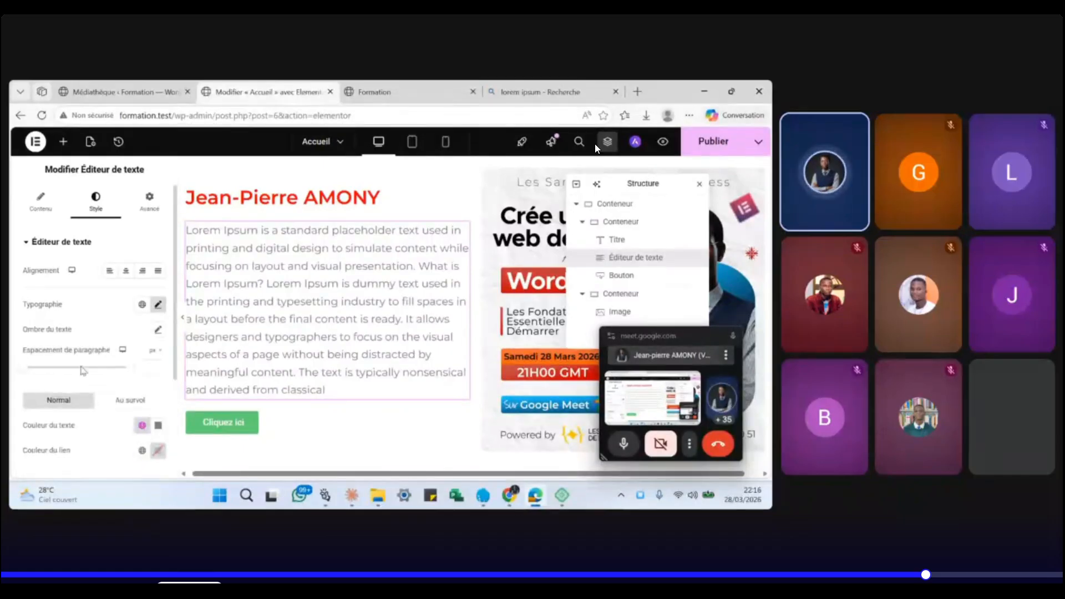
- Set paragraph spacing to 0, the text colour to black, and justify it
scroll(83, 369, "down", 1)
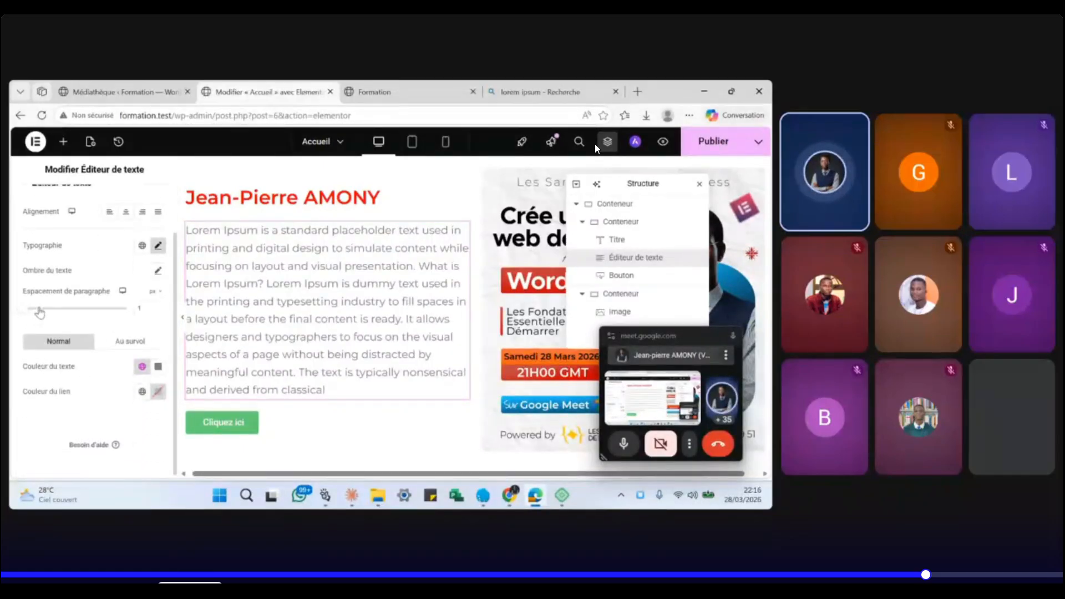
mouse_move(39, 311)
left_mouse_down()
mouse_move(93, 310)
mouse_move(24, 310)
left_mouse_up()
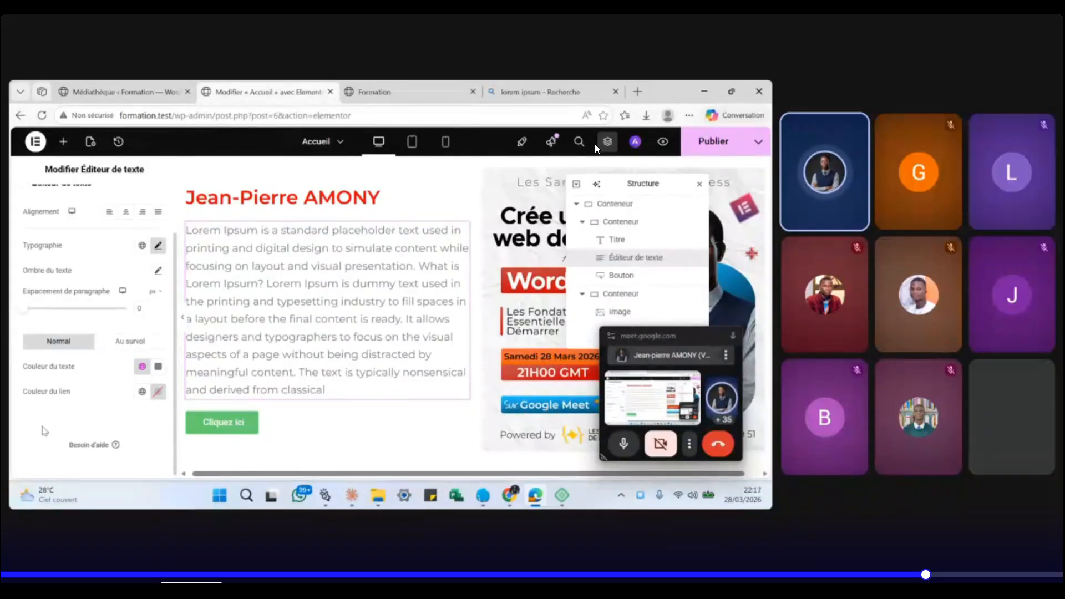
left_click(159, 367)
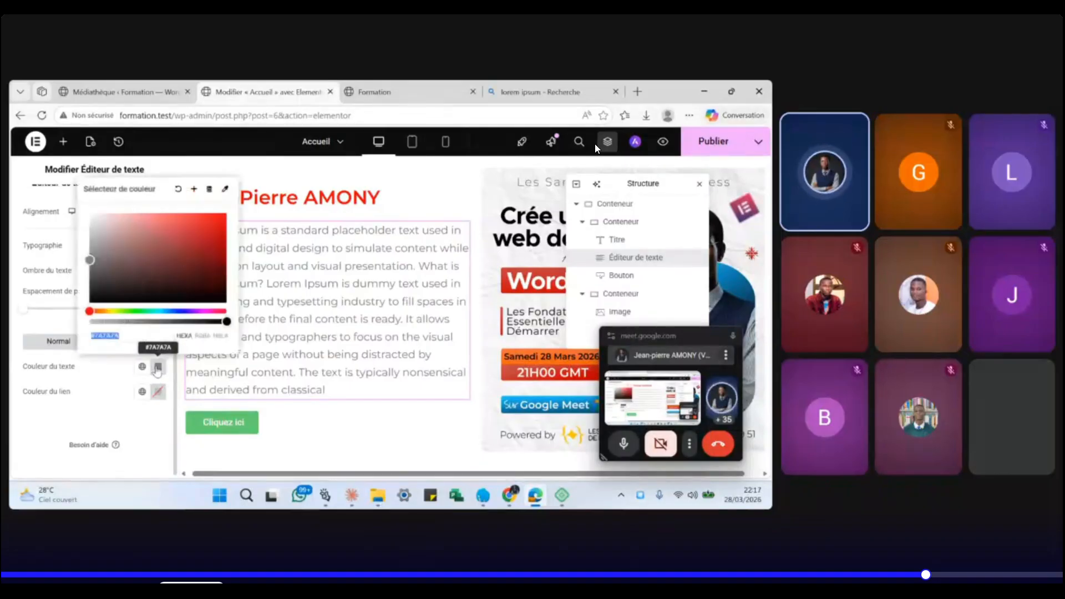
left_click_drag(93, 299, 82, 310)
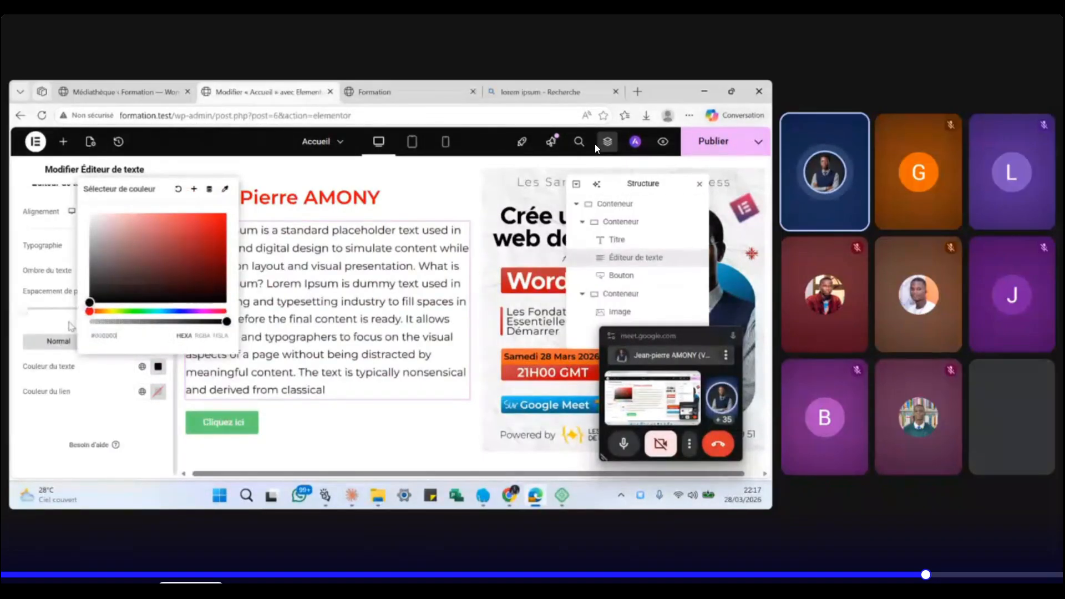
left_click(35, 427)
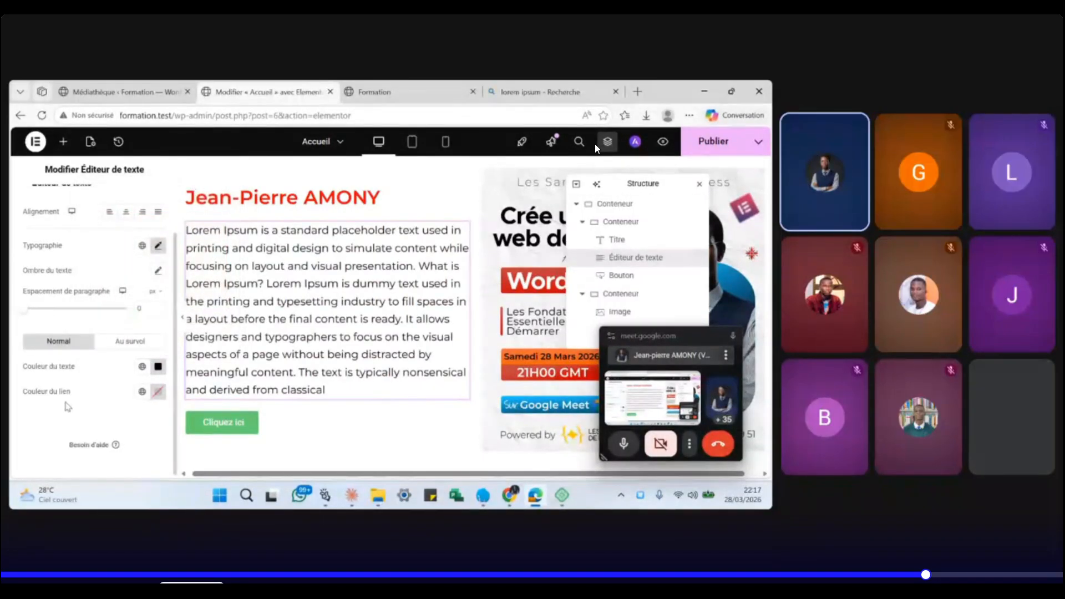
scroll(67, 406, "up", 2)
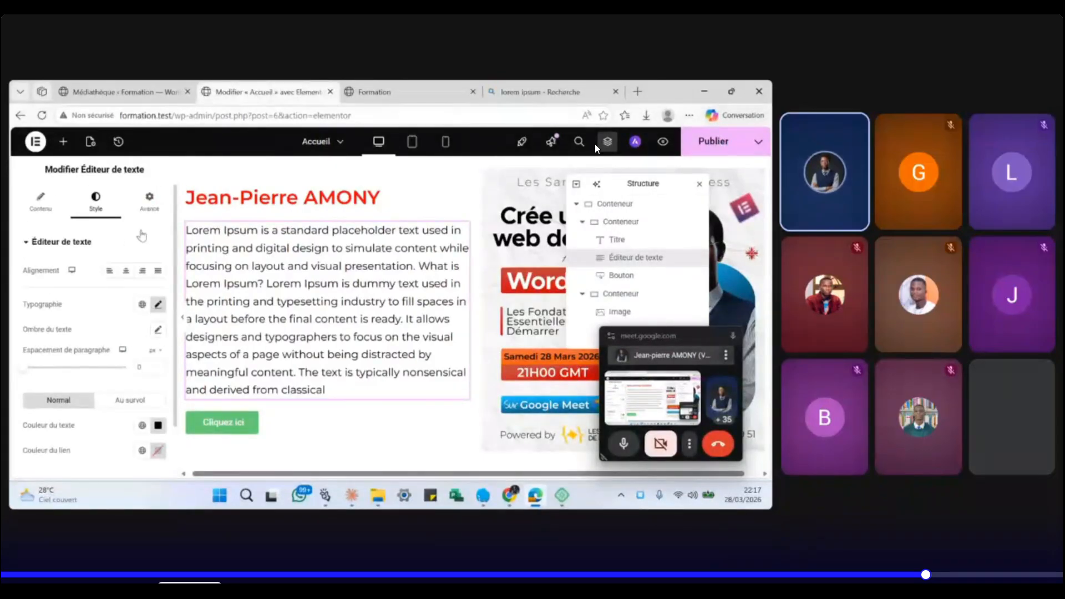
left_click(126, 271)
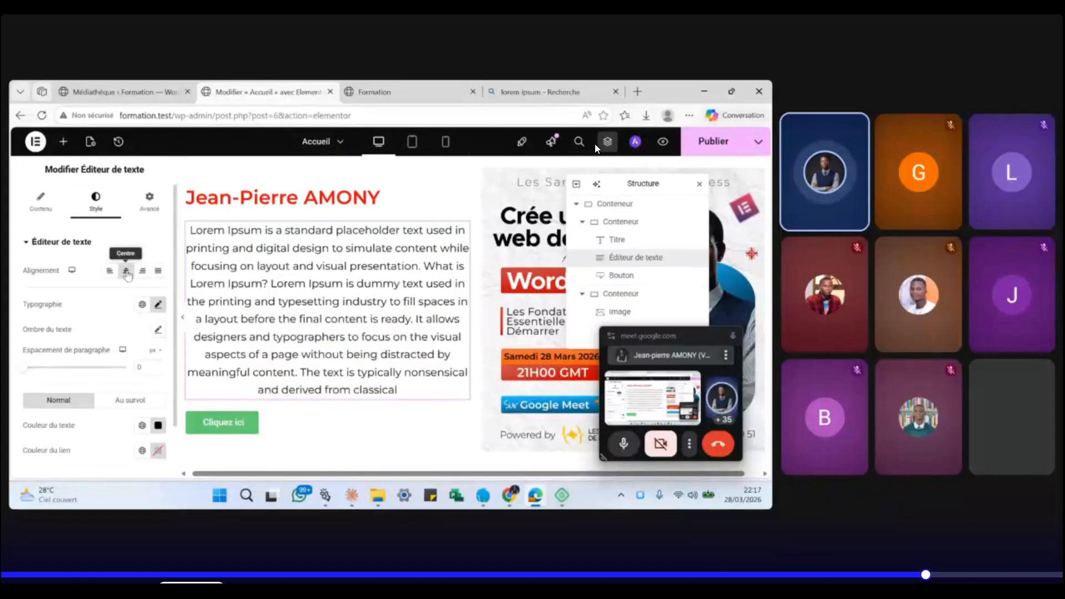
left_click(142, 271)
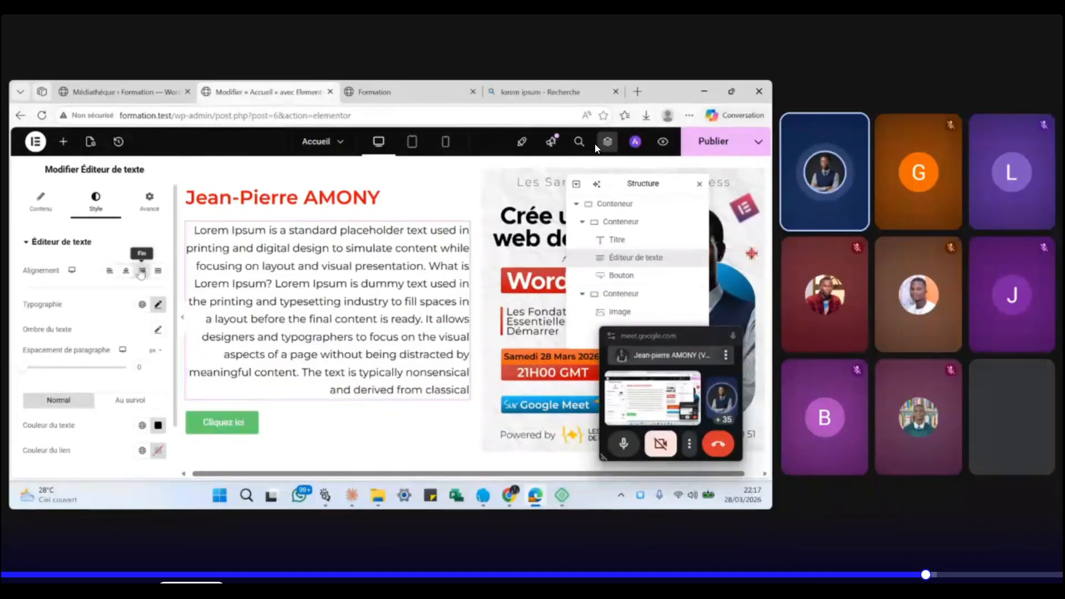
left_click(158, 272)
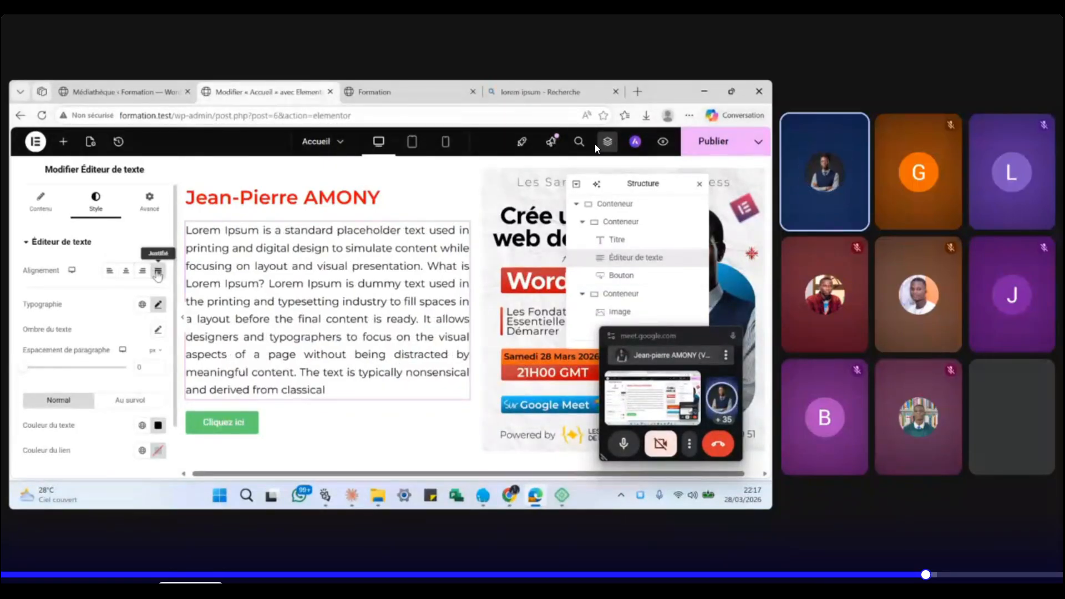
- Change the button label from 'Cliquez ici' to 'A propos de nous' and open the icon library
left_click(252, 428)
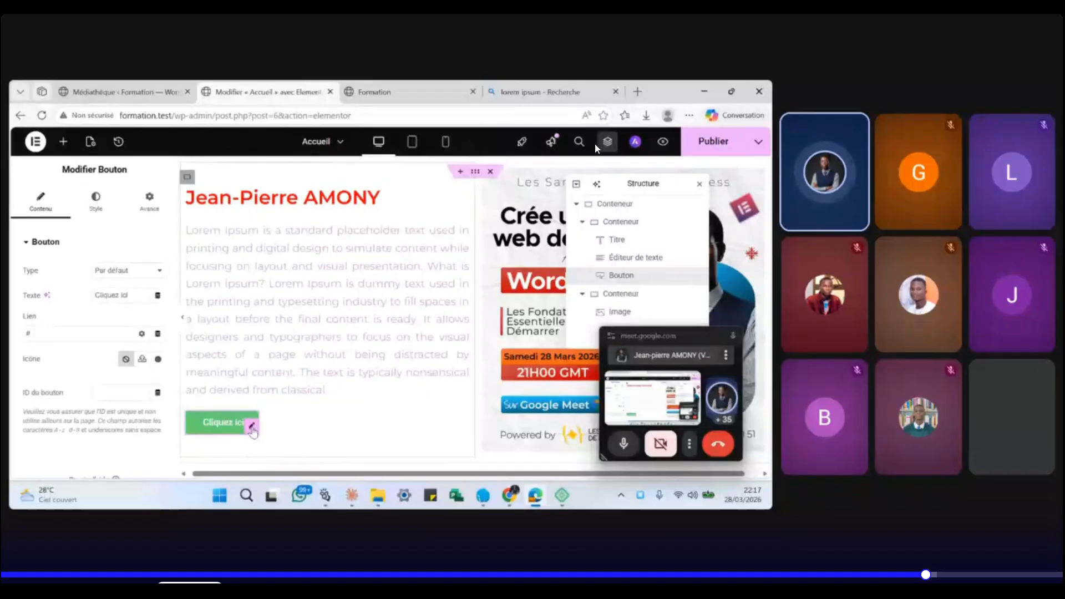
left_click_drag(128, 295, 74, 300)
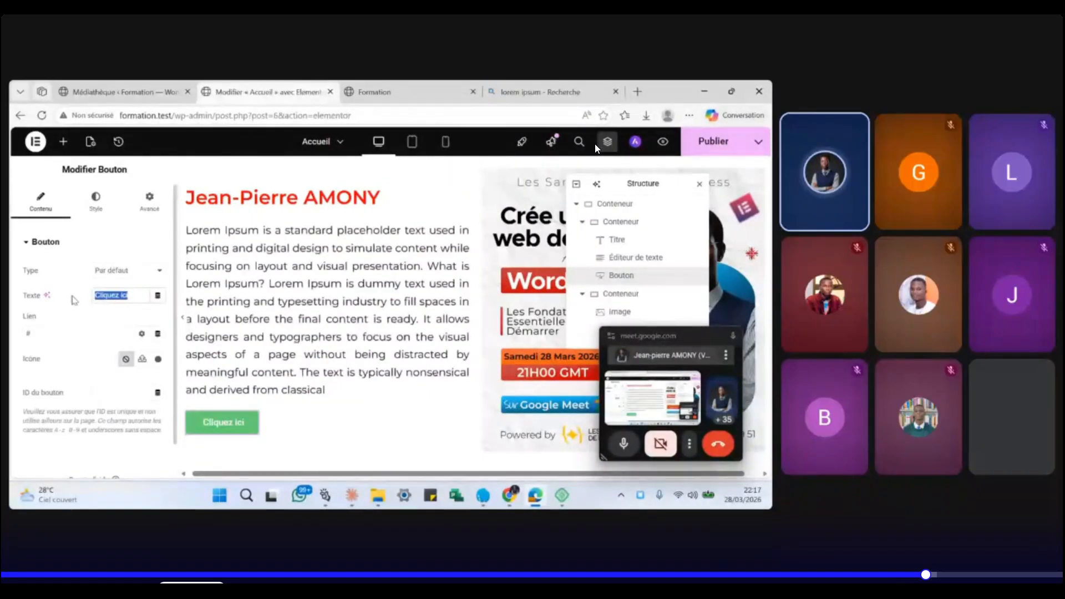
key("BackSpace")
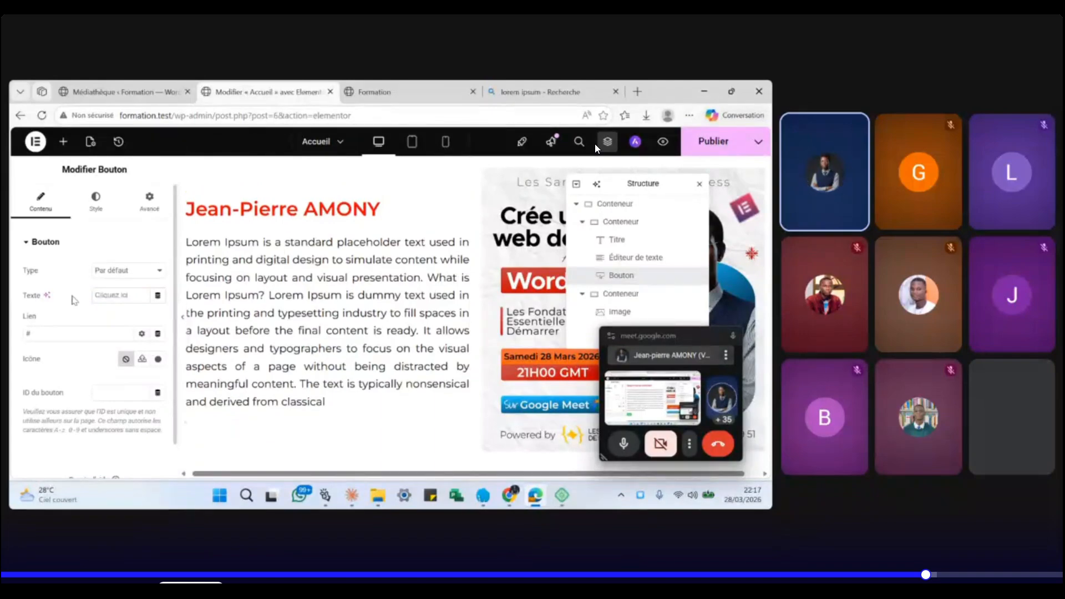
type("A")
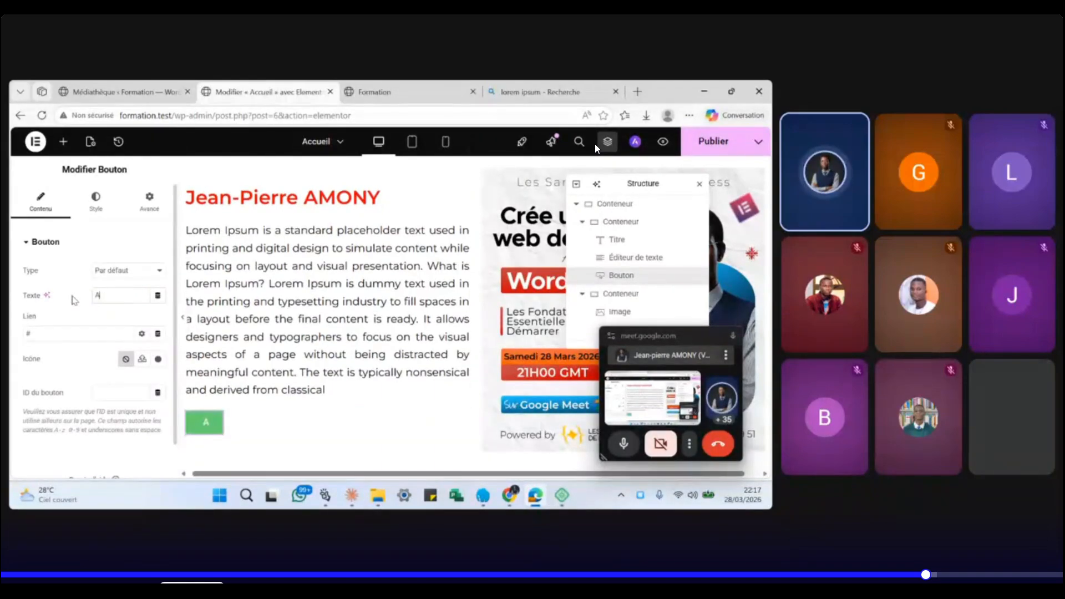
type("propos")
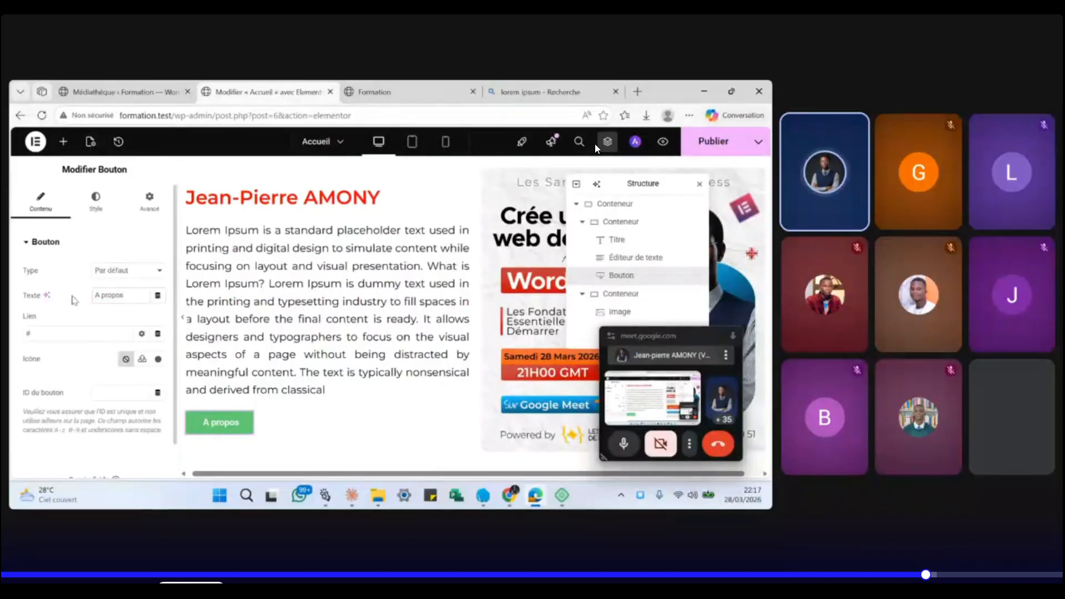
key("Right")
key("Right")
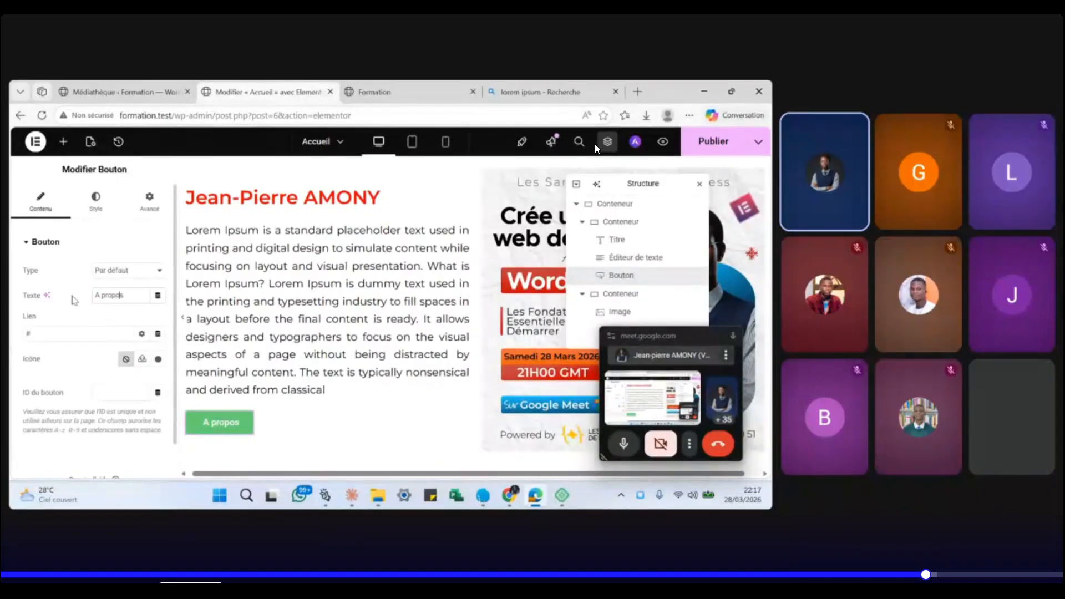
type("de ")
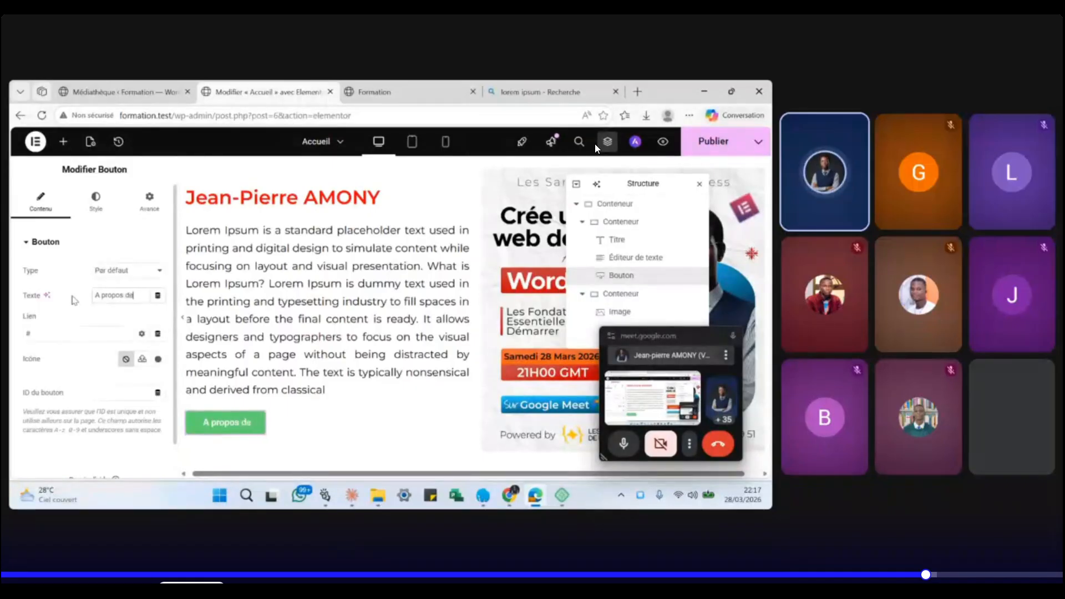
type("nous")
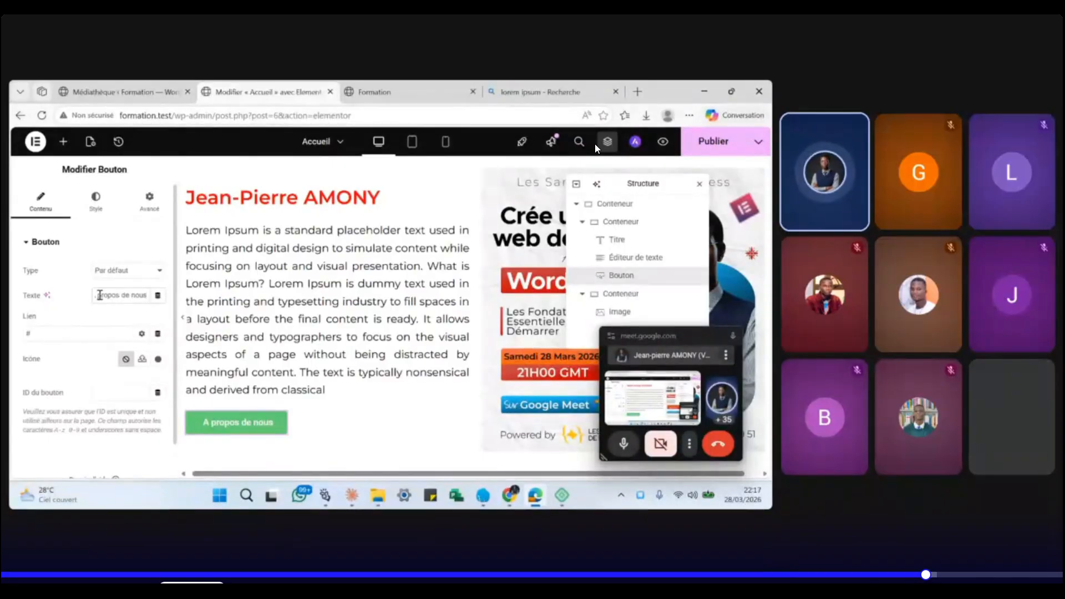
left_click(158, 361)
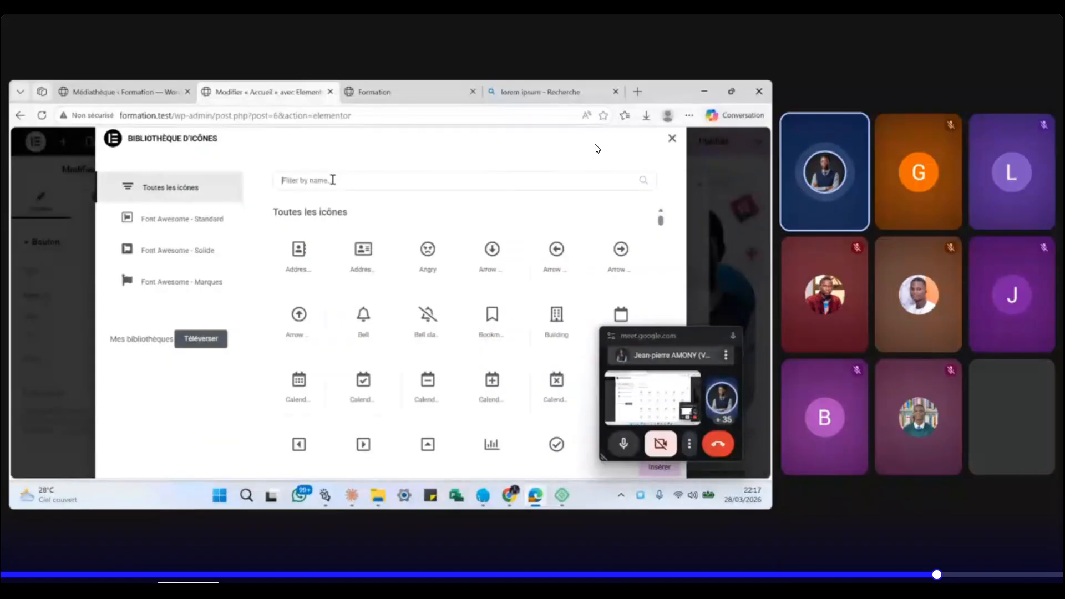
- Insert the Arrow right icon found by searching 'arrow', with icon position set to Fin
left_click(332, 180)
type("arr")
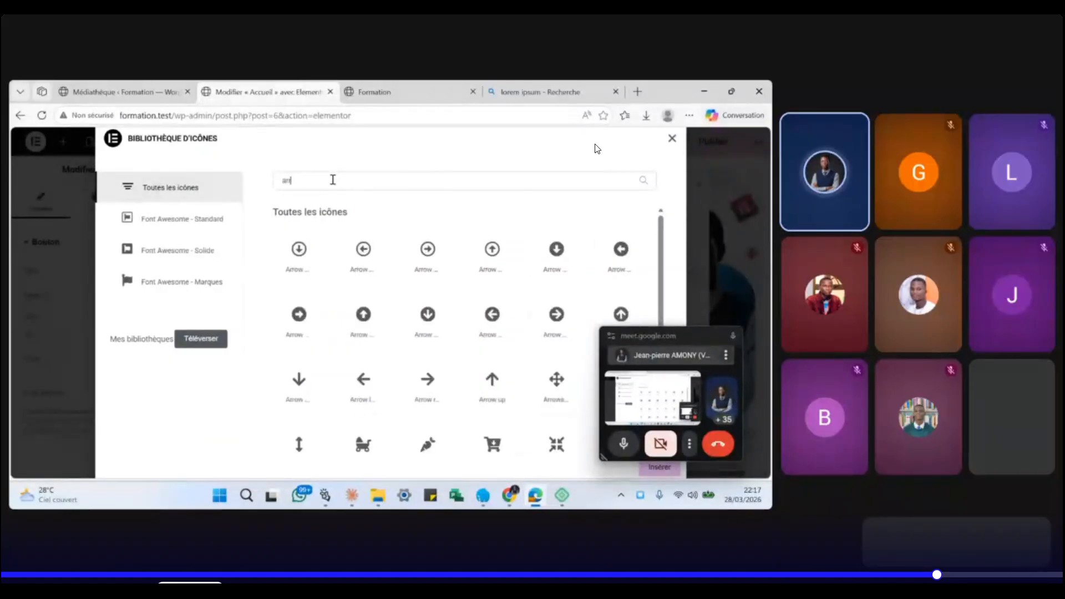
type("ow")
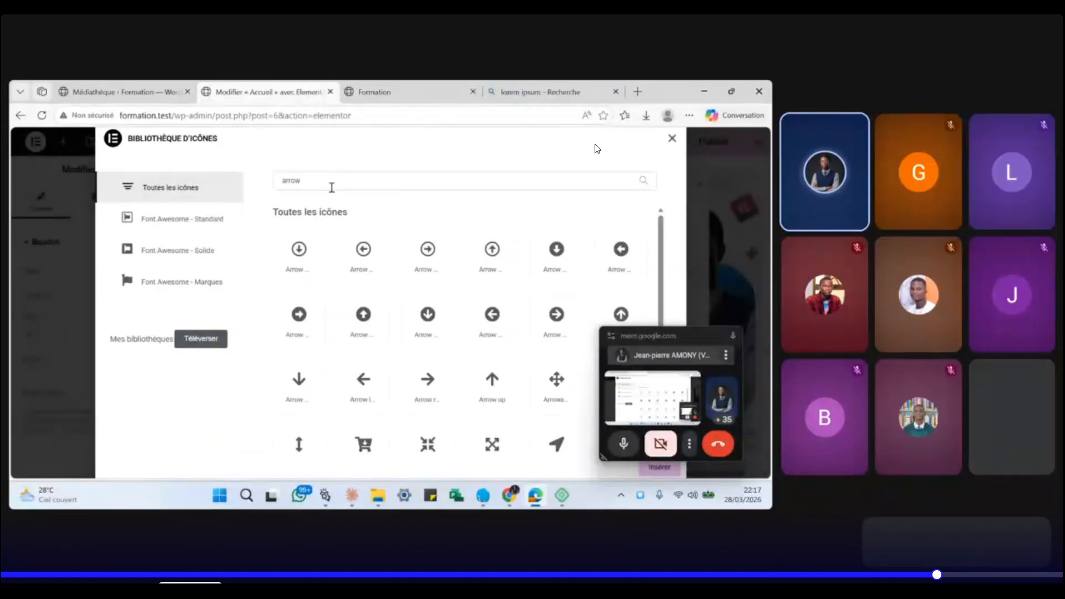
left_click(424, 381)
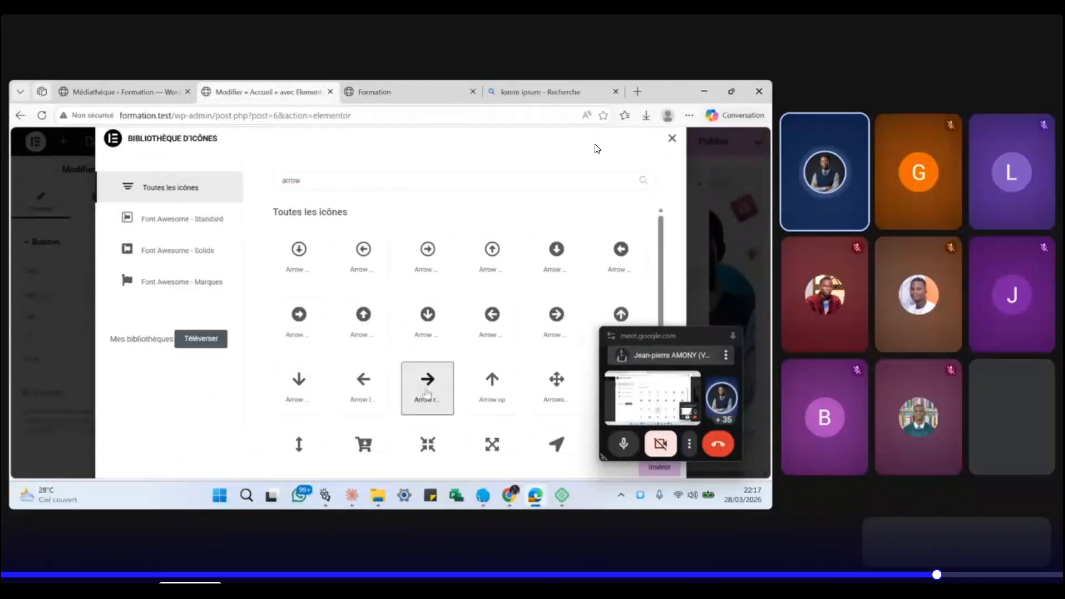
left_click(657, 467)
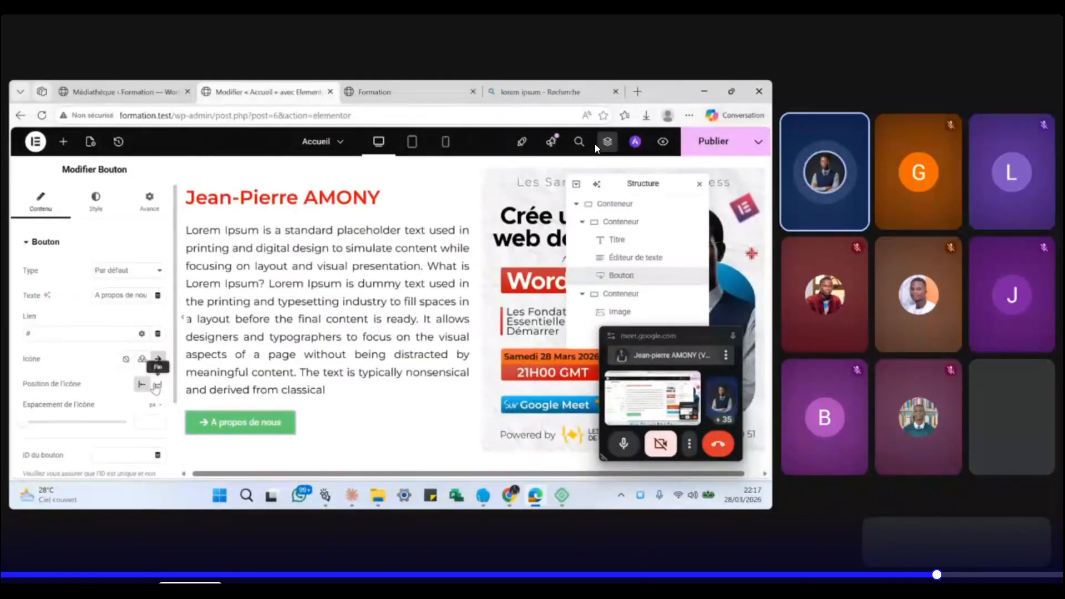
left_click(157, 385)
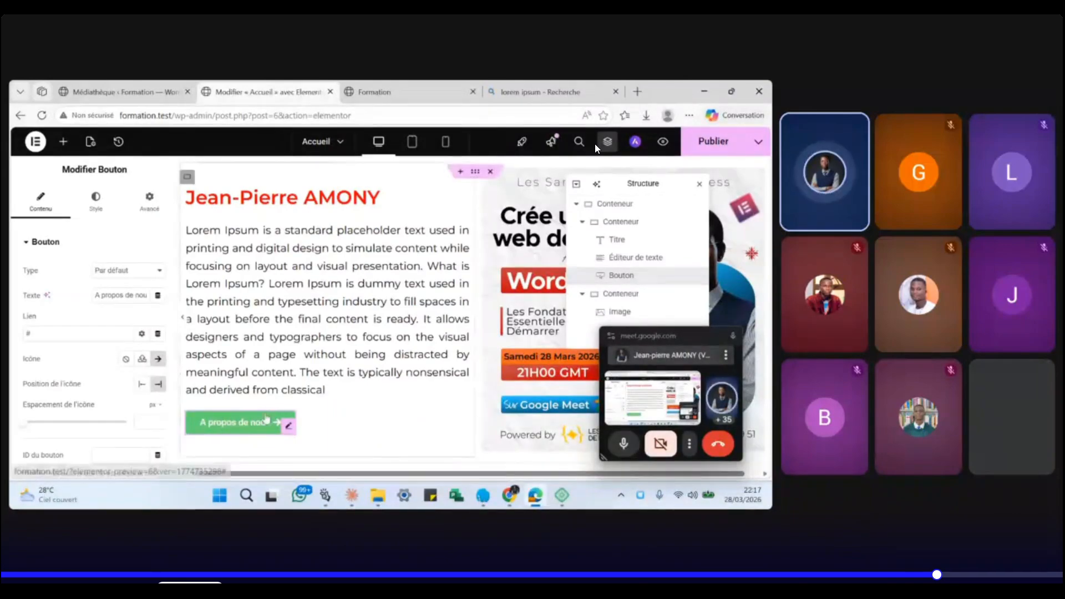
scroll(267, 419, "down", 1)
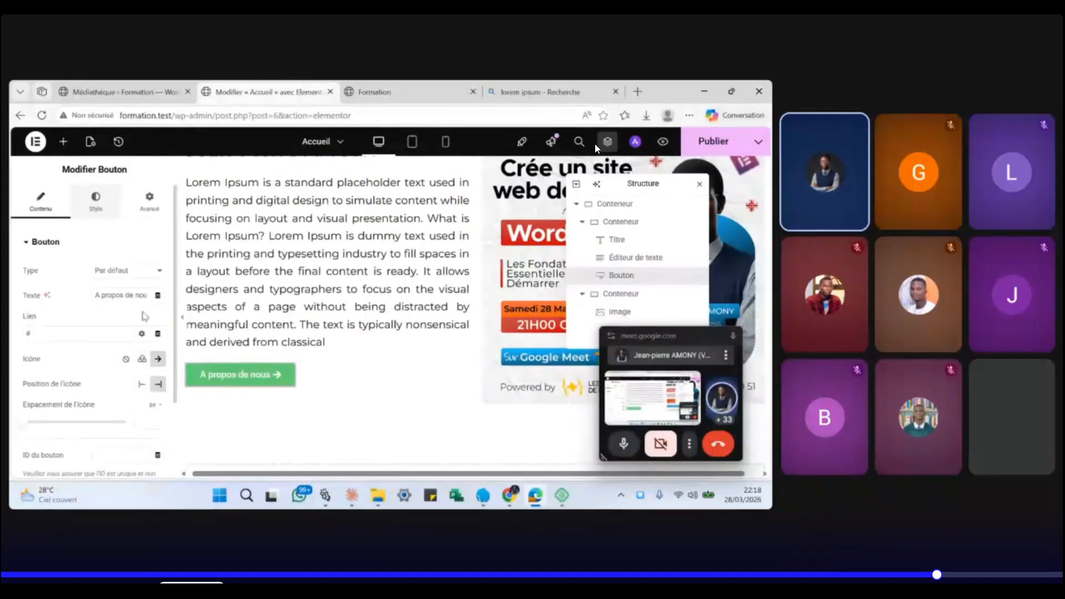
left_click(95, 201)
- Set the button background colour to red #EB0419
left_click(158, 421)
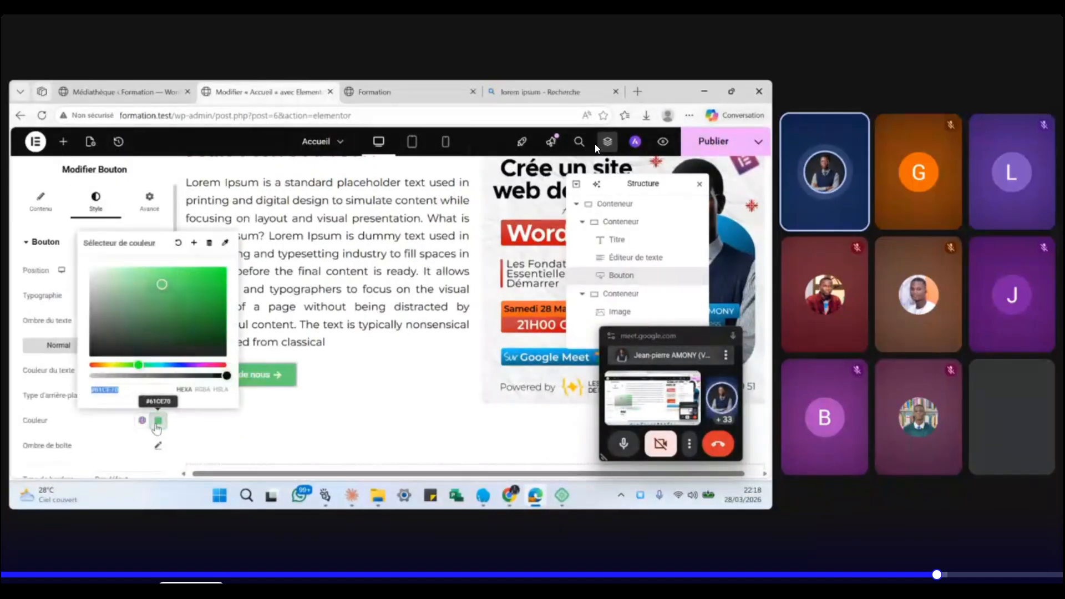
mouse_move(199, 365)
left_mouse_down()
mouse_move(285, 375)
mouse_move(153, 262)
mouse_move(161, 283)
mouse_move(224, 274)
left_mouse_up()
left_click(224, 274)
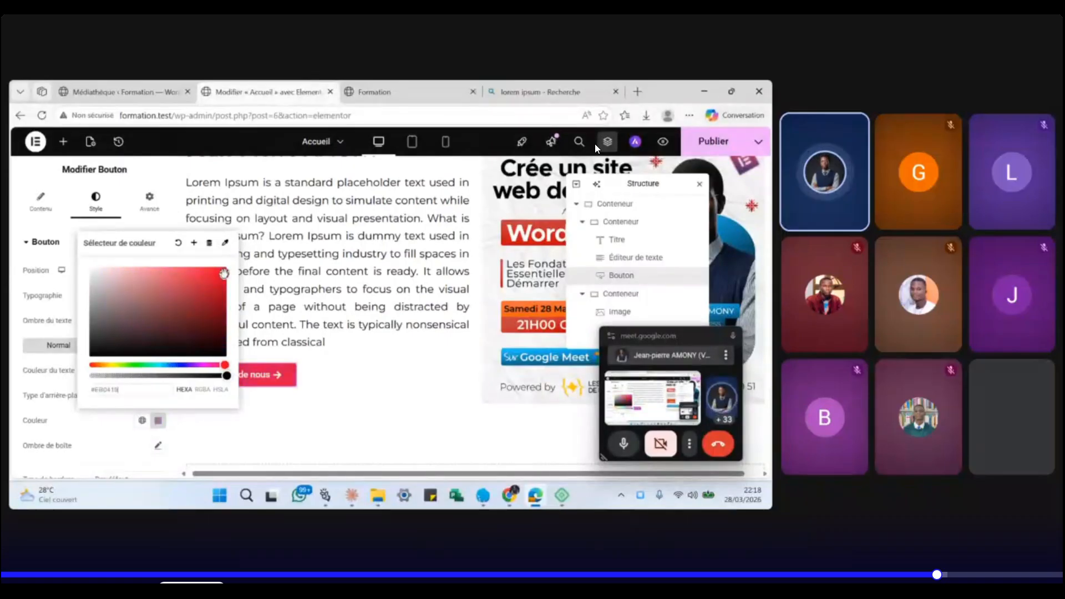
left_click(129, 429)
scroll(108, 431, "down", 3)
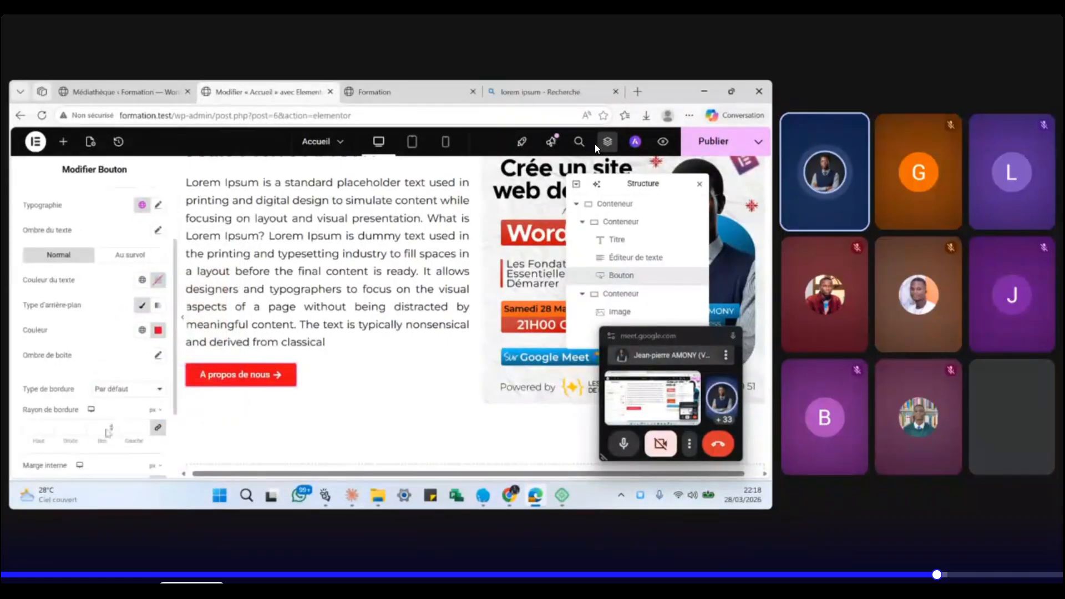
- Round the button corners with a linked border radius of 23
left_click(48, 431)
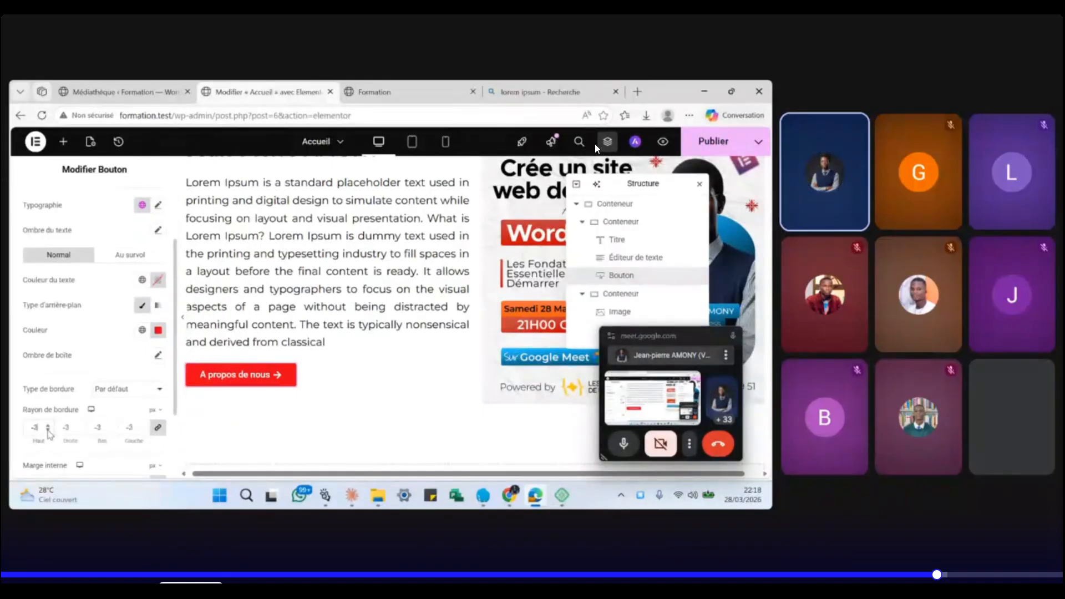
left_click(48, 425)
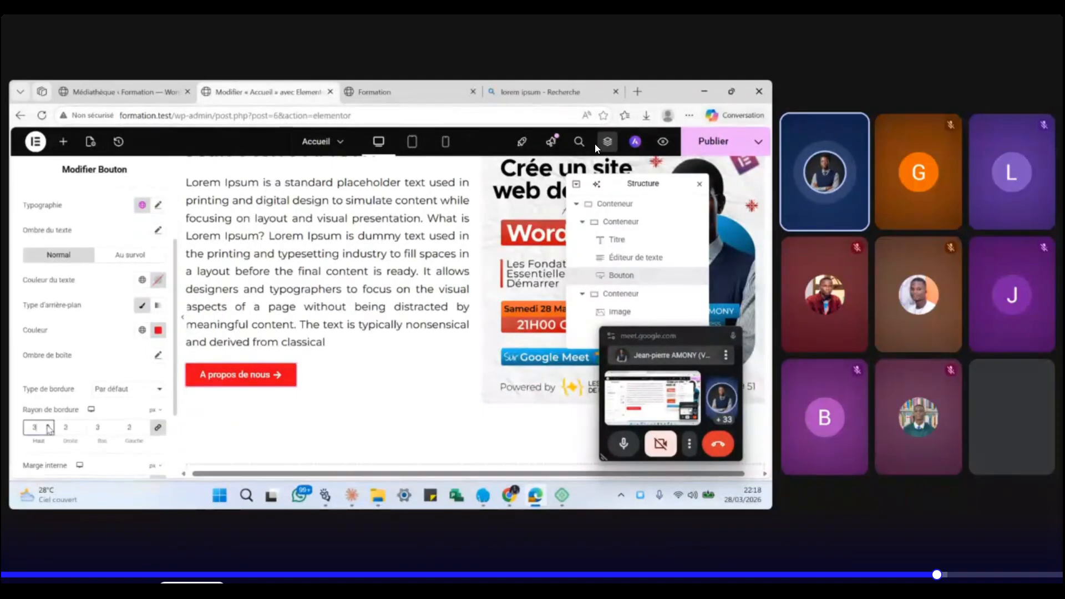
left_click(49, 427)
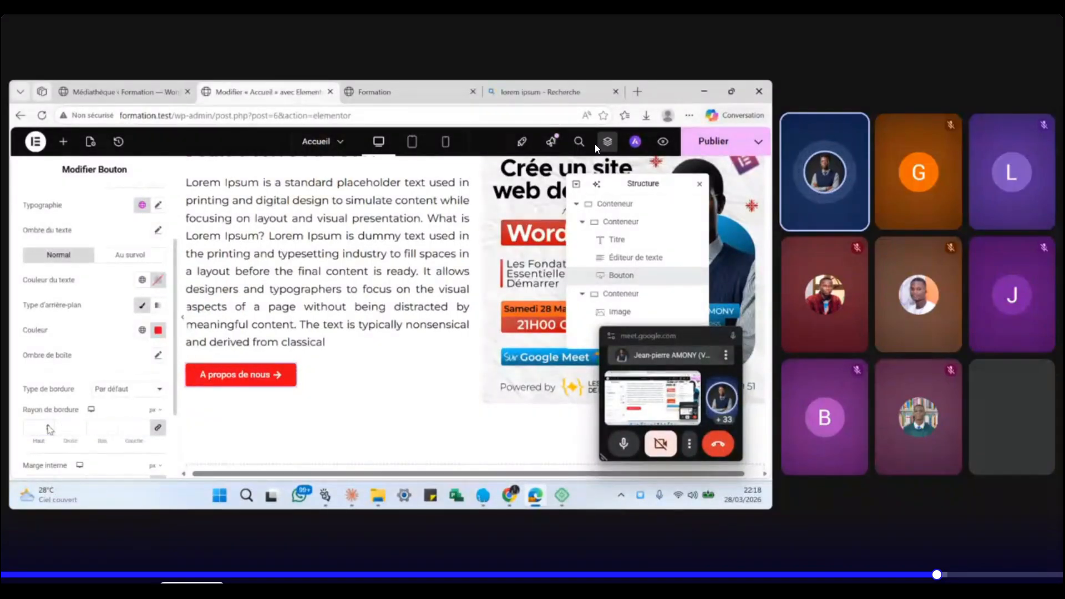
scroll(49, 428, "down", 3)
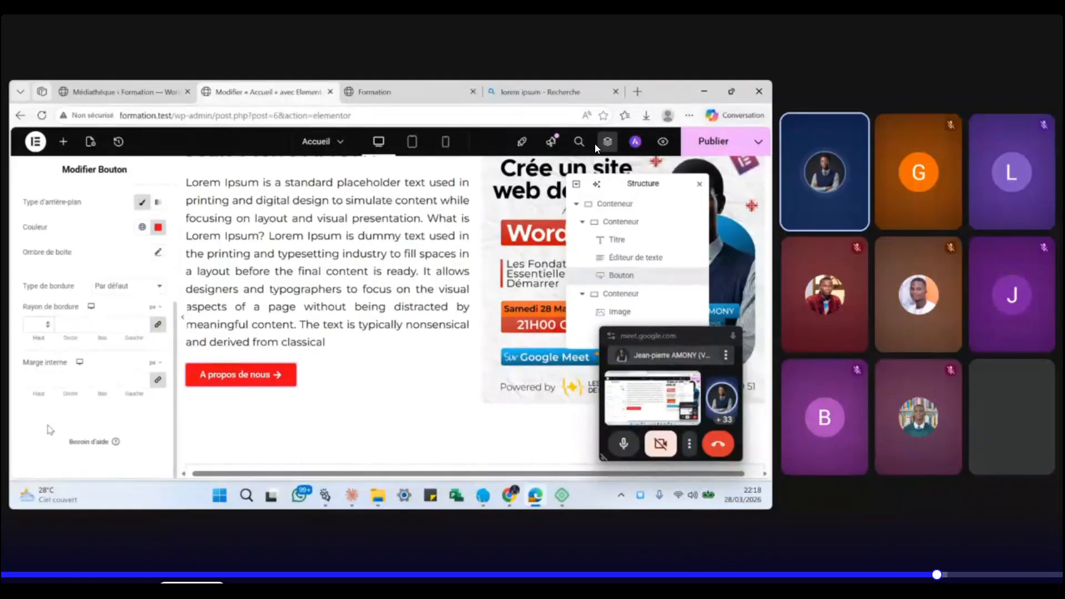
scroll(50, 429, "up", 5)
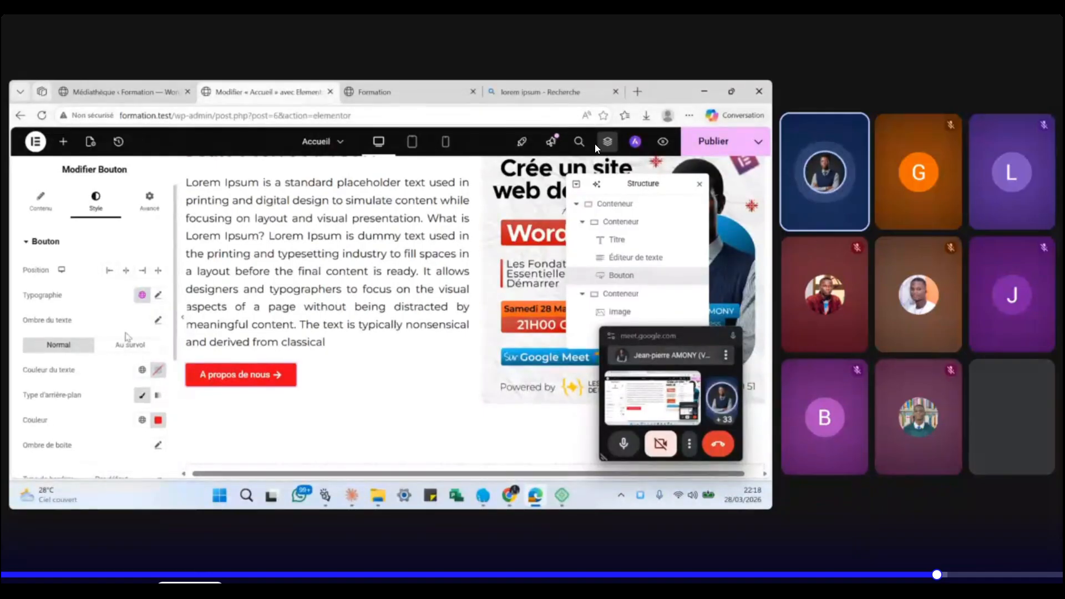
- Publish the Accueil page and switch to the live Formation site tab
left_click(153, 209)
scroll(412, 274, "up", 1)
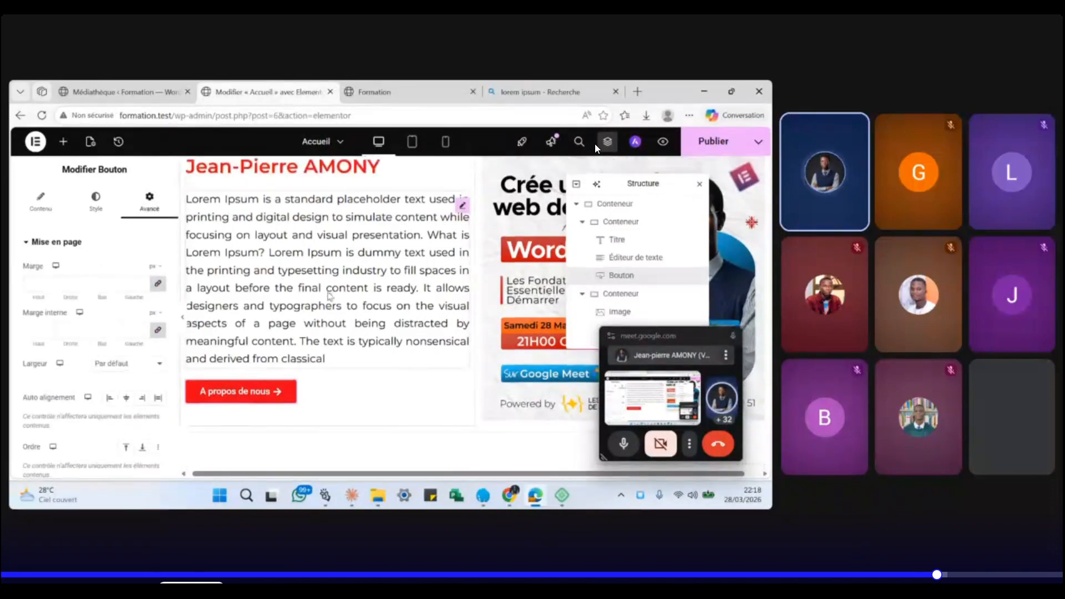
left_click(705, 143)
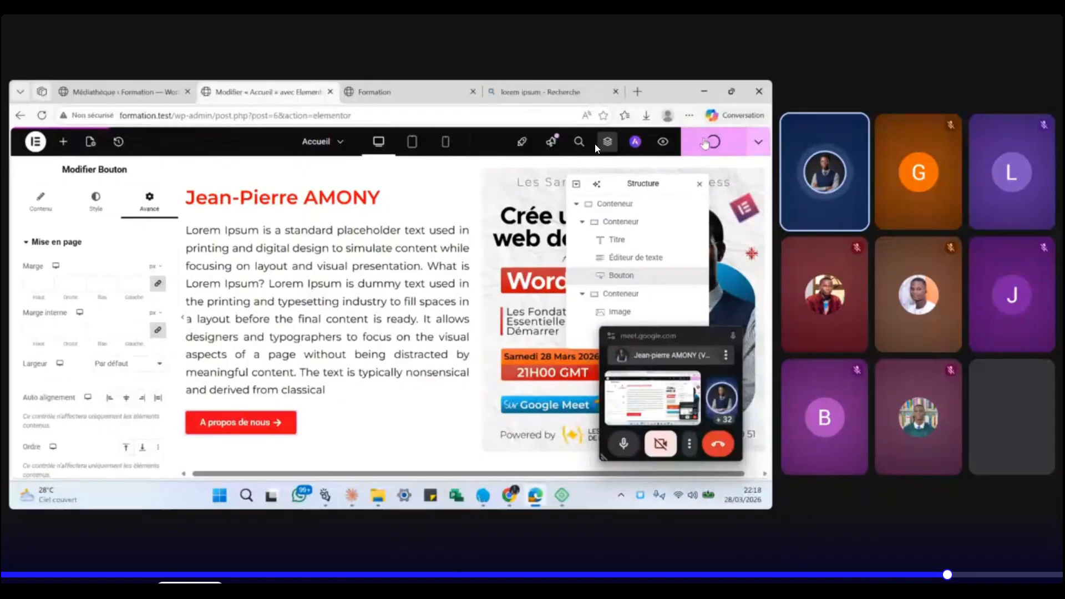
left_click(431, 90)
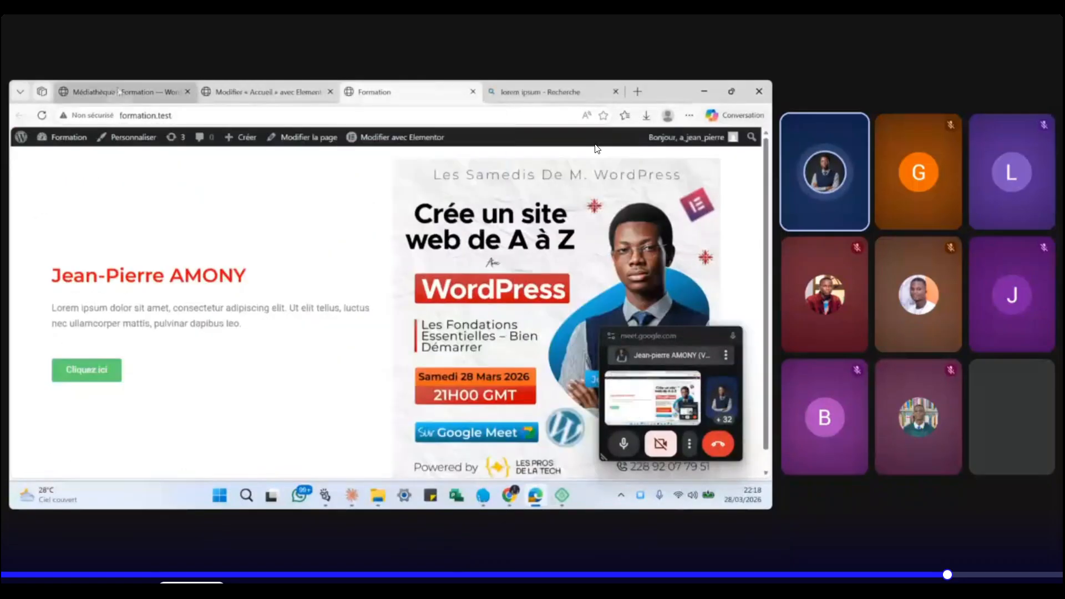
- Reload the Formation tab and review the red heading, justified paragraph and red arrow button
left_click(41, 116)
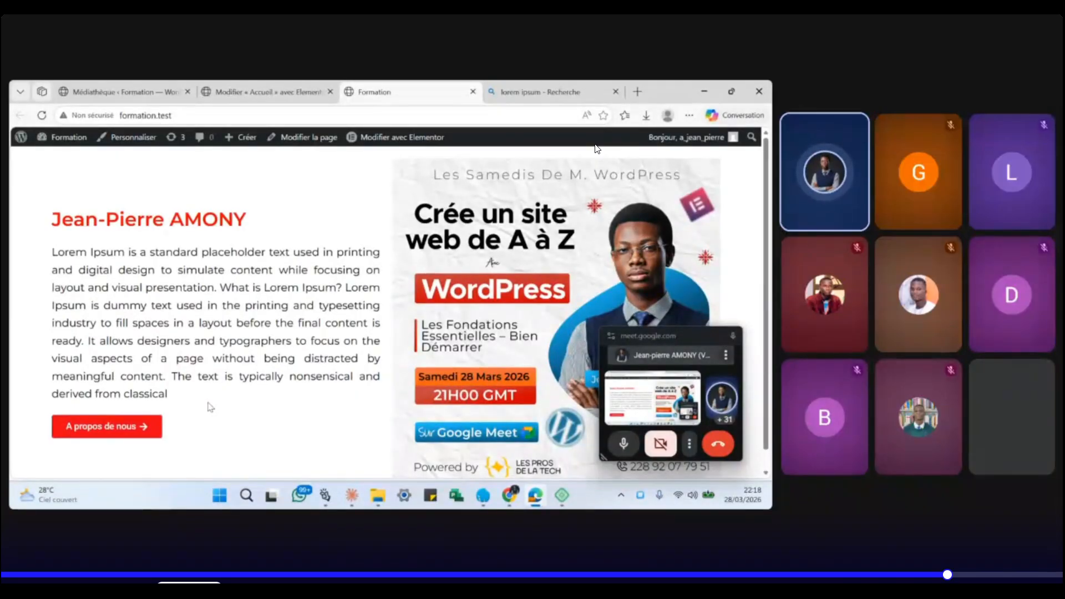
scroll(210, 407, "down", 1)
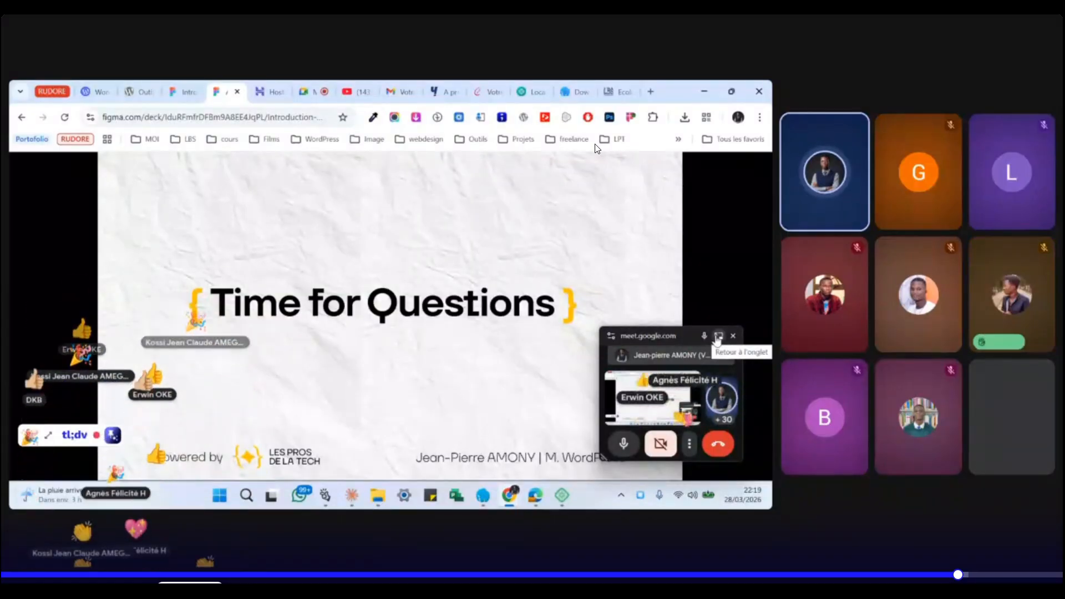
- Return to the Google Meet call using Retour à l'onglet on the mini-player
left_click(718, 336)
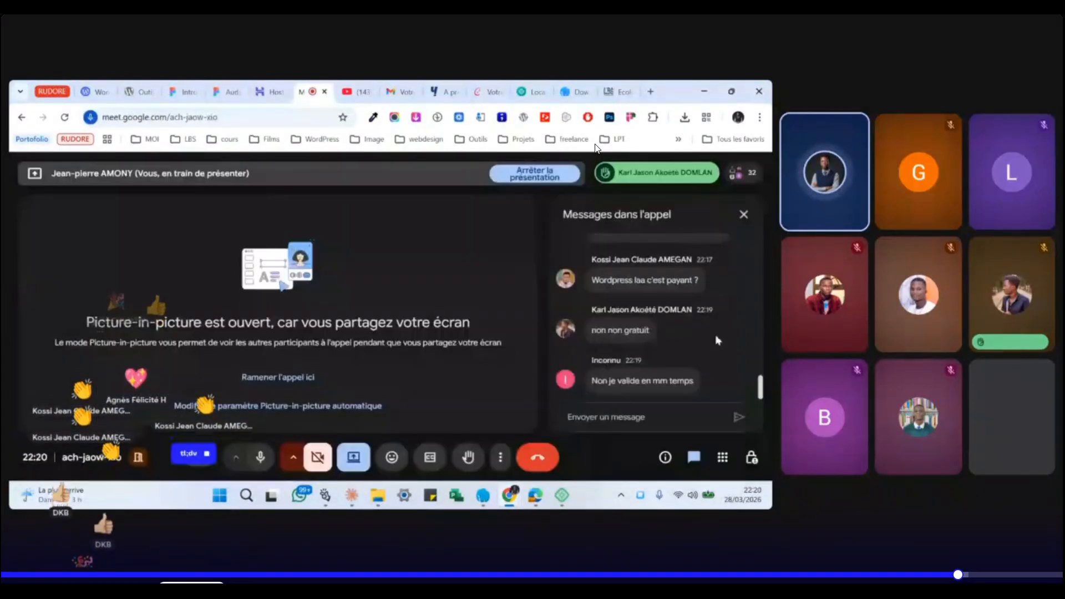